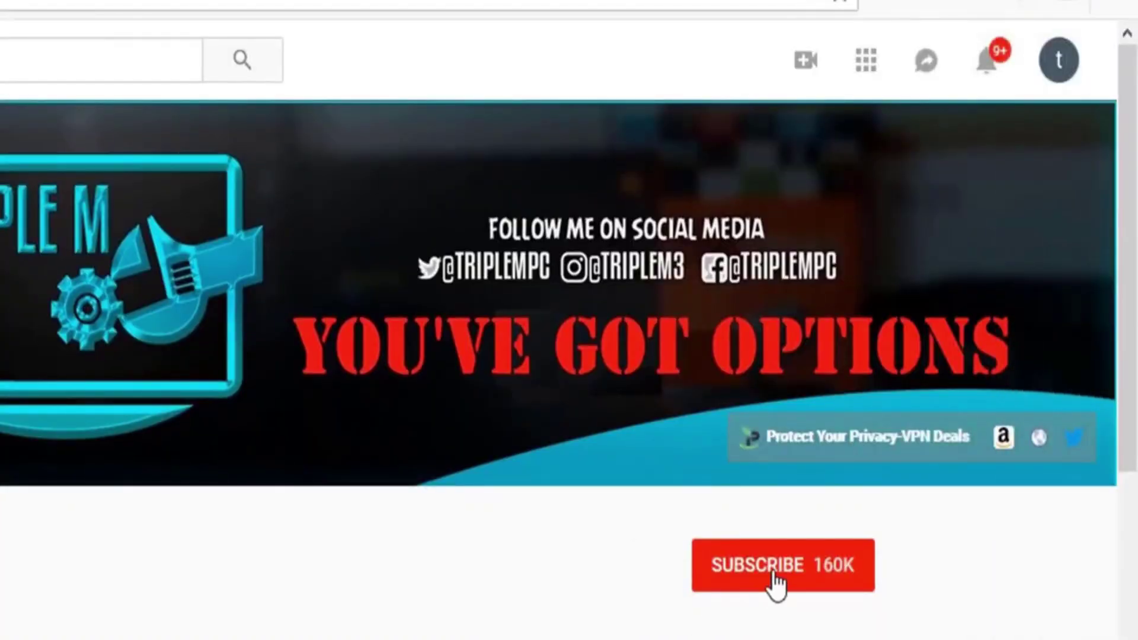
# Subscribe to the YouTube channel and open its bell notification choices (All, Personalized)
pyautogui.click(774, 578)
pyautogui.click(853, 569)
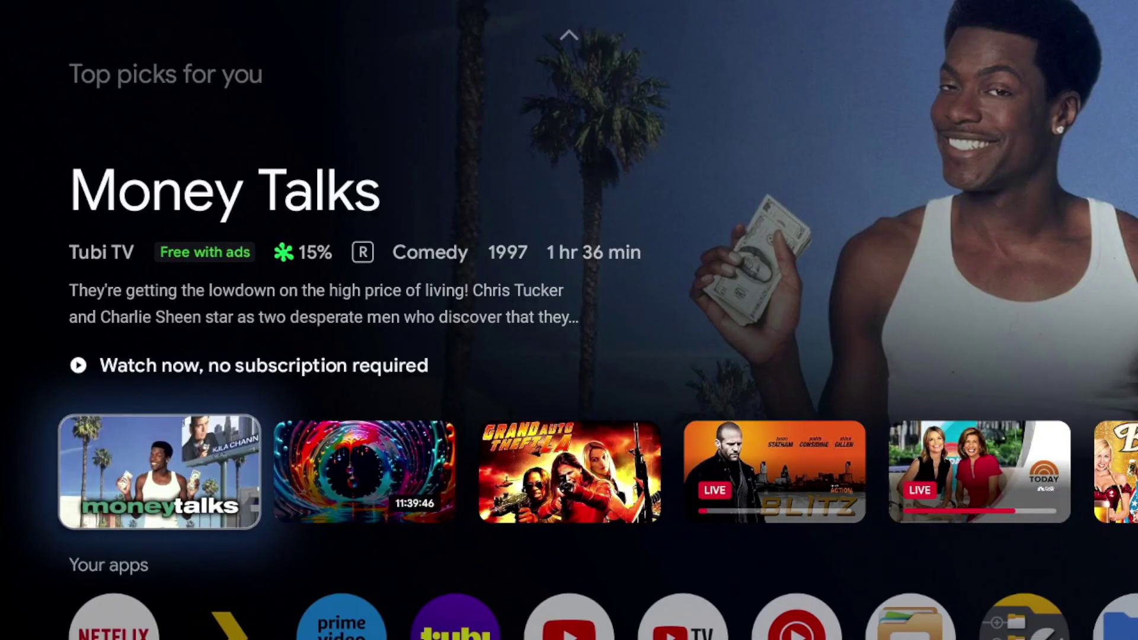
# Launch File Manager + from the Your apps row on the Google TV home screen
pyautogui.press('Down')
pyautogui.press('Left')
pyautogui.press('Left')
pyautogui.press('Left')
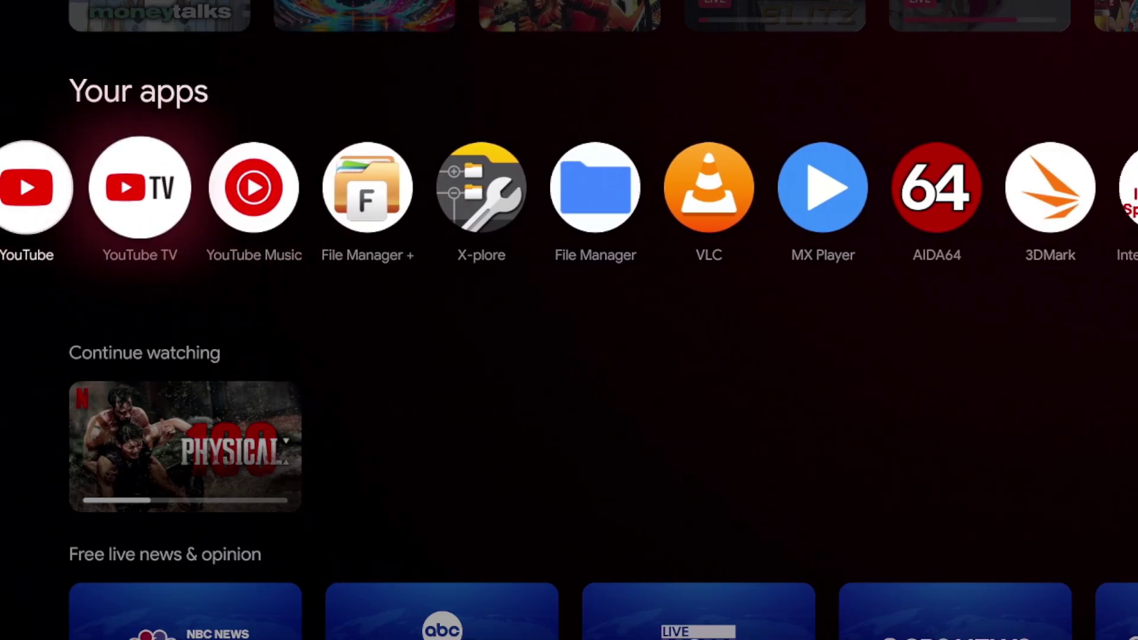
pyautogui.press('Right')
pyautogui.press('Right')
pyautogui.press('Right')
pyautogui.press('Right')
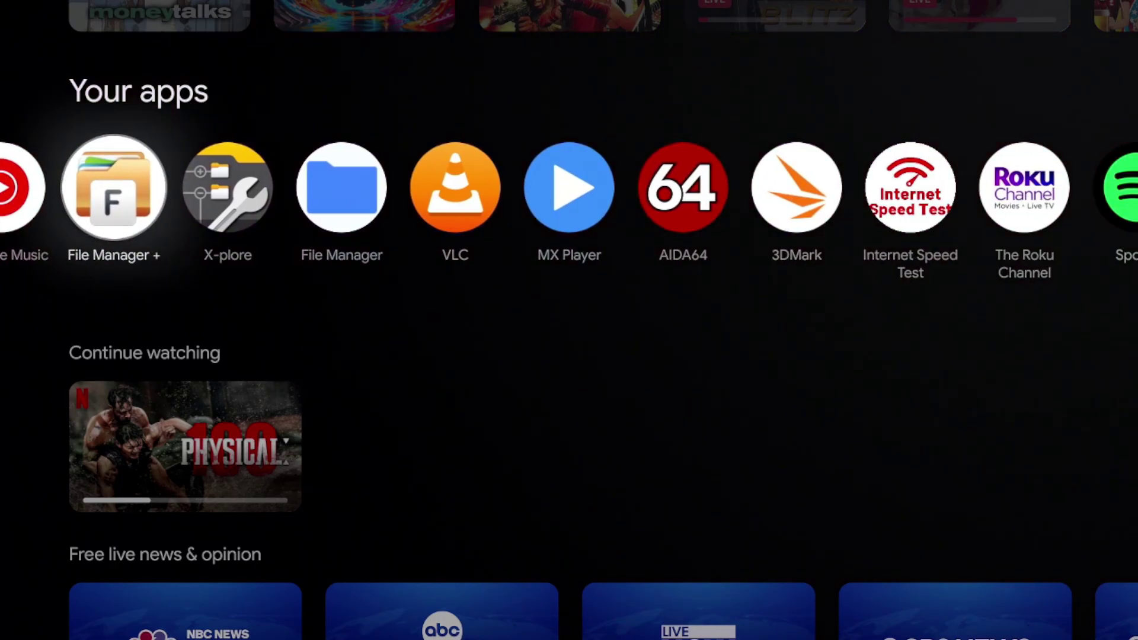
pyautogui.press('Return')
# Open Main storage, check the empty Documents folder, and return to the Main storage list
pyautogui.press('Escape')
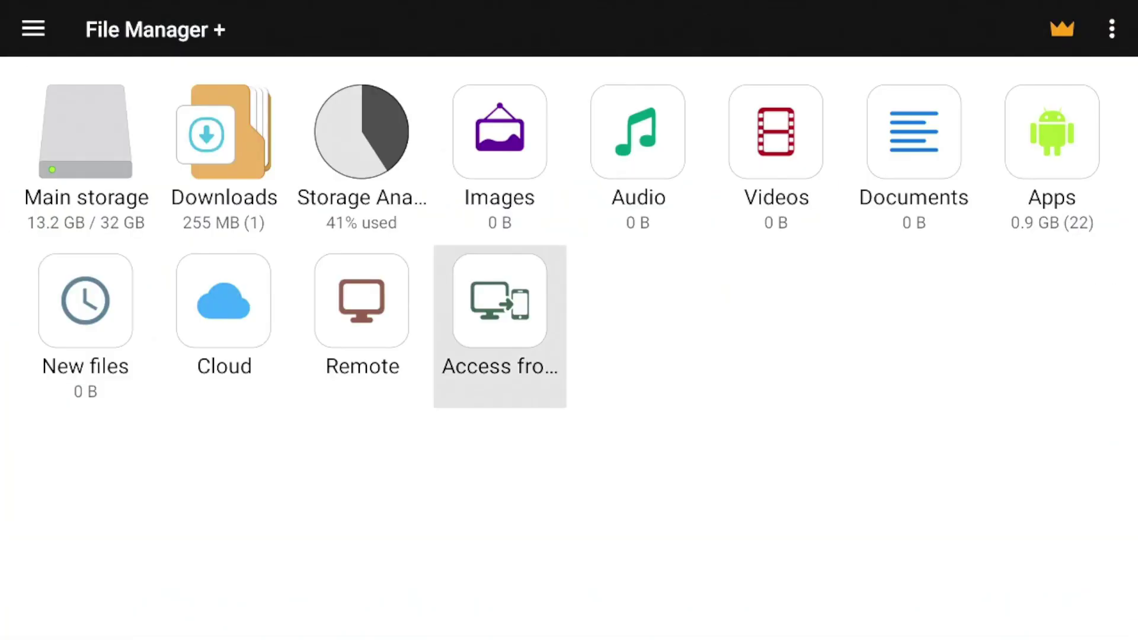
pyautogui.press('Up')
pyautogui.press('Left')
pyautogui.press('Left')
pyautogui.press('Left')
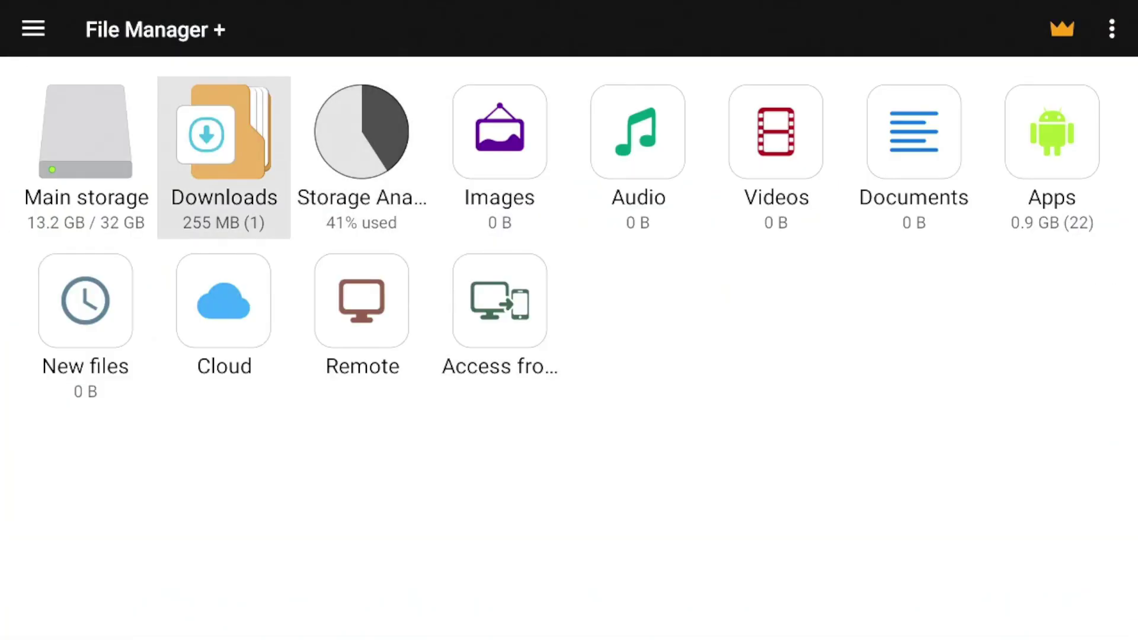
pyautogui.press('Return')
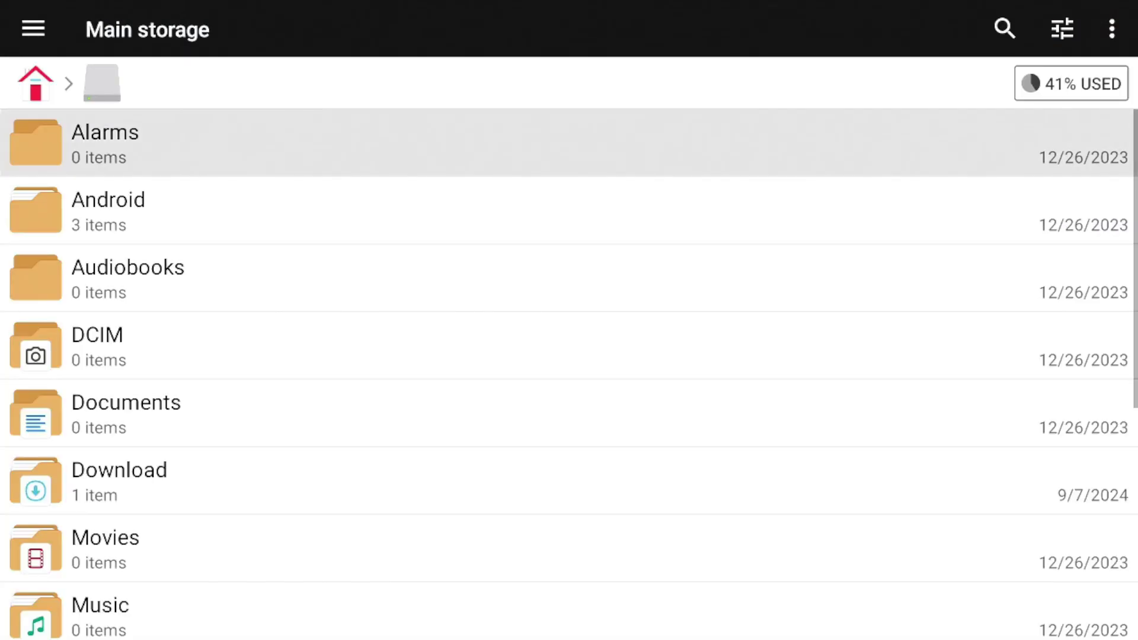
pyautogui.press('Down')
pyautogui.press('Down')
pyautogui.press('Down')
pyautogui.press('Down')
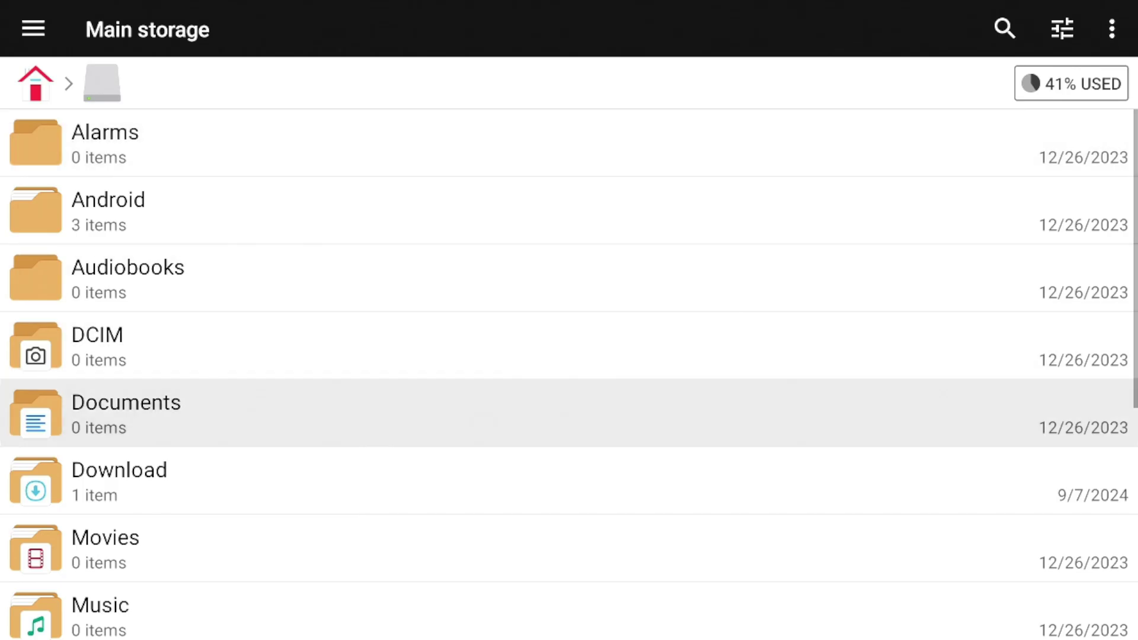
pyautogui.press('Return')
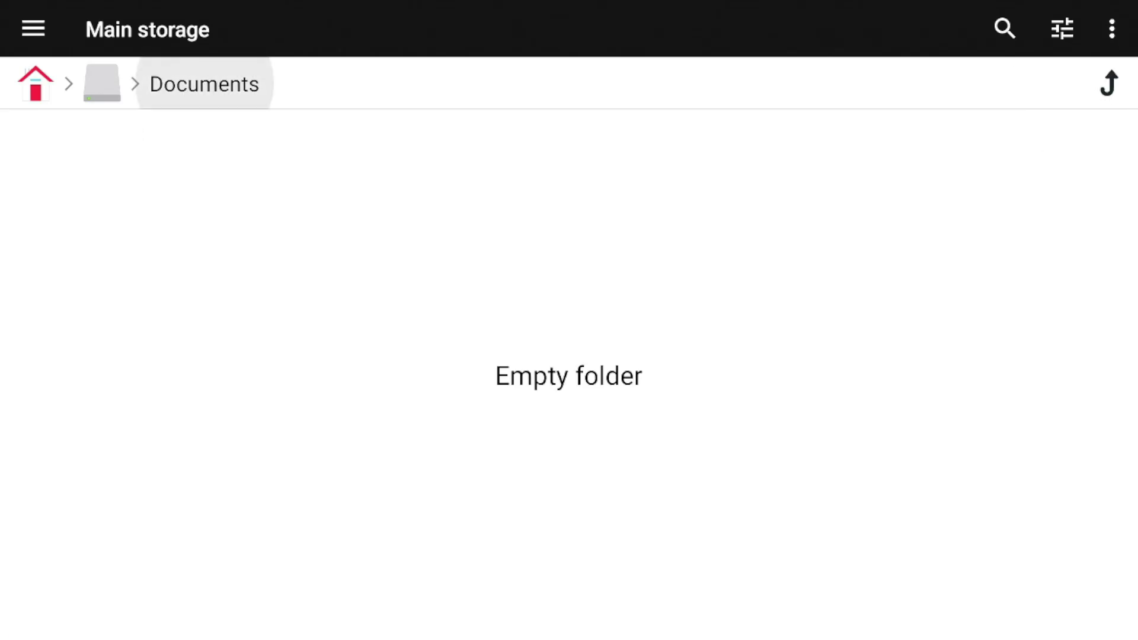
pyautogui.press('Escape')
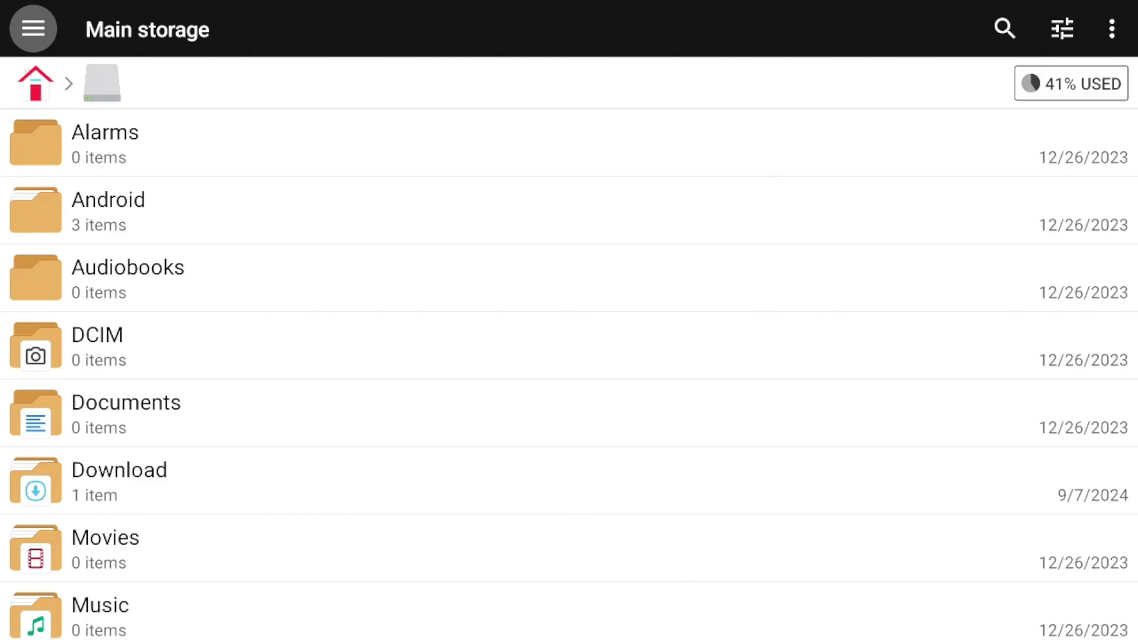
# Exit File Manager +, browse the Apps and Library pages, and bring up quick settings
pyautogui.press('Escape')
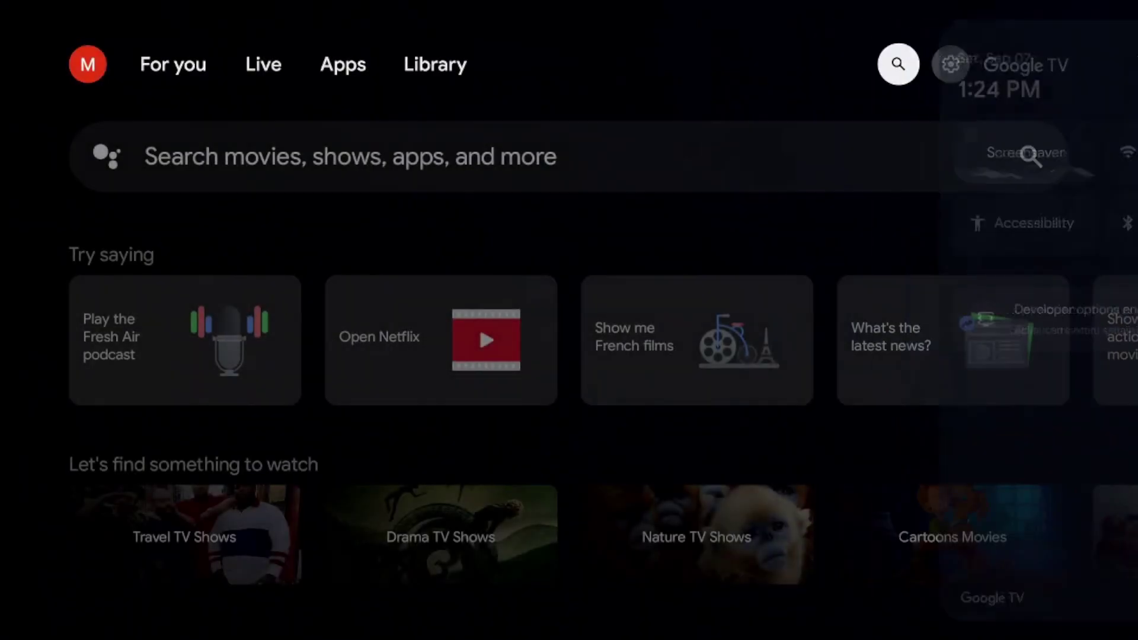
pyautogui.press('Left')
pyautogui.press('Left')
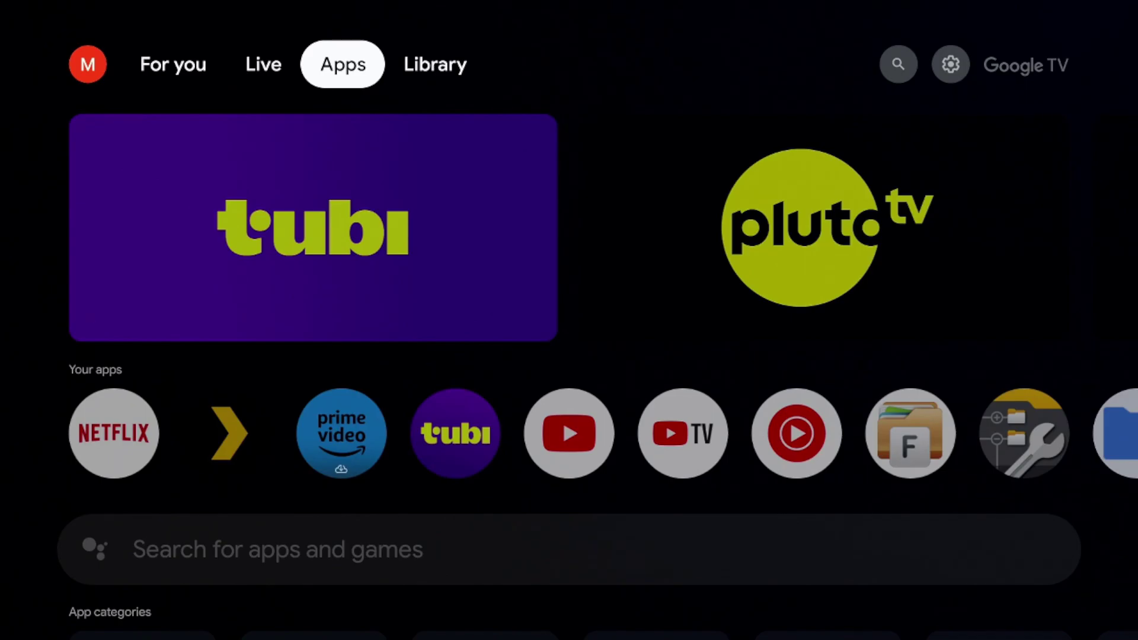
pyautogui.press('Right')
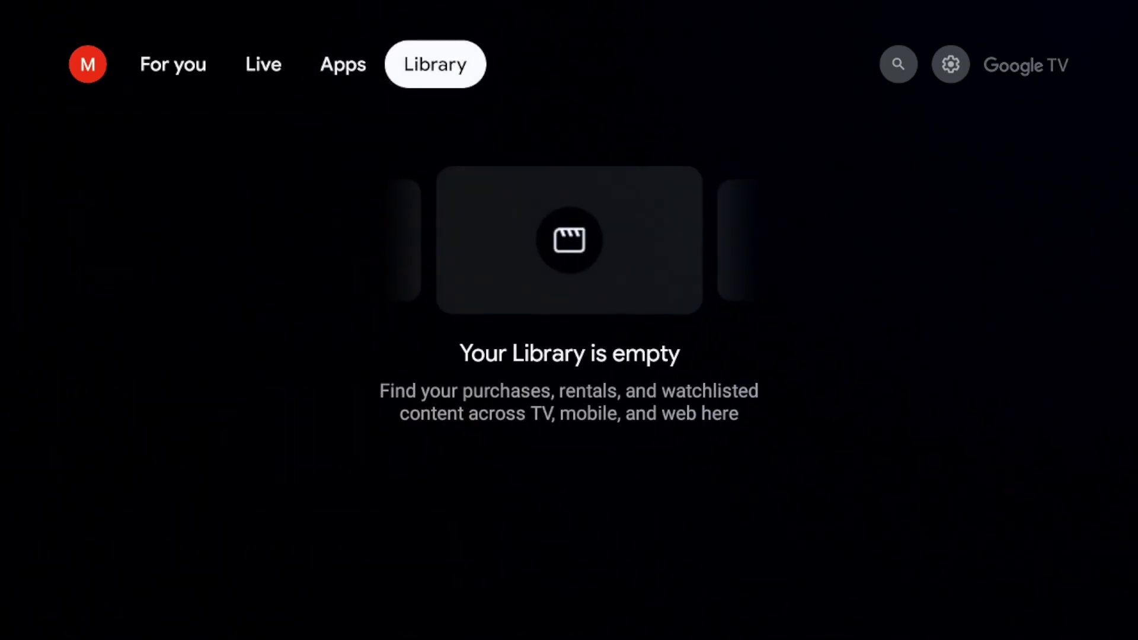
pyautogui.press('Left')
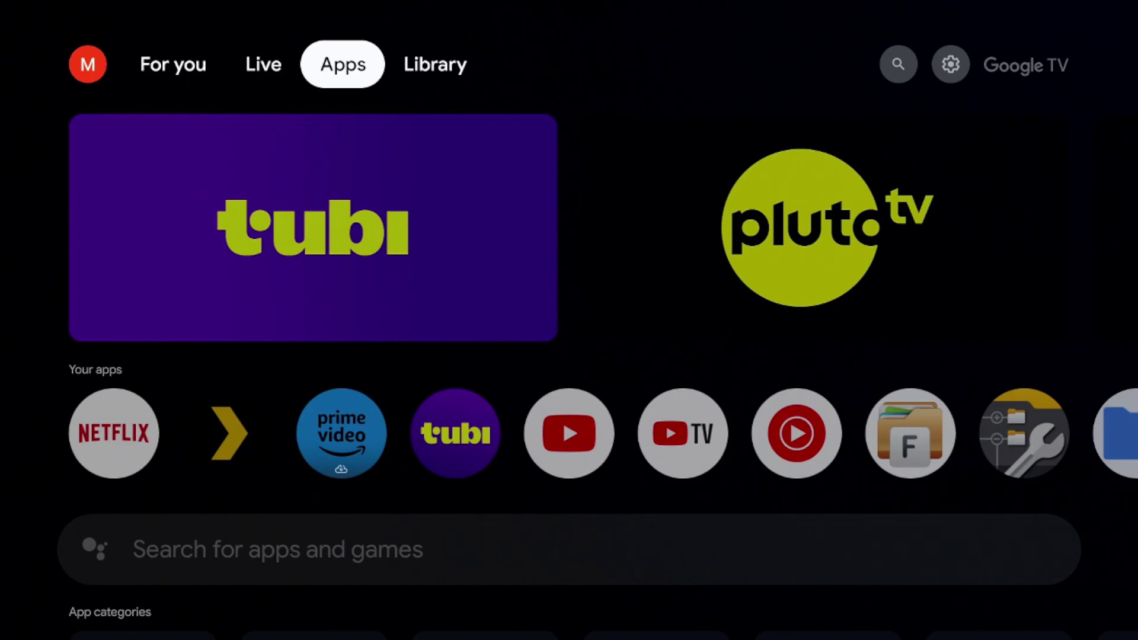
pyautogui.hscroll(7, 569, 434)
pyautogui.press('Right')
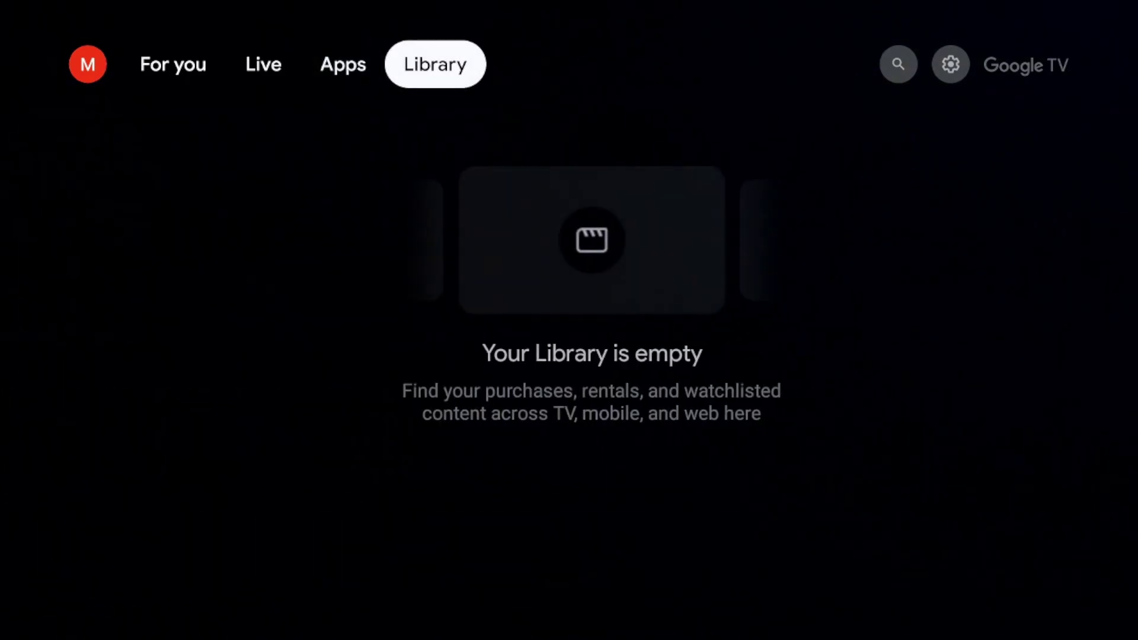
pyautogui.press('Right')
pyautogui.press('Right')
pyautogui.press('Return')
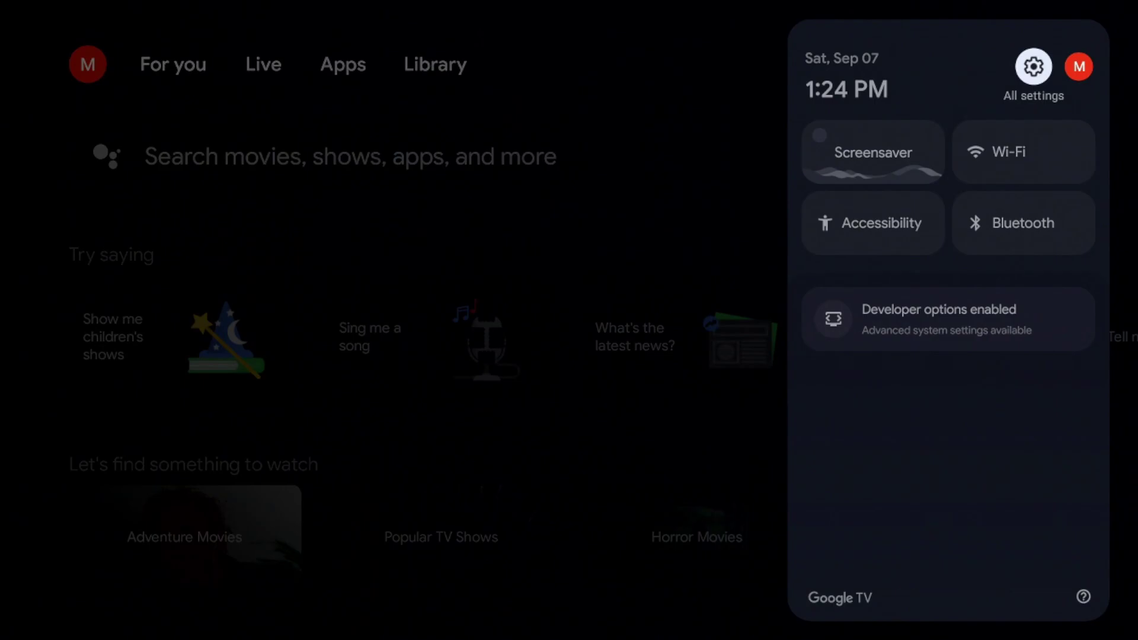
# Go to All settings > Apps > File Manager + and reach its Permissions
pyautogui.press('Return')
pyautogui.press('Down')
pyautogui.press('Down')
pyautogui.press('Down')
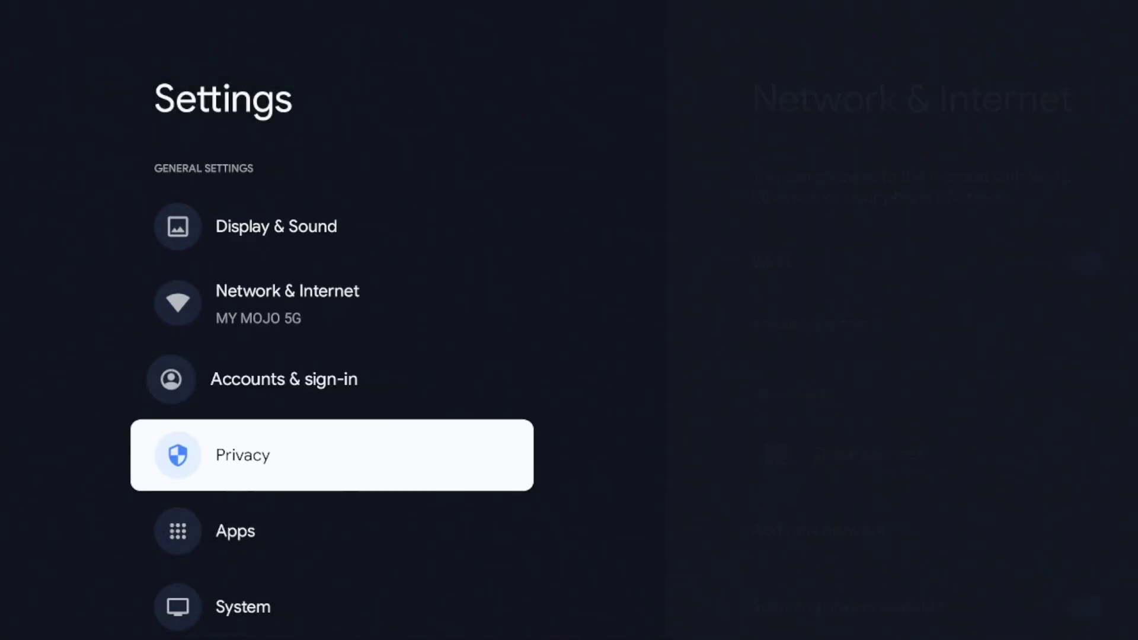
pyautogui.press('Down')
pyautogui.press('Return')
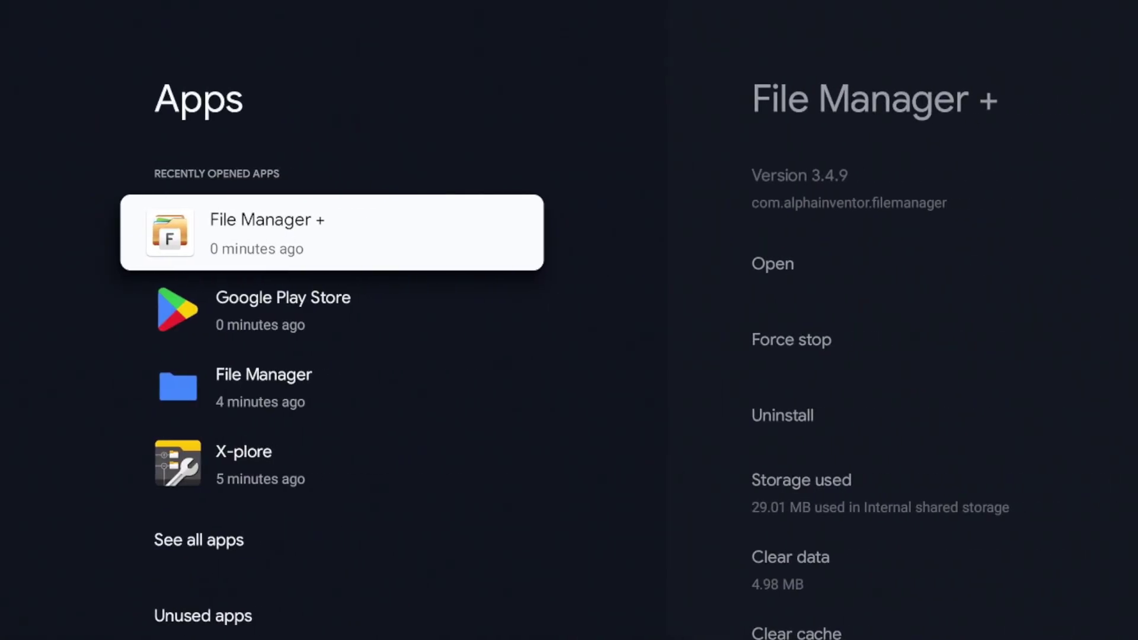
pyautogui.press('Return')
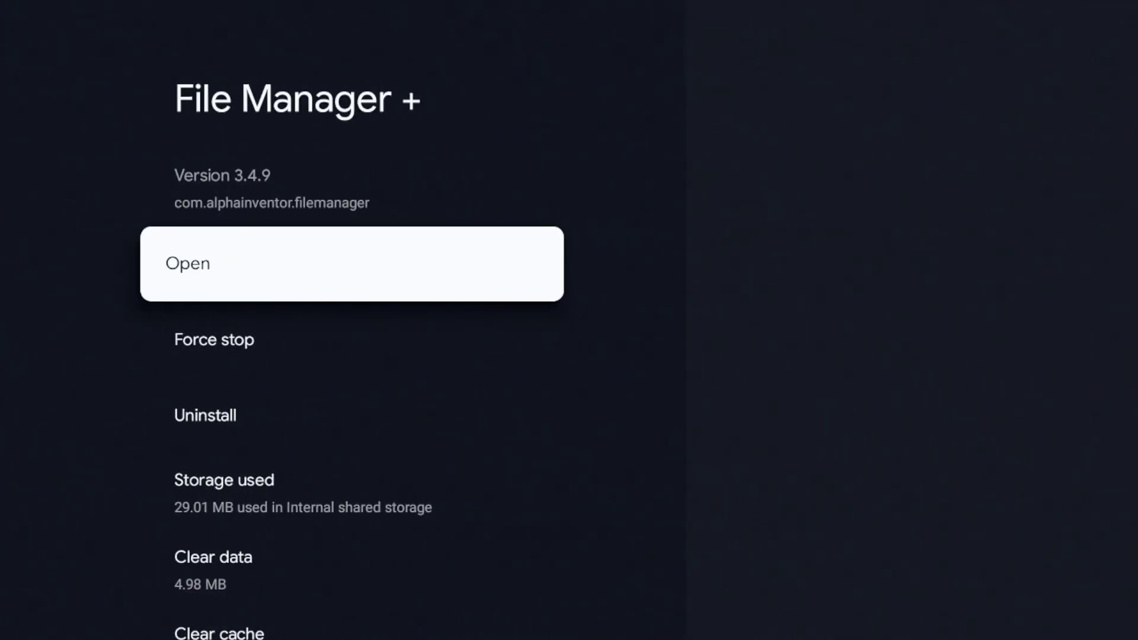
pyautogui.press('Down')
pyautogui.press('Down')
pyautogui.press('Down')
pyautogui.press('Down')
pyautogui.press('Down')
pyautogui.press('Down')
pyautogui.press('Down')
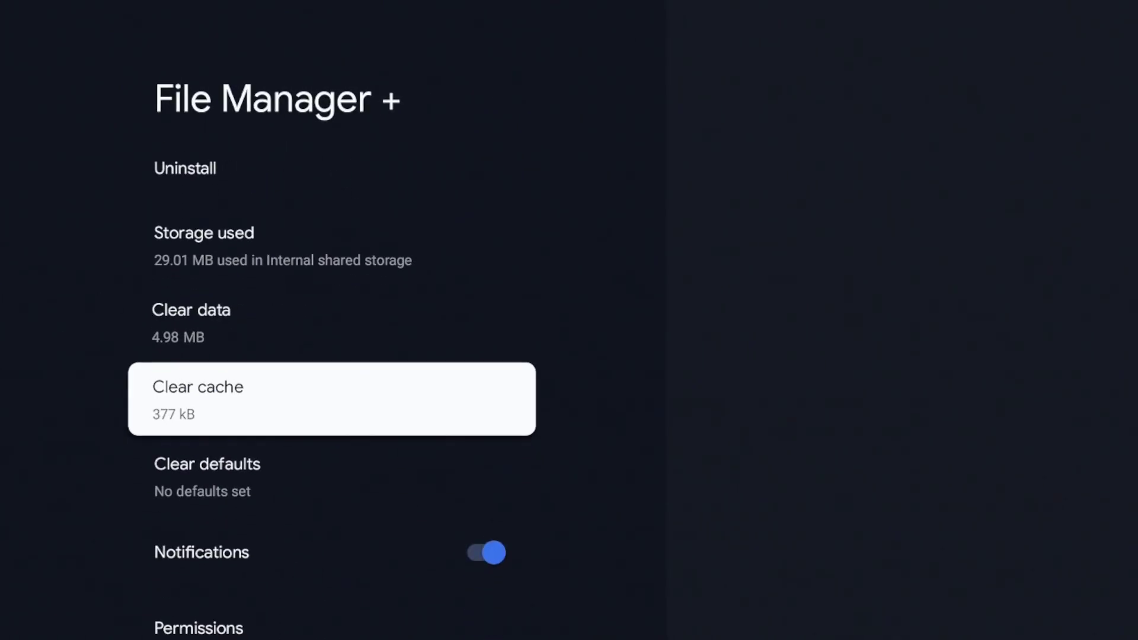
pyautogui.press('Down')
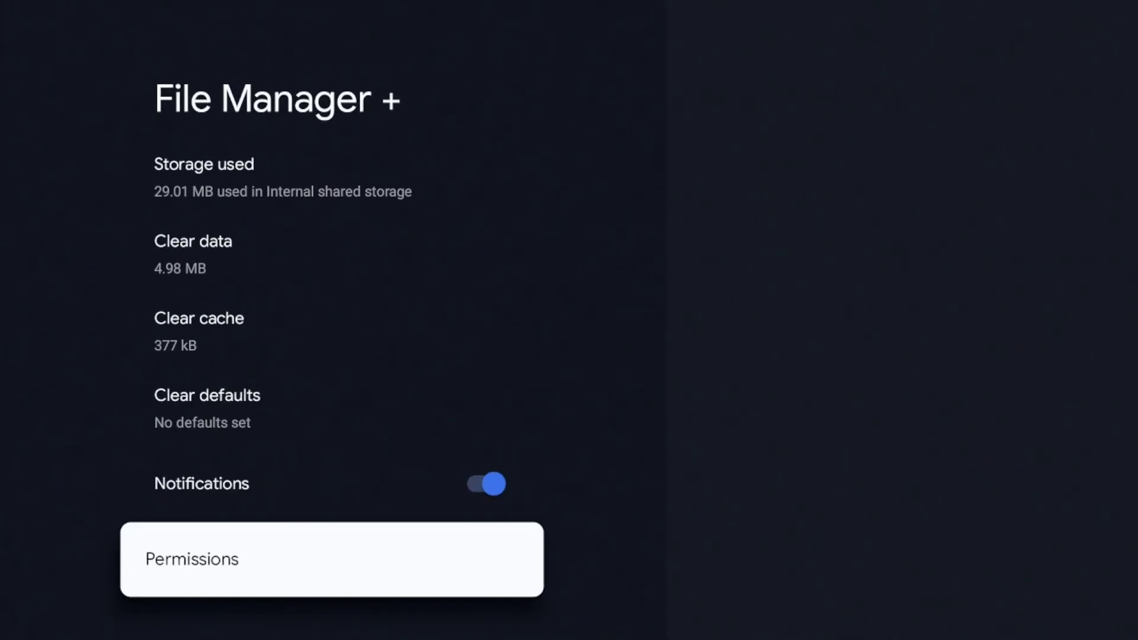
pyautogui.press('Return')
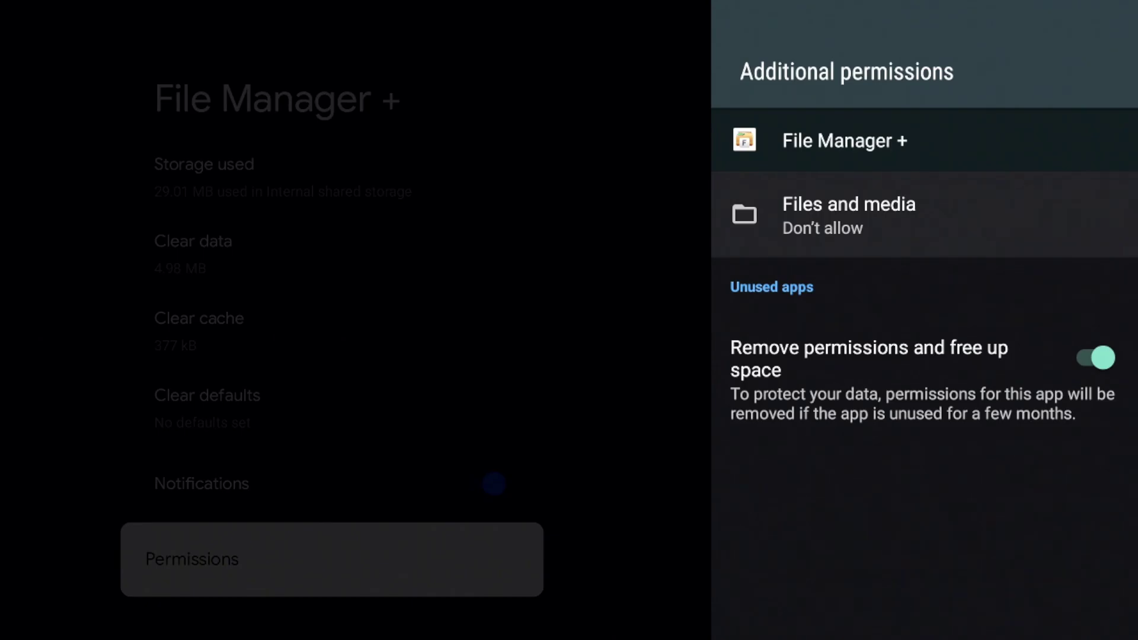
# Set Files and media to Allow management of all files, confirm ALLOW, and return to the app
pyautogui.press('Return')
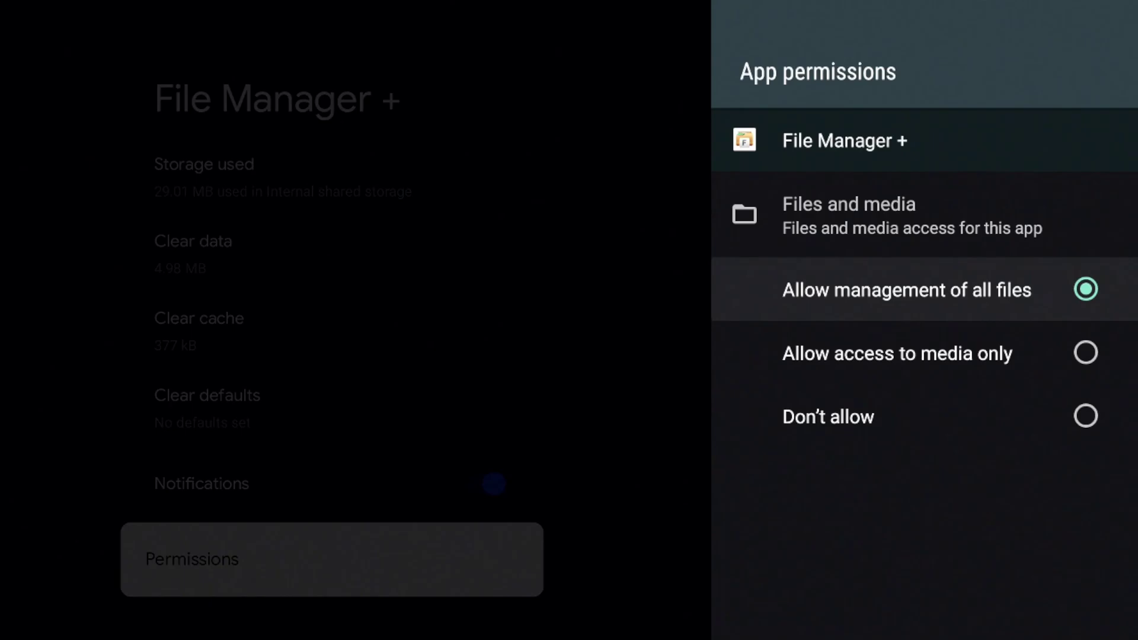
pyautogui.press('Down')
pyautogui.press('Down')
pyautogui.press('Up')
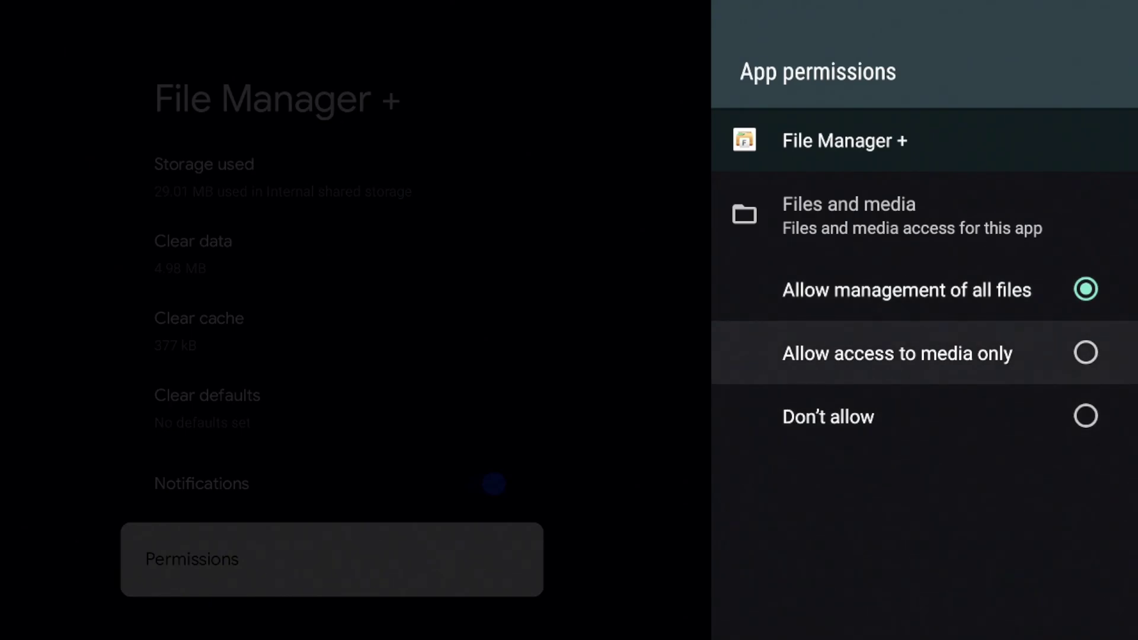
pyautogui.press('Up')
pyautogui.press('Return')
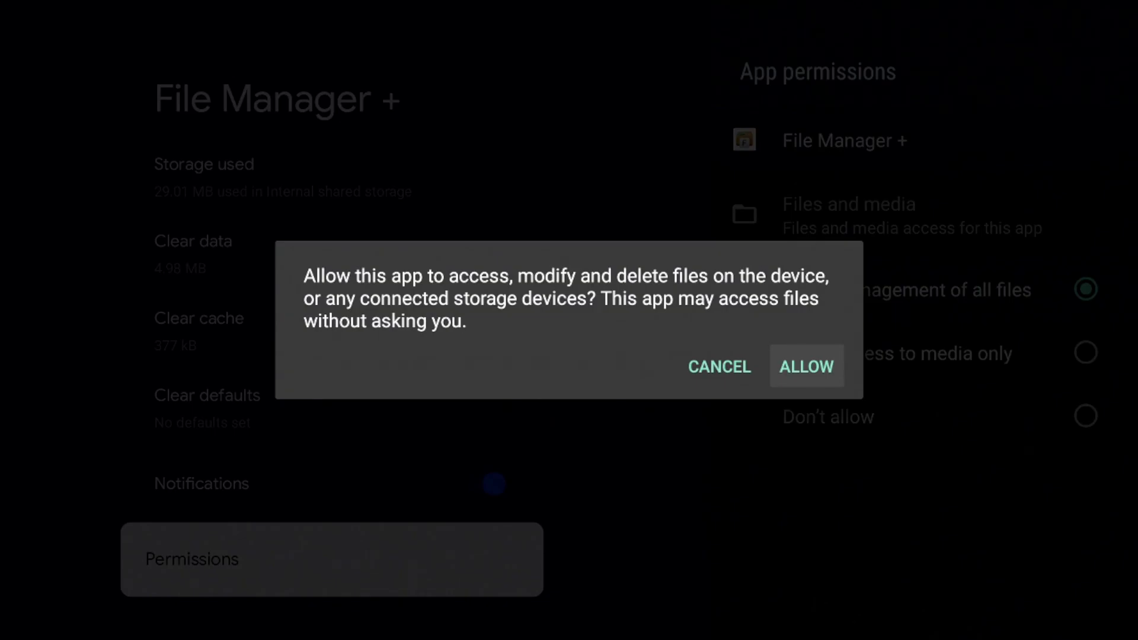
pyautogui.press('Return')
pyautogui.press('Escape')
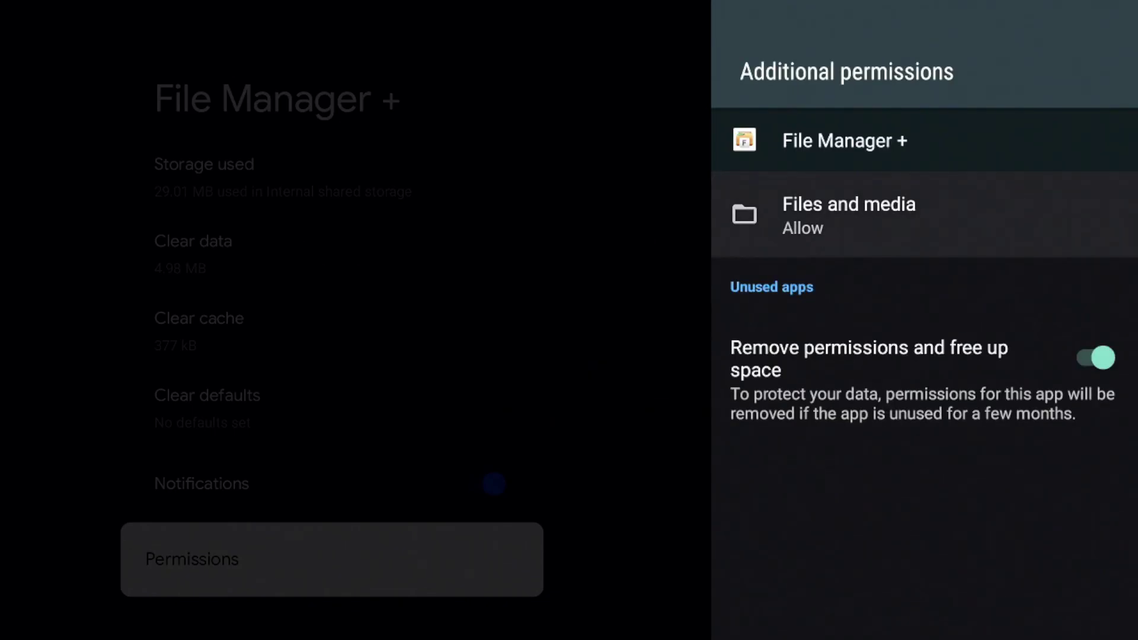
pyautogui.press('Escape')
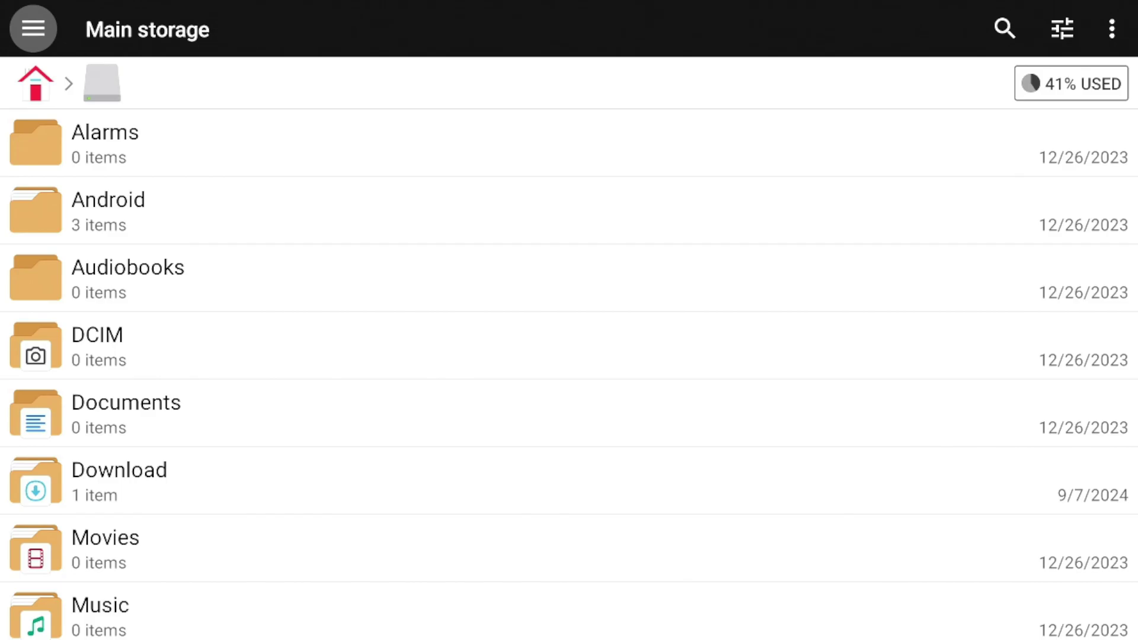
# Go to the File Manager + home overview and open the Downloads folder
pyautogui.press('Return')
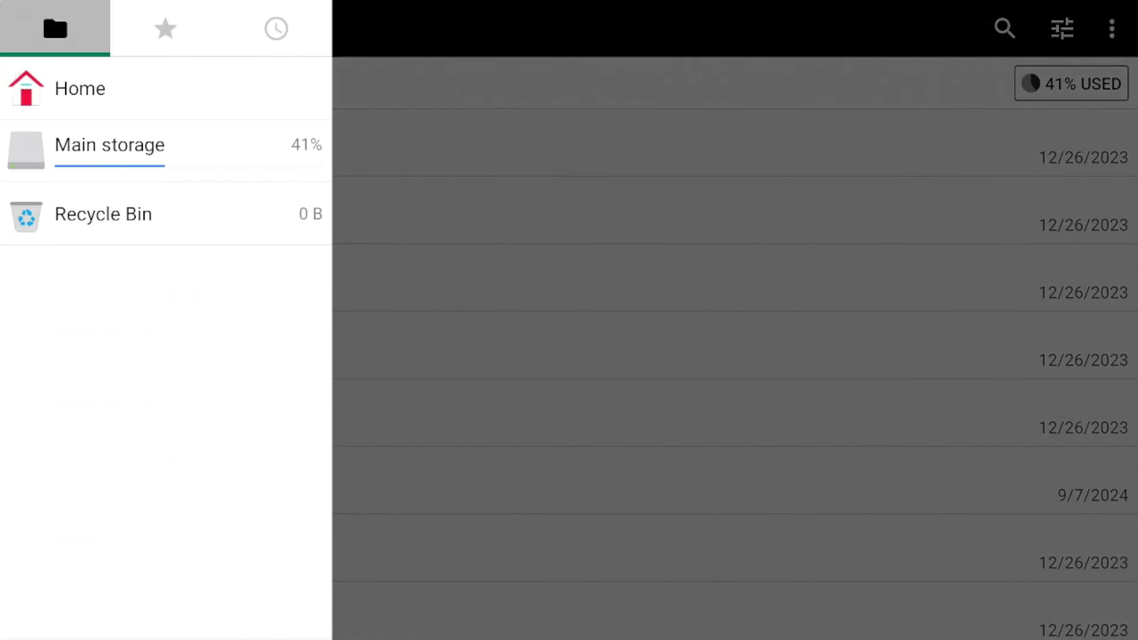
pyautogui.press('Down')
pyautogui.press('Return')
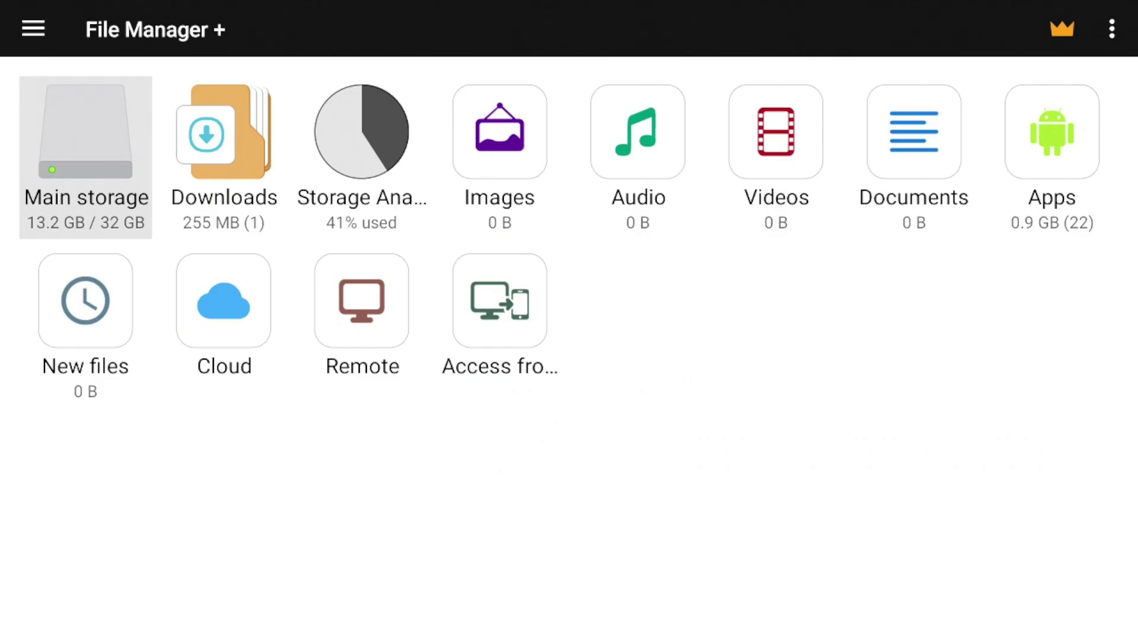
pyautogui.press('Right')
pyautogui.press('Left')
pyautogui.press('Right')
pyautogui.press('Right')
pyautogui.press('Right')
pyautogui.press('Right')
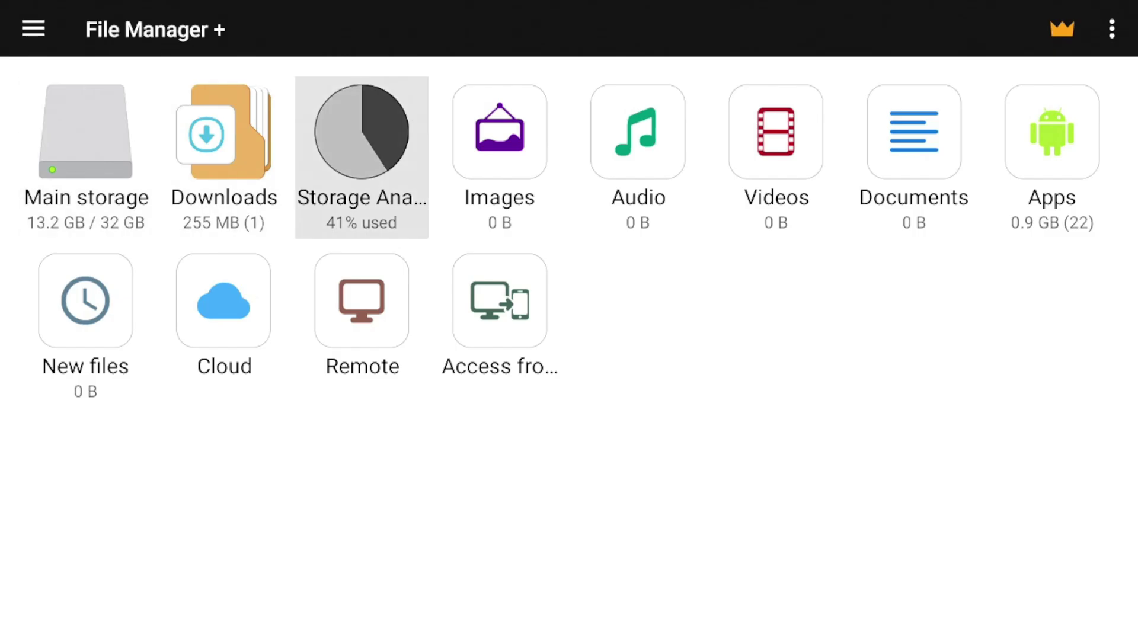
pyautogui.press('Right')
pyautogui.press('Right')
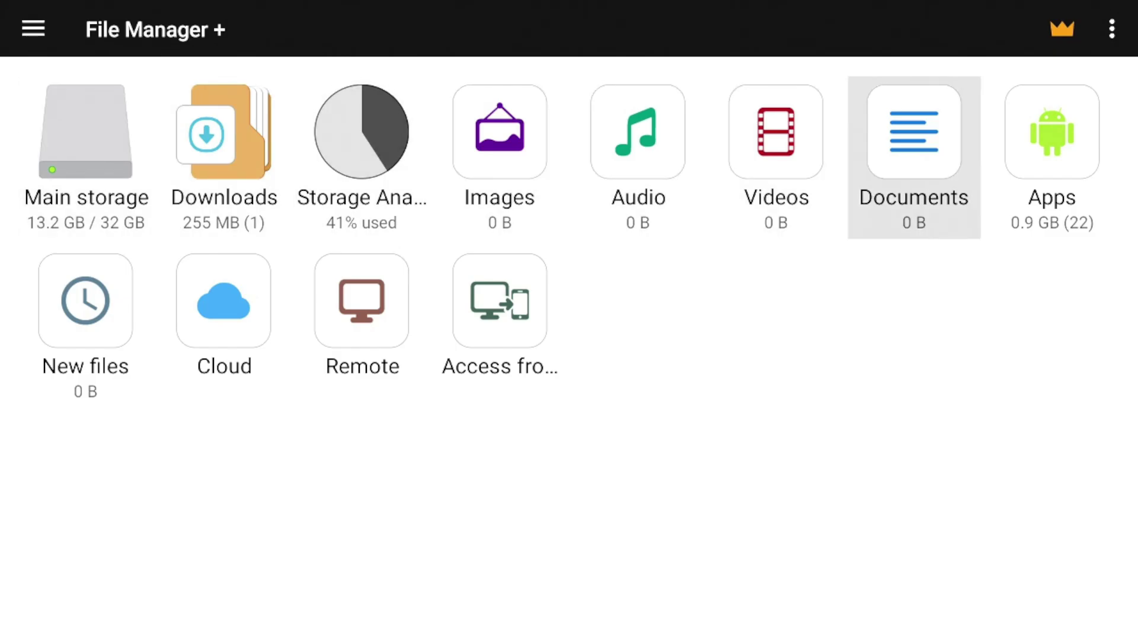
pyautogui.press('Left')
pyautogui.press('Left')
pyautogui.press('Left')
pyautogui.press('Left')
pyautogui.press('Left')
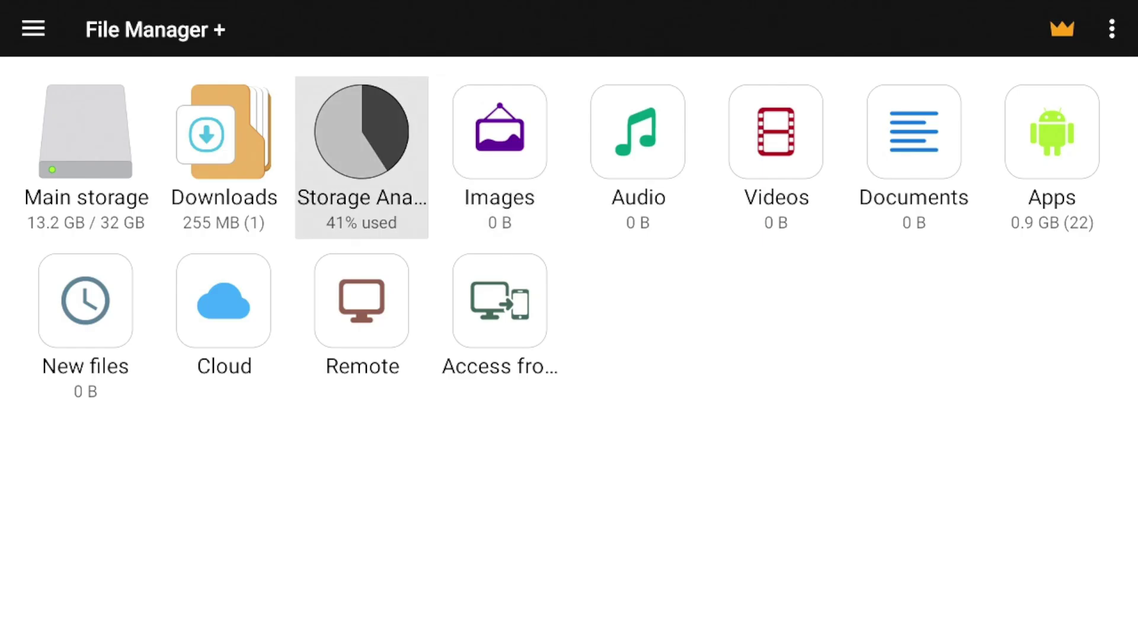
pyautogui.press('Return')
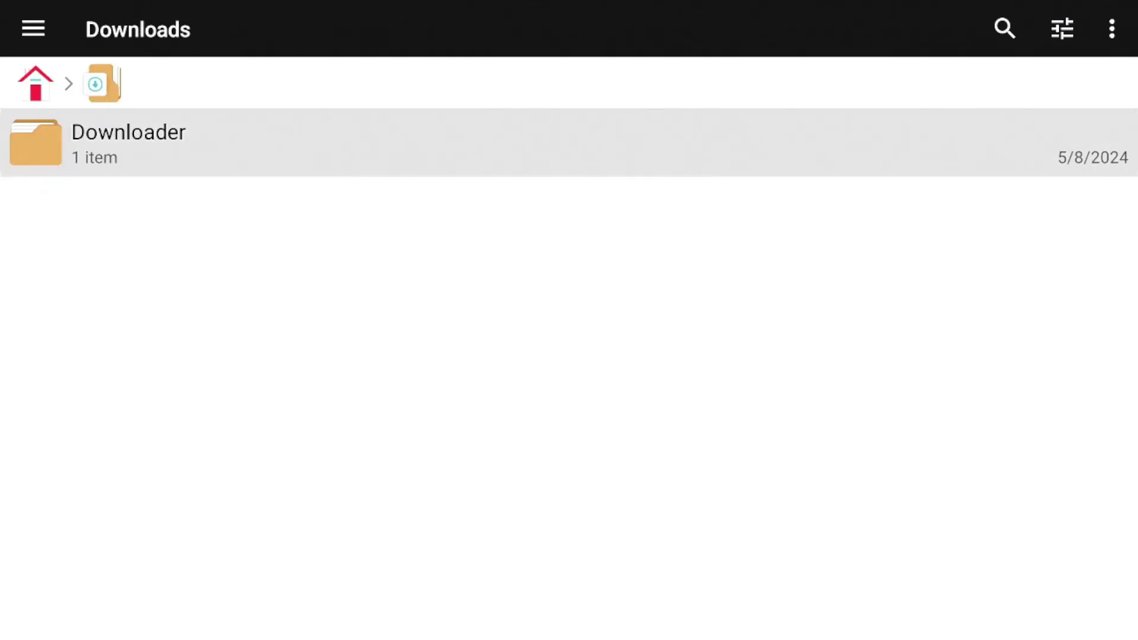
# Choose ⋮ > New > Folder in Downloads
pyautogui.press('Up')
pyautogui.press('Down')
pyautogui.press('Up')
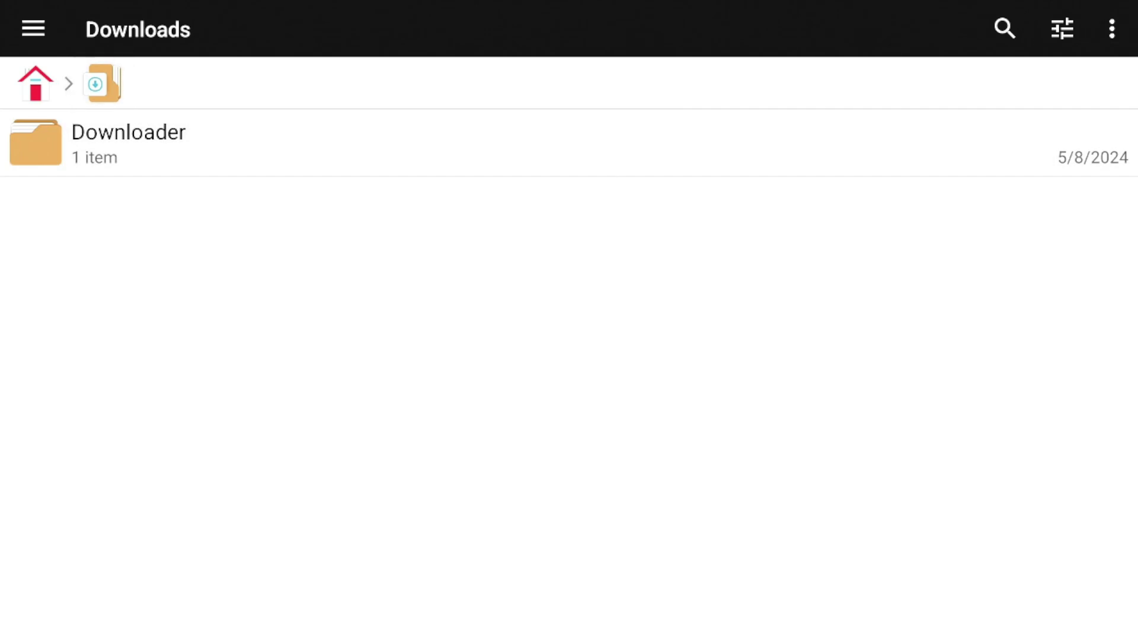
pyautogui.press('Up')
pyautogui.press('Right')
pyautogui.press('Right')
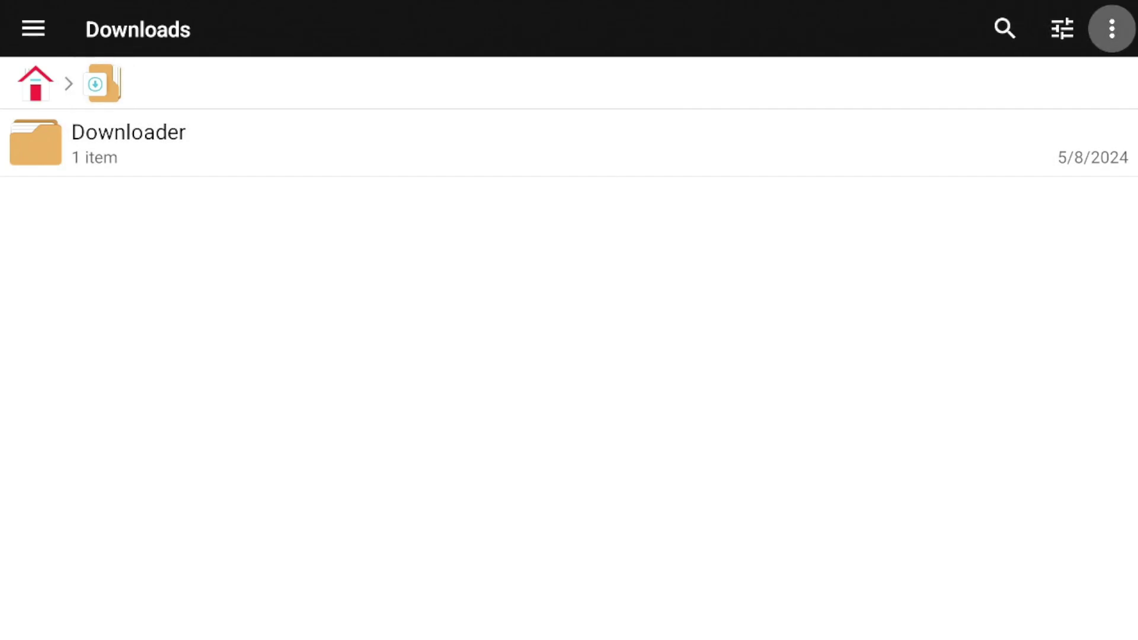
pyautogui.press('Return')
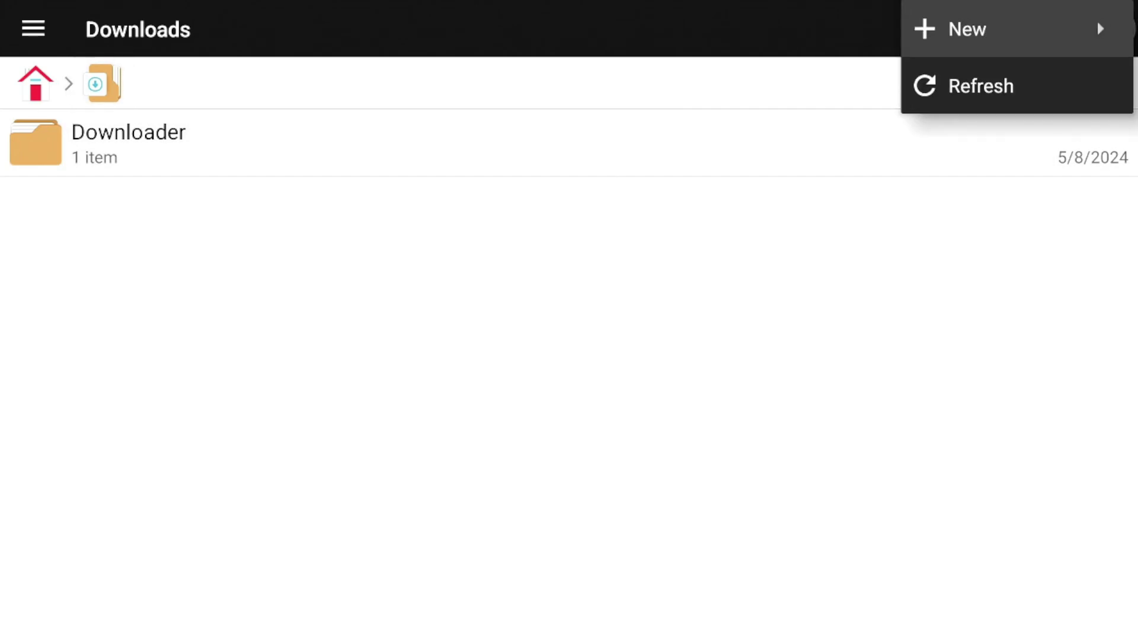
pyautogui.press('Return')
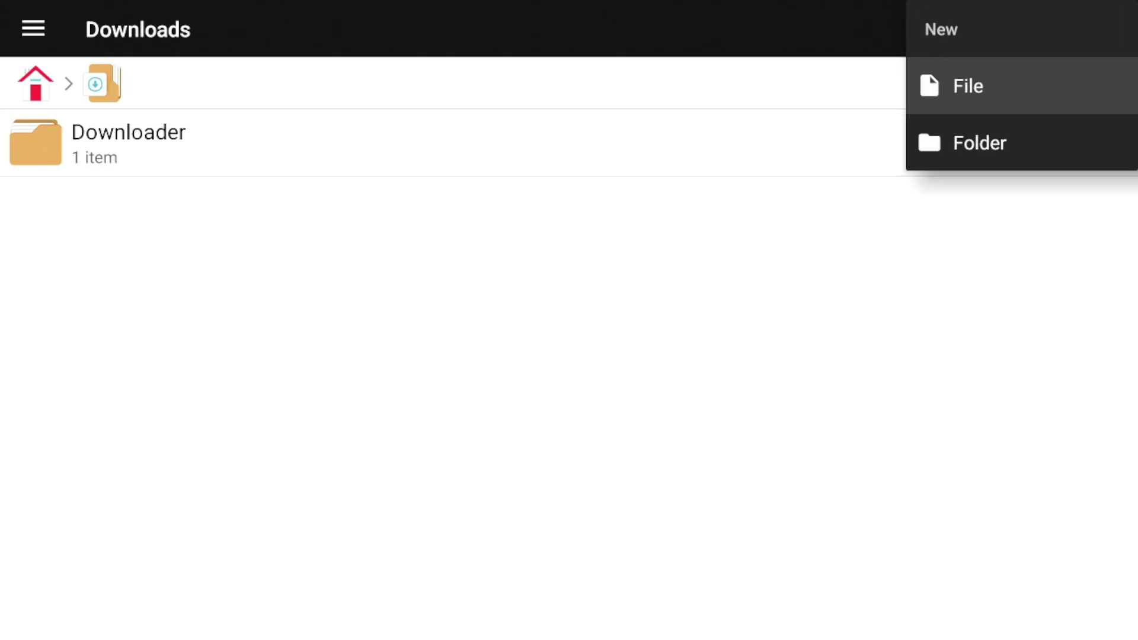
pyautogui.press('Down')
pyautogui.press('Return')
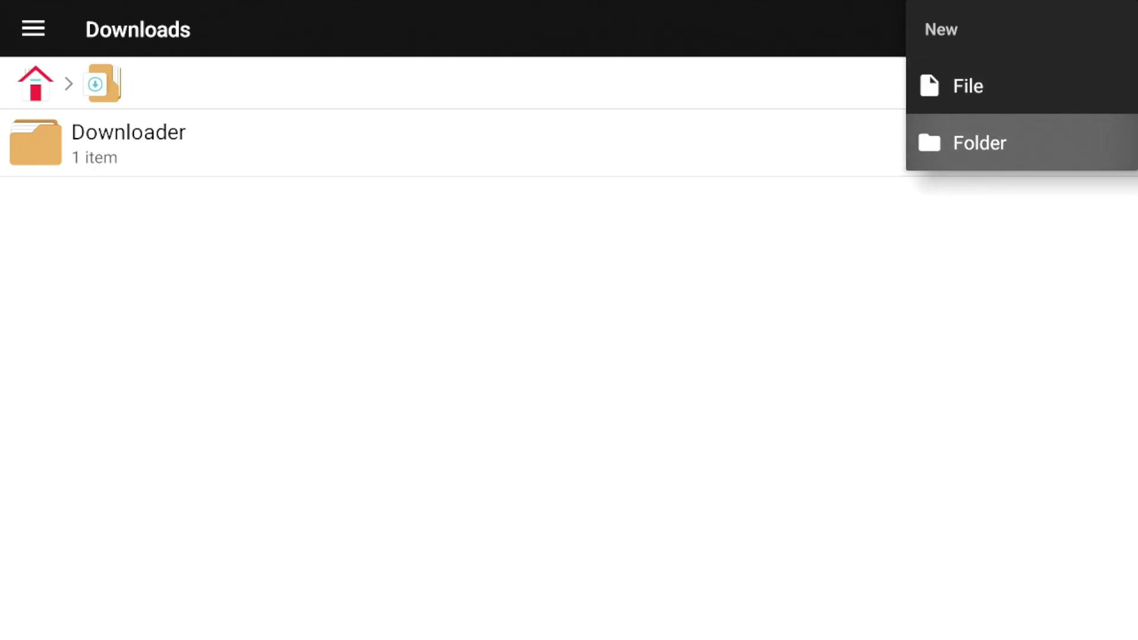
# Name the new folder 'test' using the on-screen keyboard and create it
pyautogui.press('Right')
pyautogui.press('Right')
pyautogui.press('Right')
pyautogui.press('Right')
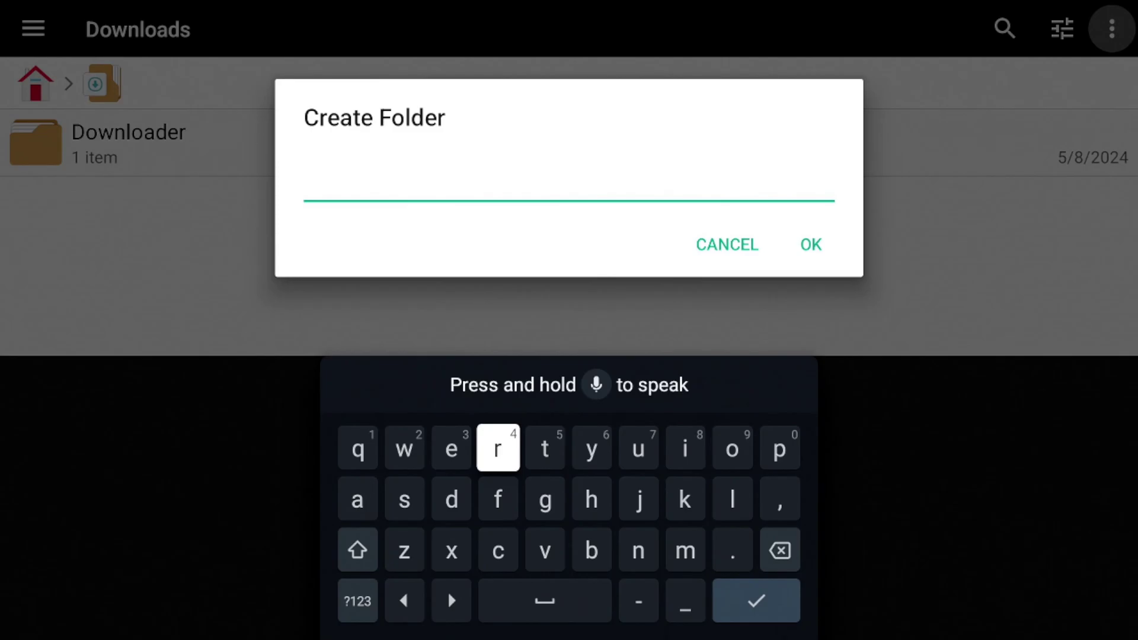
pyautogui.press('Return')
pyautogui.press('Left')
pyautogui.press('Left')
pyautogui.press('Return')
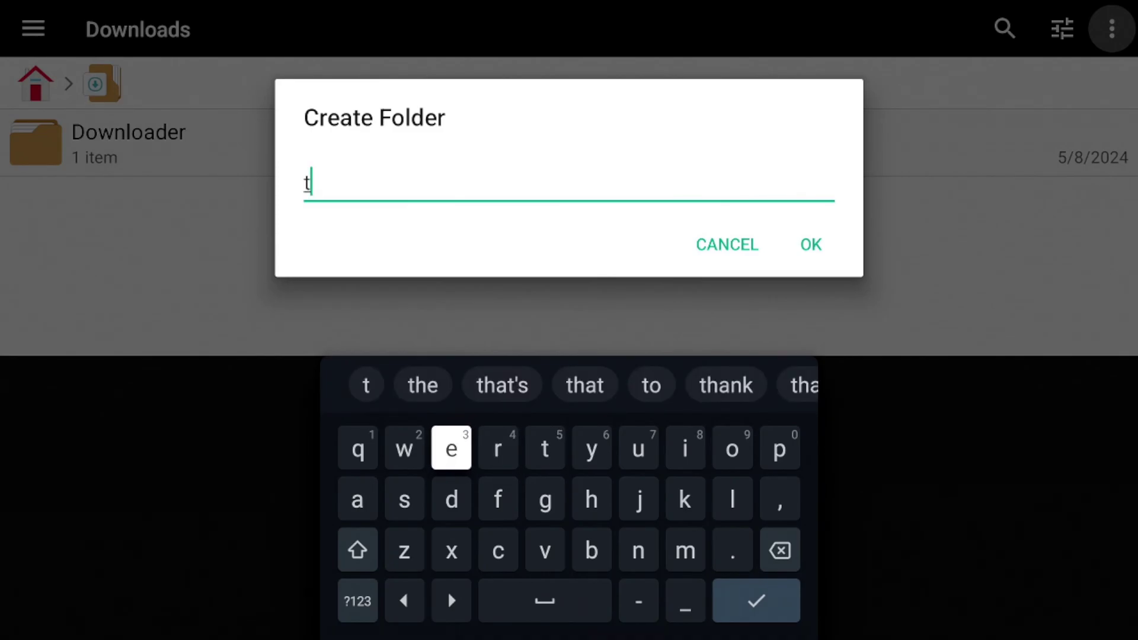
pyautogui.press('Left')
pyautogui.press('Down')
pyautogui.press('Return')
pyautogui.press('Right')
pyautogui.press('Right')
pyautogui.press('Right')
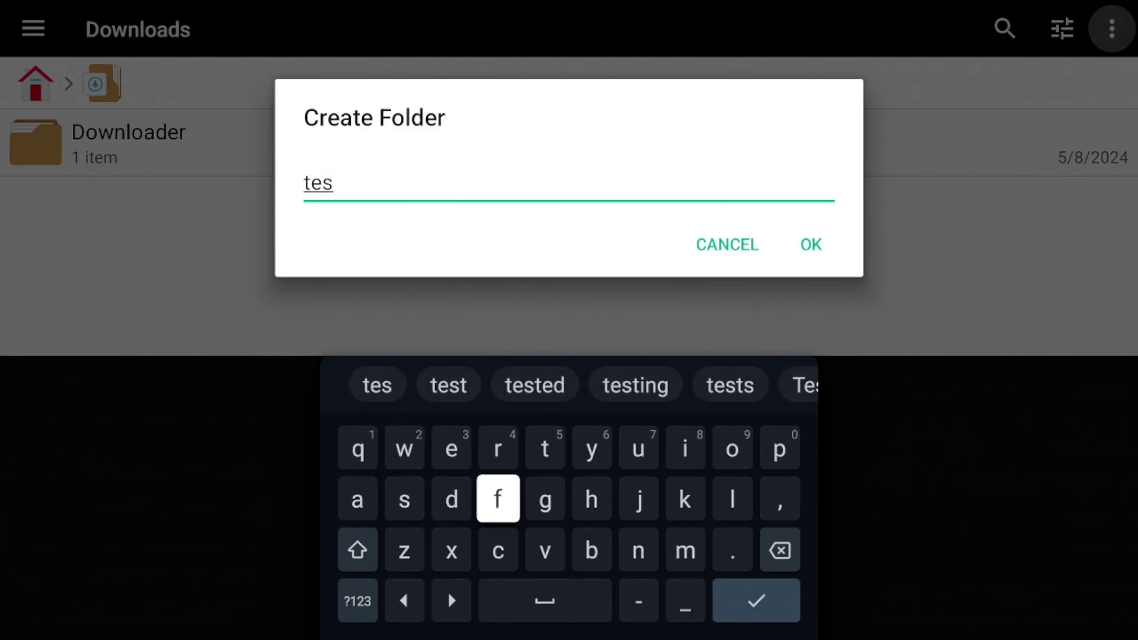
pyautogui.press('Up')
pyautogui.press('Return')
pyautogui.press('Right')
pyautogui.press('Right')
pyautogui.press('Right')
pyautogui.press('Right')
pyautogui.press('Right')
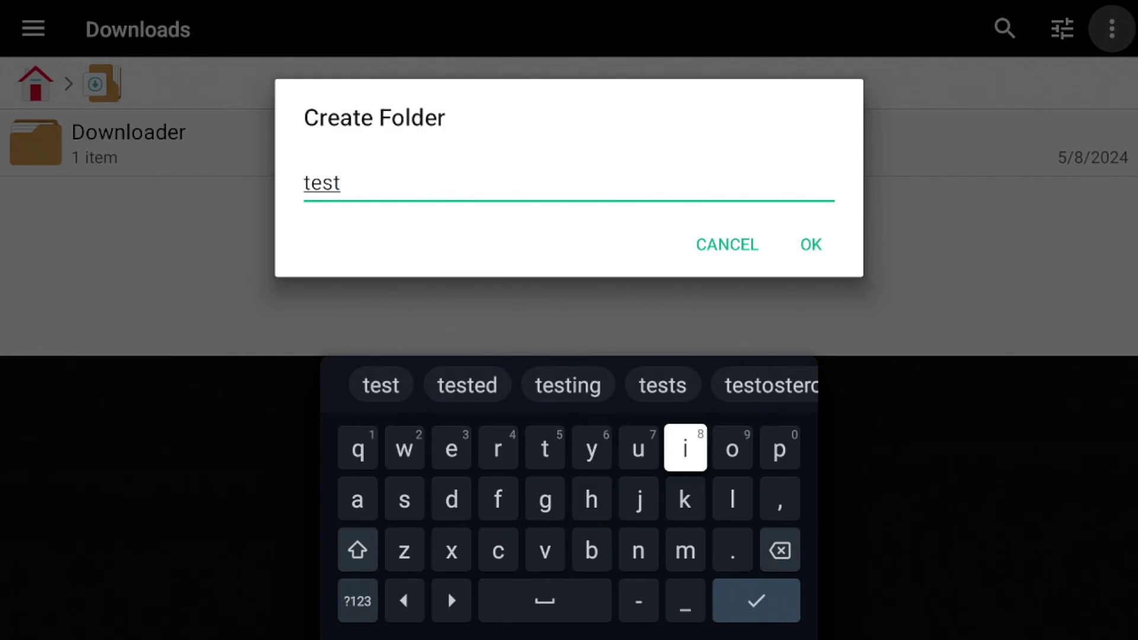
pyautogui.press('Down')
pyautogui.press('Down')
pyautogui.press('Down')
pyautogui.press('Return')
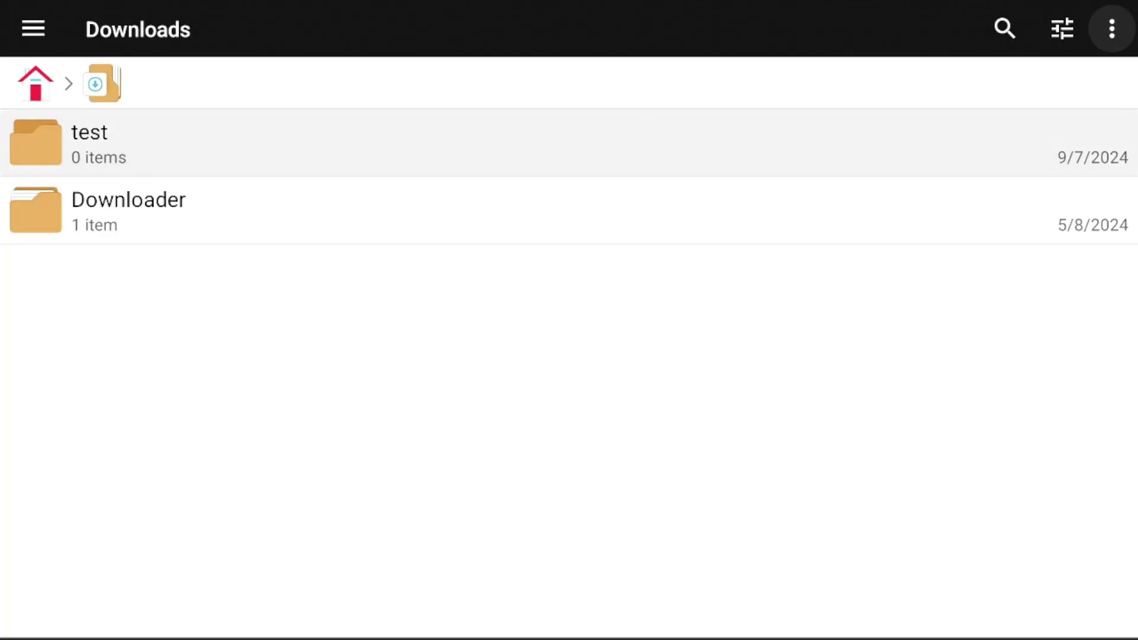
pyautogui.press('Down')
pyautogui.press('Up')
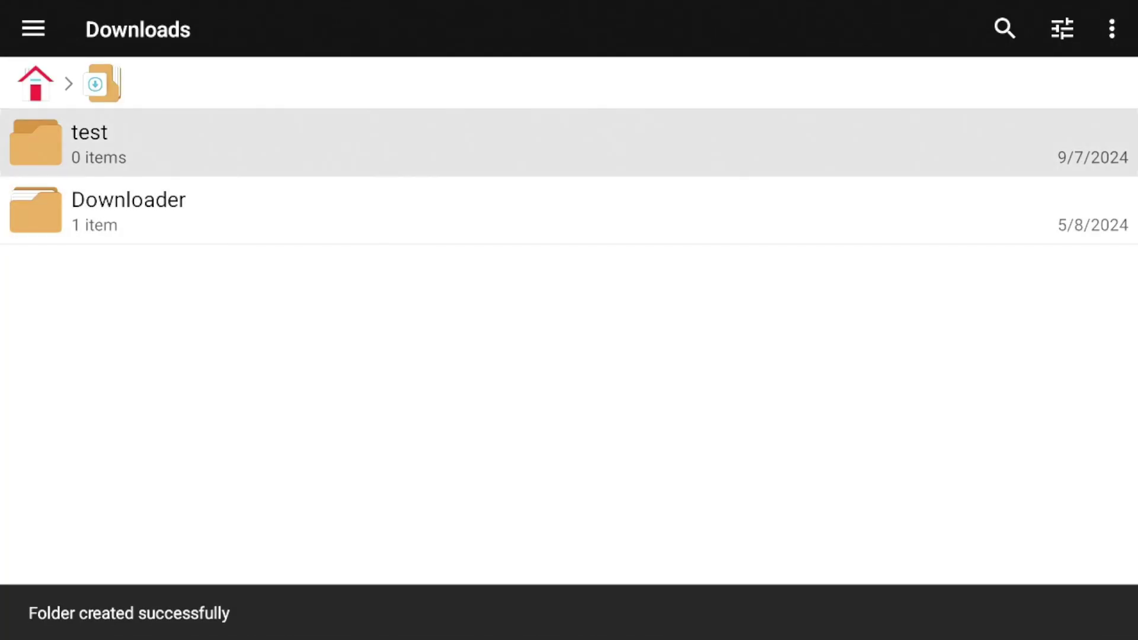
# Open the new test folder, then check Downloads and return to the home overview
pyautogui.press('Return')
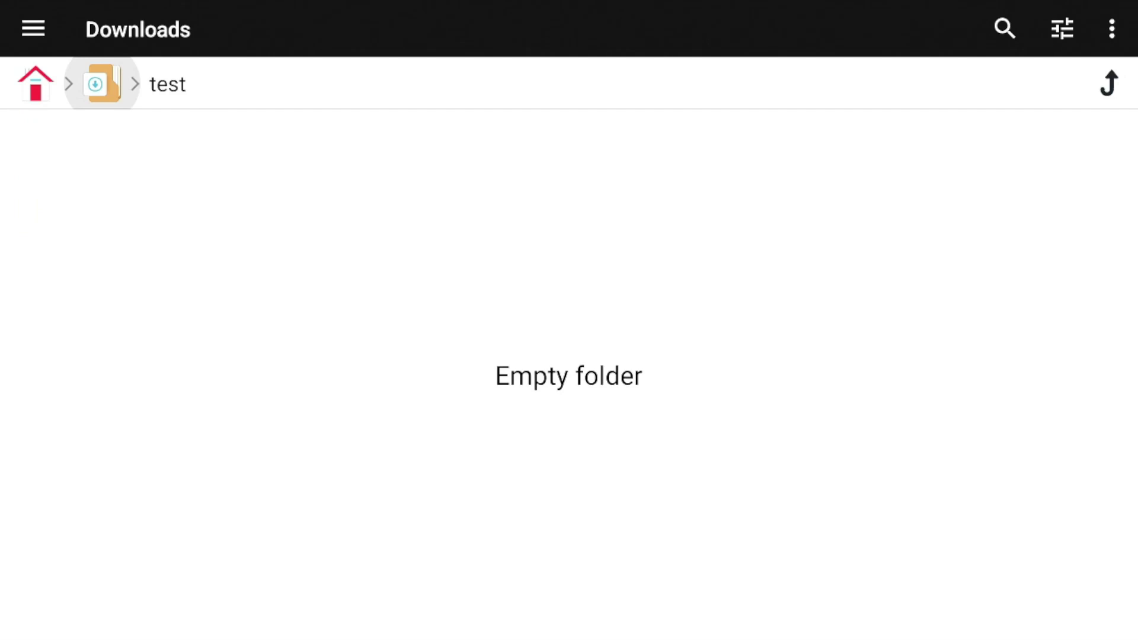
pyautogui.press('Right')
pyautogui.press('Left')
pyautogui.press('Left')
pyautogui.press('Return')
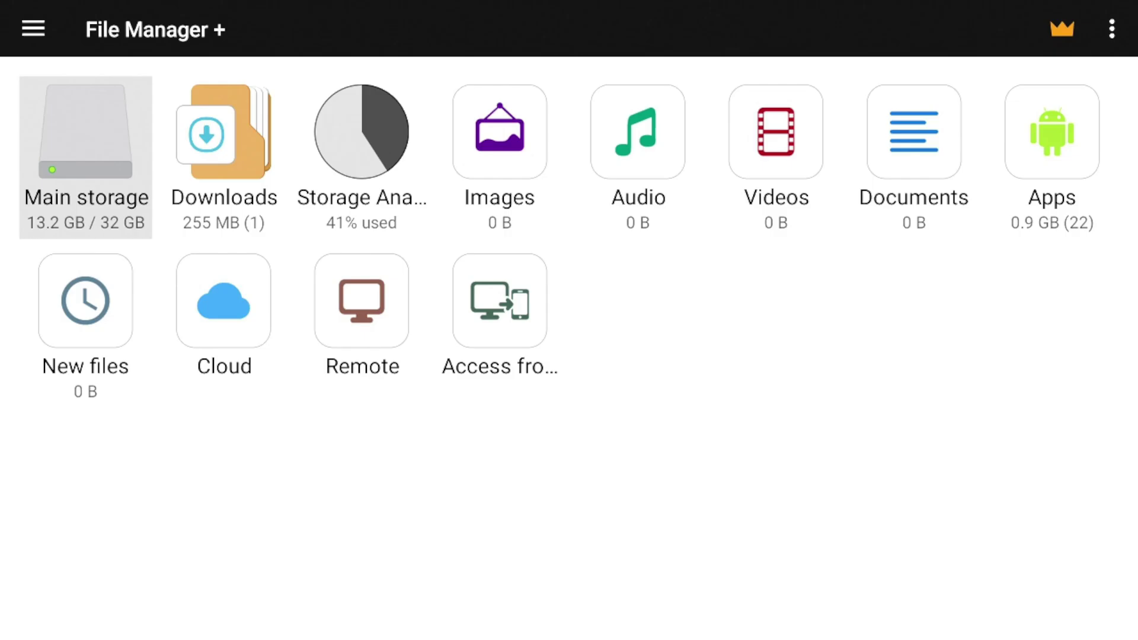
pyautogui.press('Up')
pyautogui.click(224, 157)
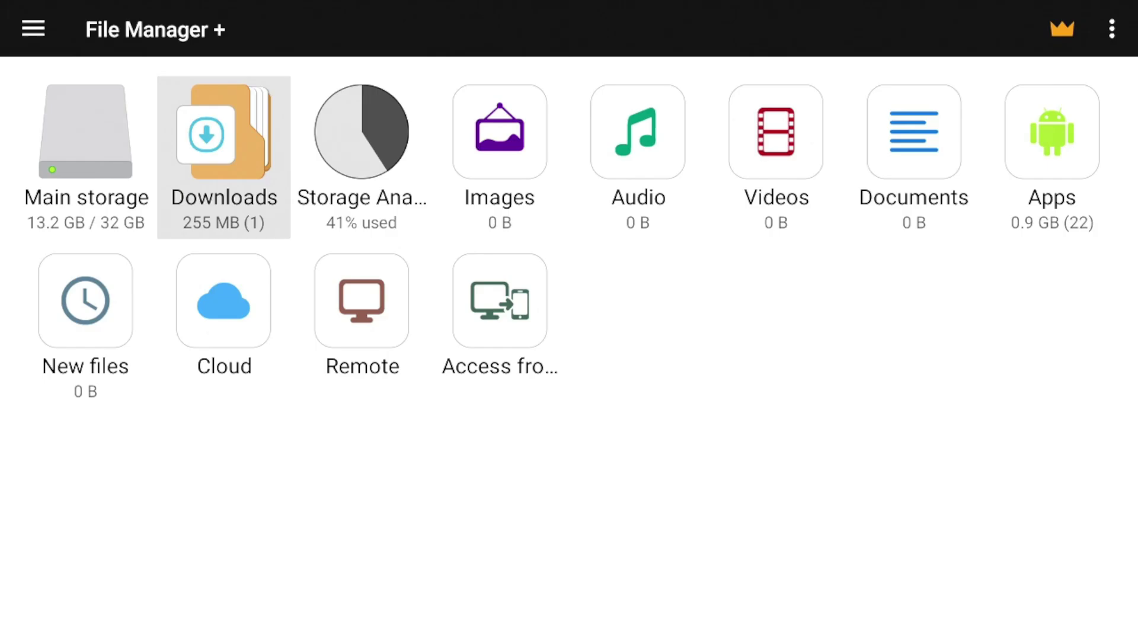
pyautogui.press('Return')
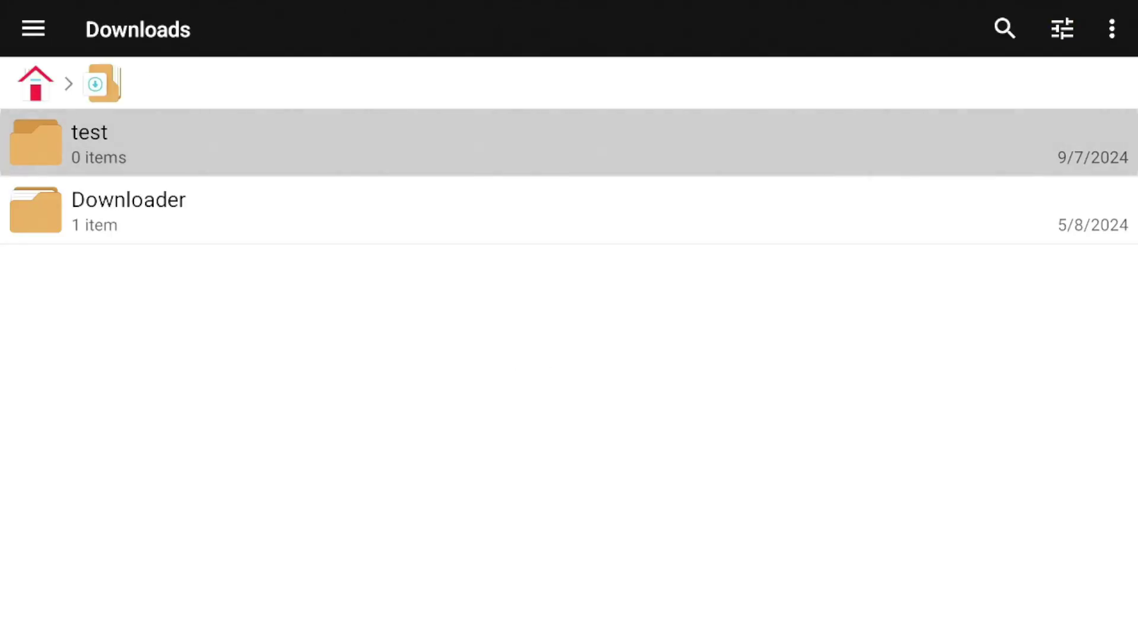
pyautogui.press('Up')
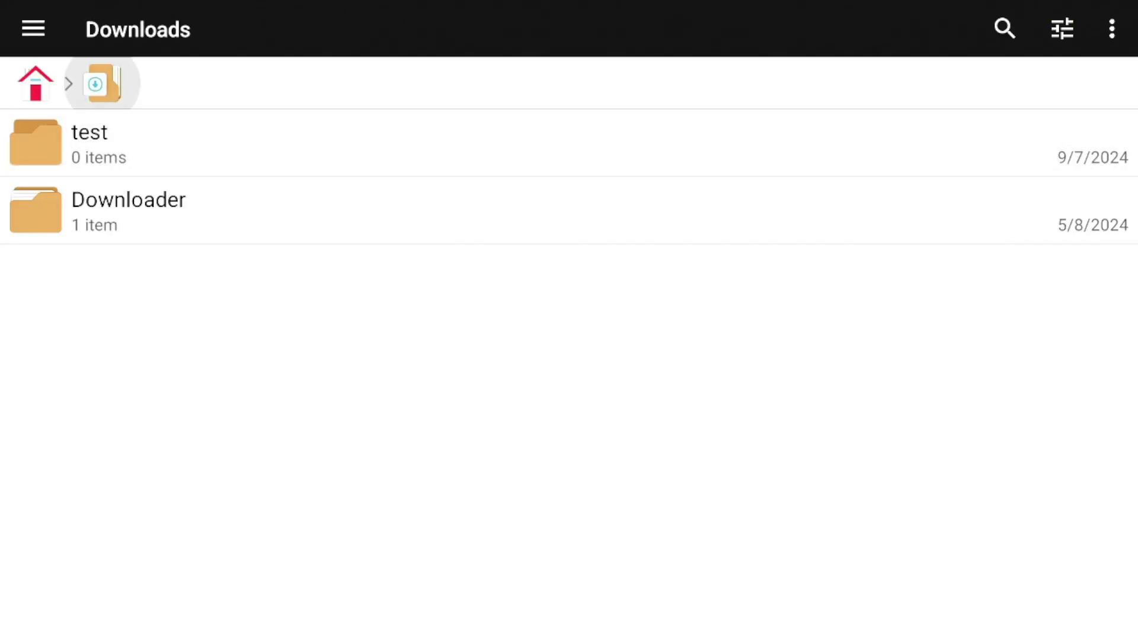
pyautogui.press('Left')
pyautogui.press('Return')
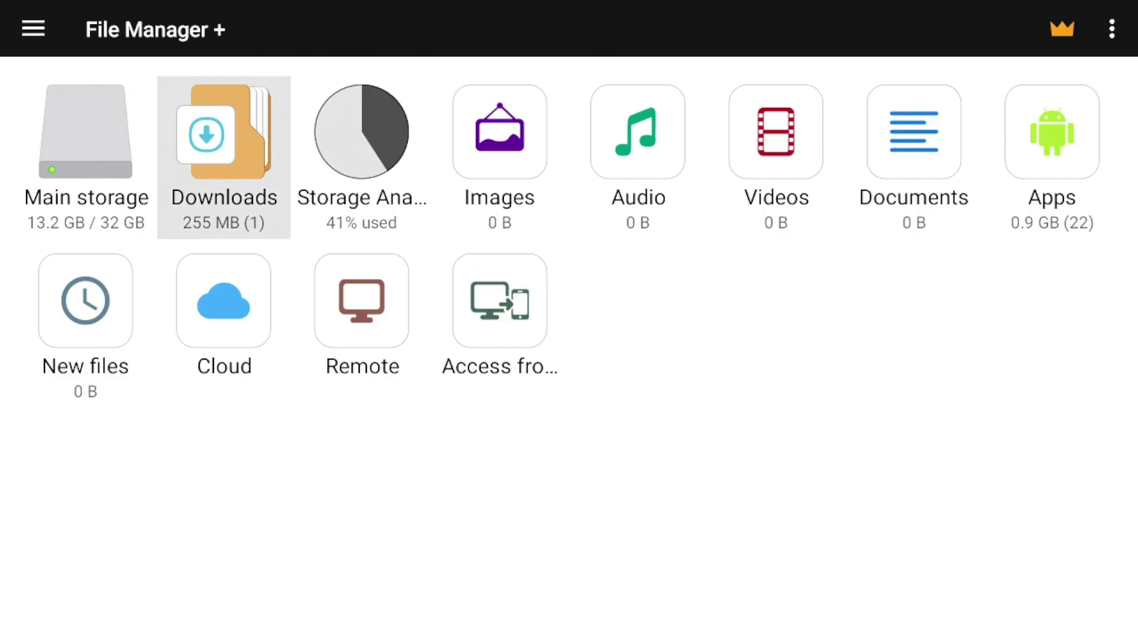
# Browse the home categories, look through Main storage's folders, and return to the home overview
pyautogui.press('Right')
pyautogui.press('Right')
pyautogui.press('Right')
pyautogui.press('Right')
pyautogui.press('Right')
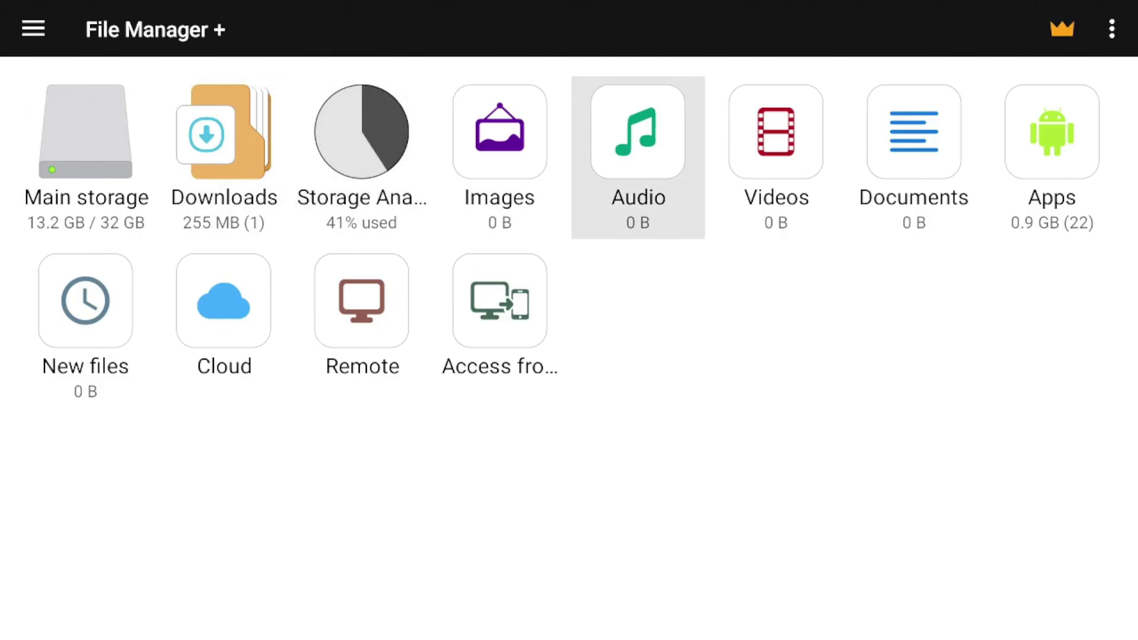
pyautogui.press('Left')
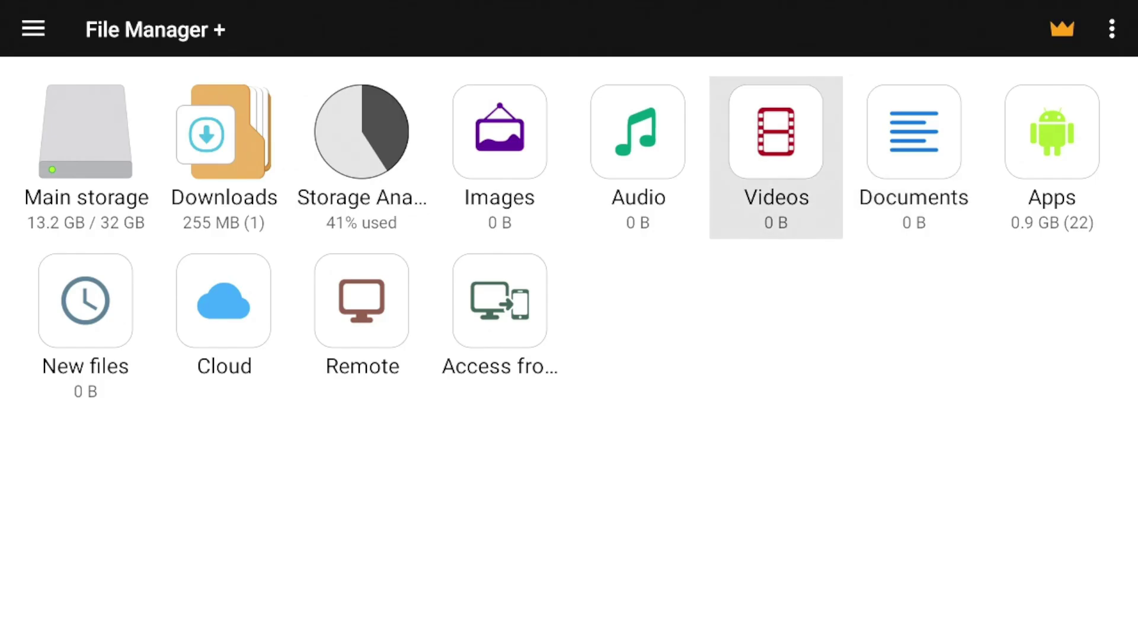
pyautogui.press('Left')
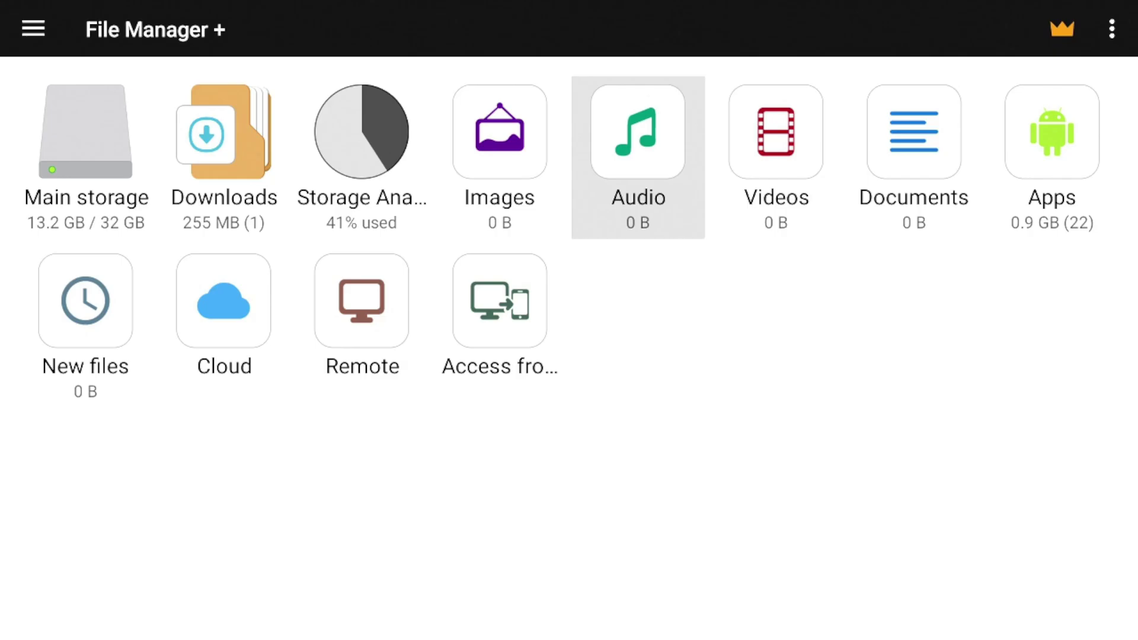
pyautogui.press('Right')
pyautogui.press('Left')
pyautogui.press('Left')
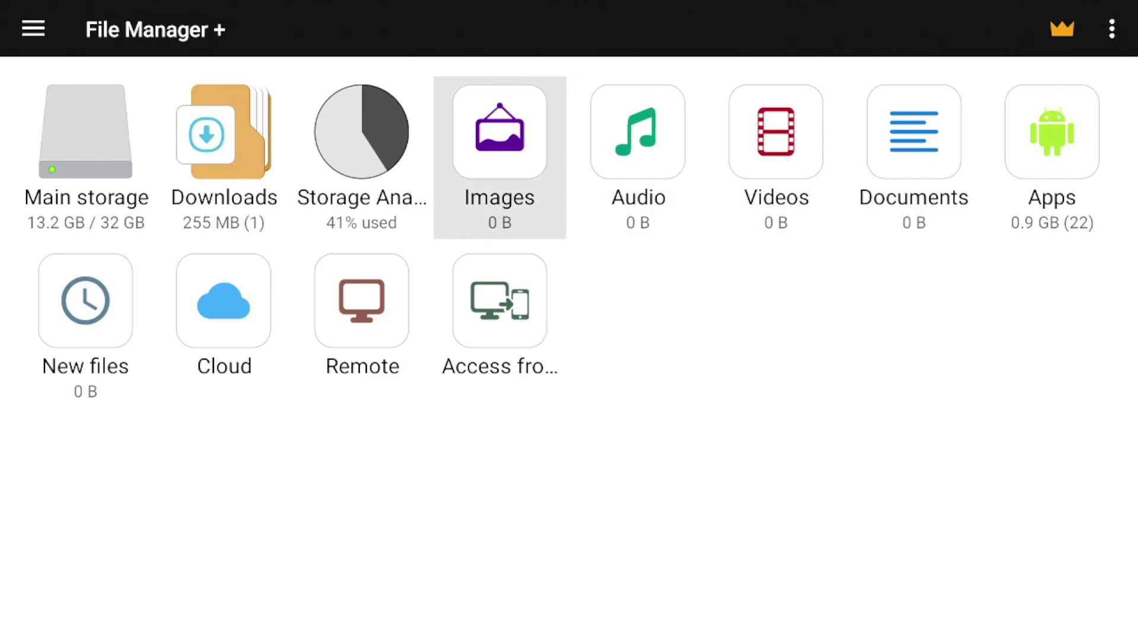
pyautogui.press('Left')
pyautogui.press('Left')
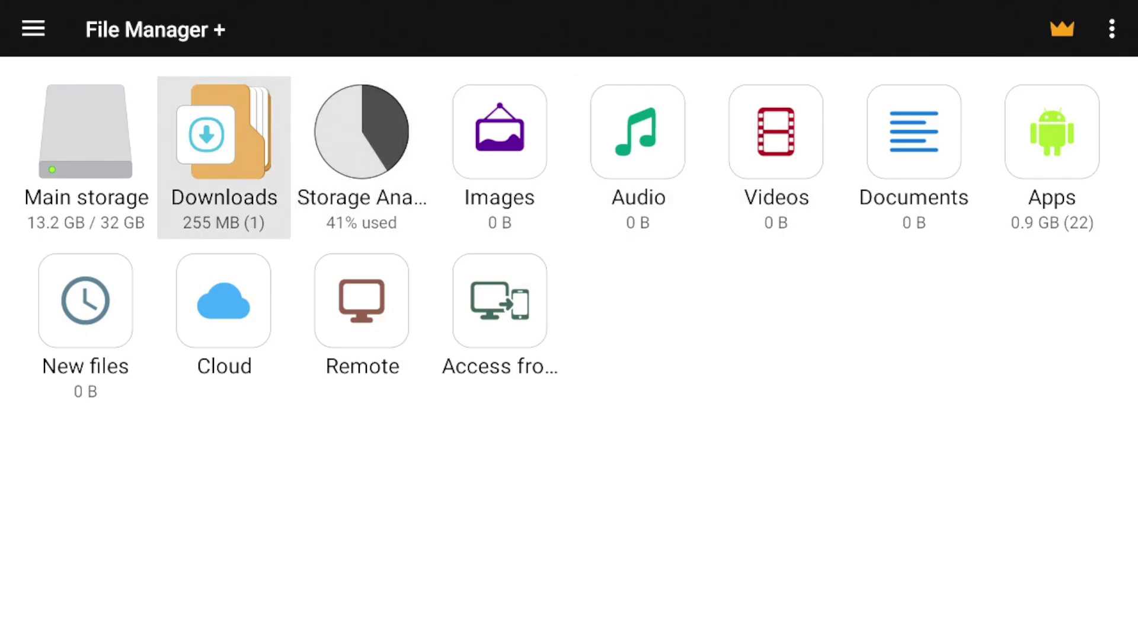
pyautogui.press('Right')
pyautogui.press('Right')
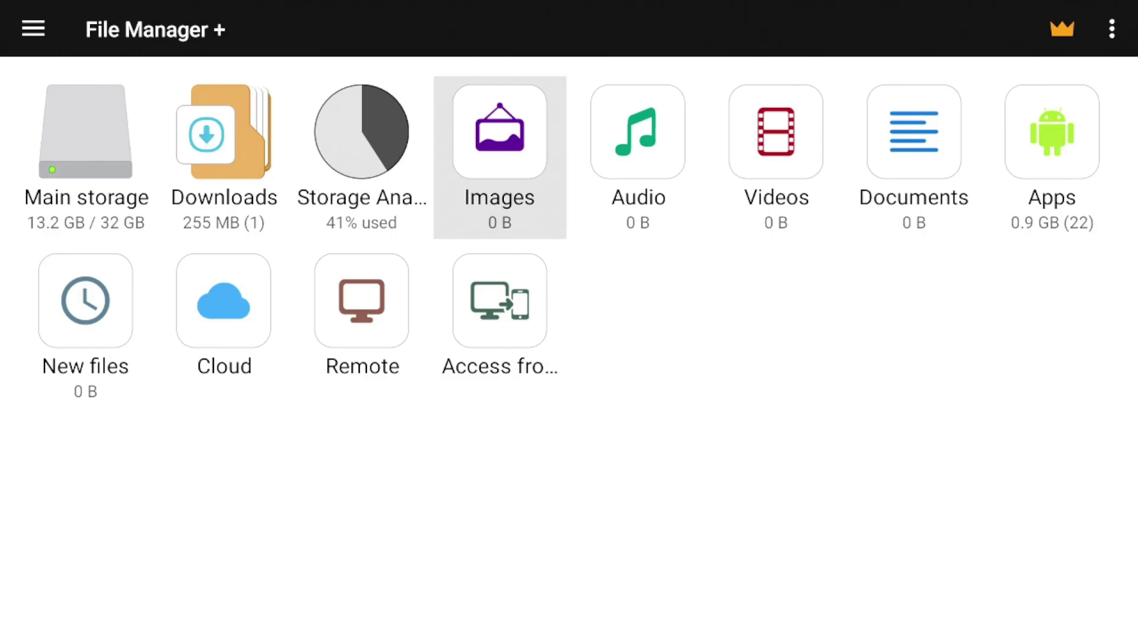
pyautogui.press('Left')
pyautogui.press('Left')
pyautogui.press('Left')
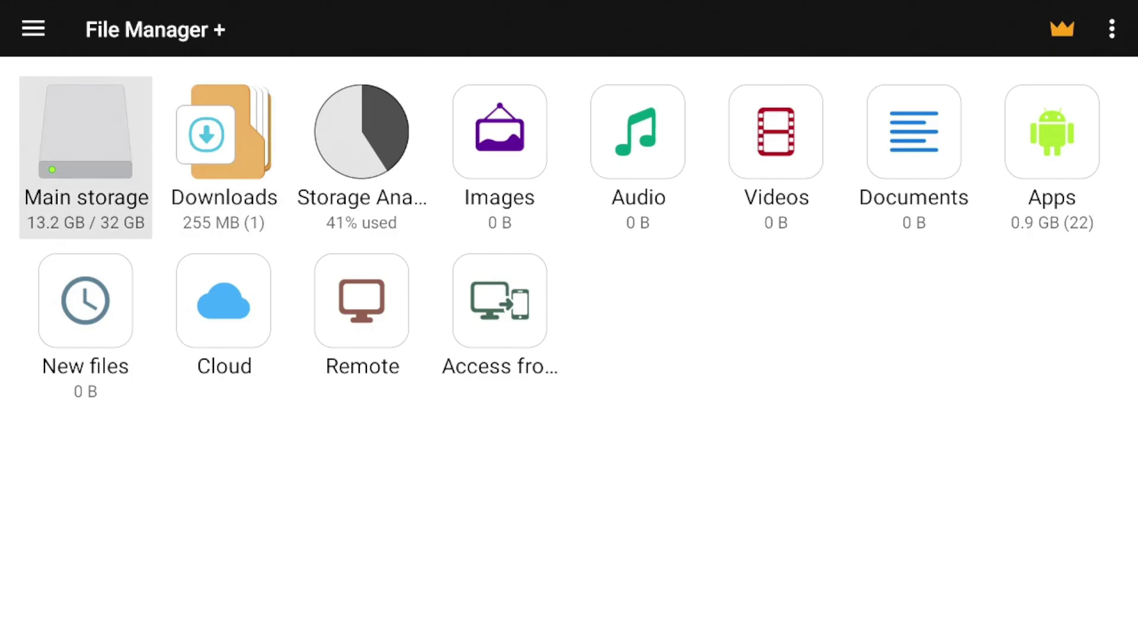
pyautogui.press('Return')
pyautogui.press('Down')
pyautogui.press('Down')
pyautogui.press('Down')
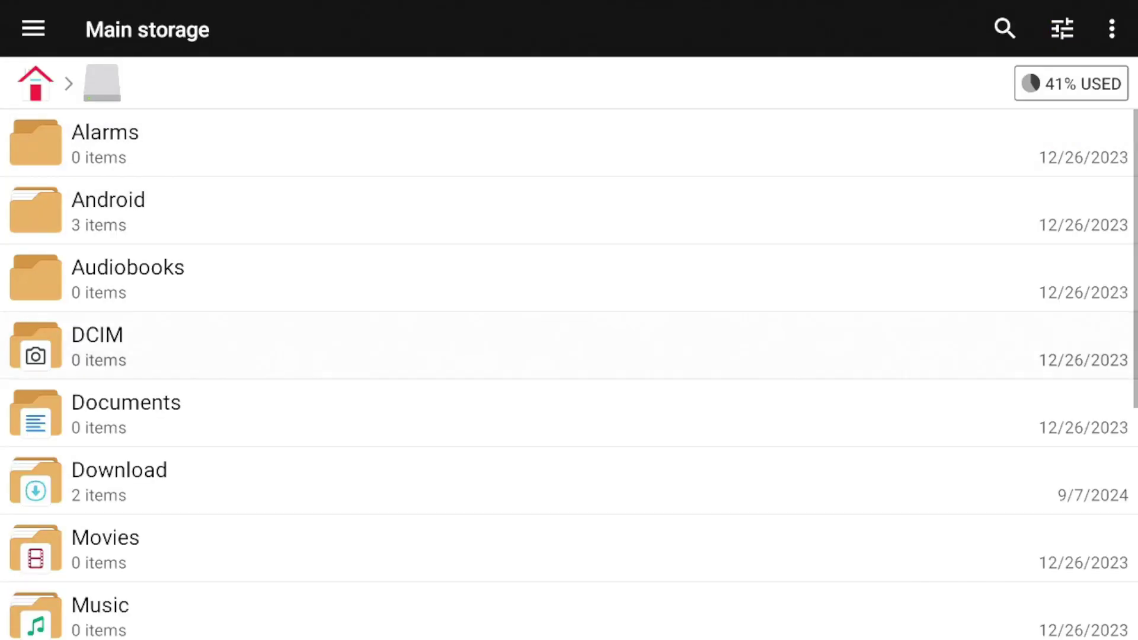
pyautogui.press('Down')
pyautogui.press('Down')
pyautogui.press('Down')
pyautogui.press('Down')
pyautogui.press('Down')
pyautogui.press('Down')
pyautogui.press('Down')
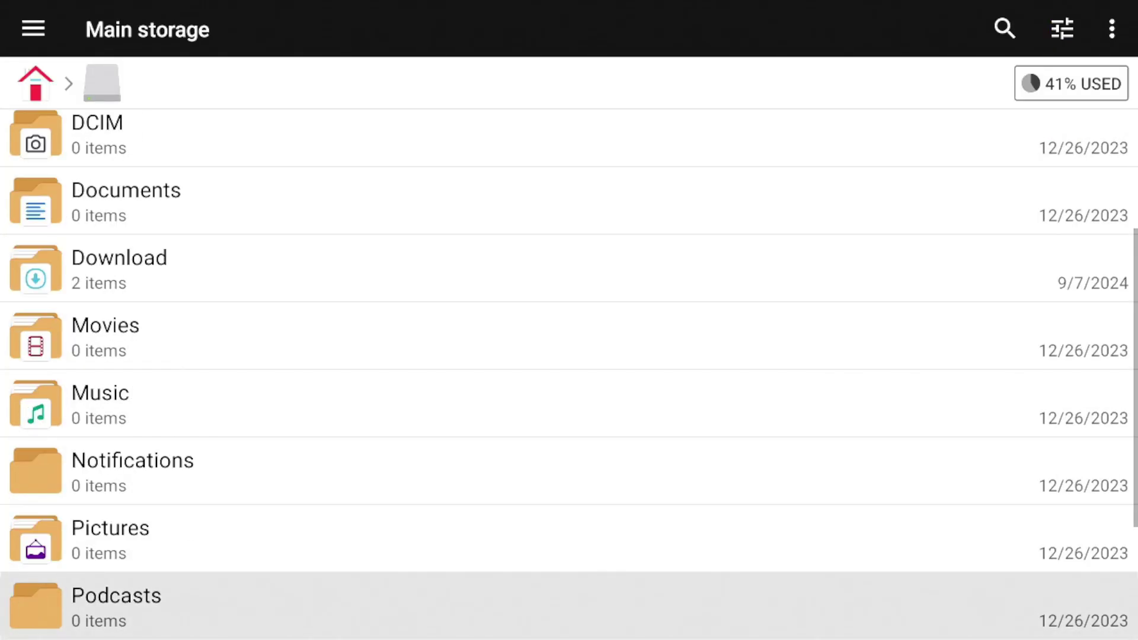
pyautogui.press('Up')
pyautogui.press('Up')
pyautogui.press('Up')
pyautogui.press('Up')
pyautogui.press('Up')
pyautogui.press('Up')
pyautogui.press('Up')
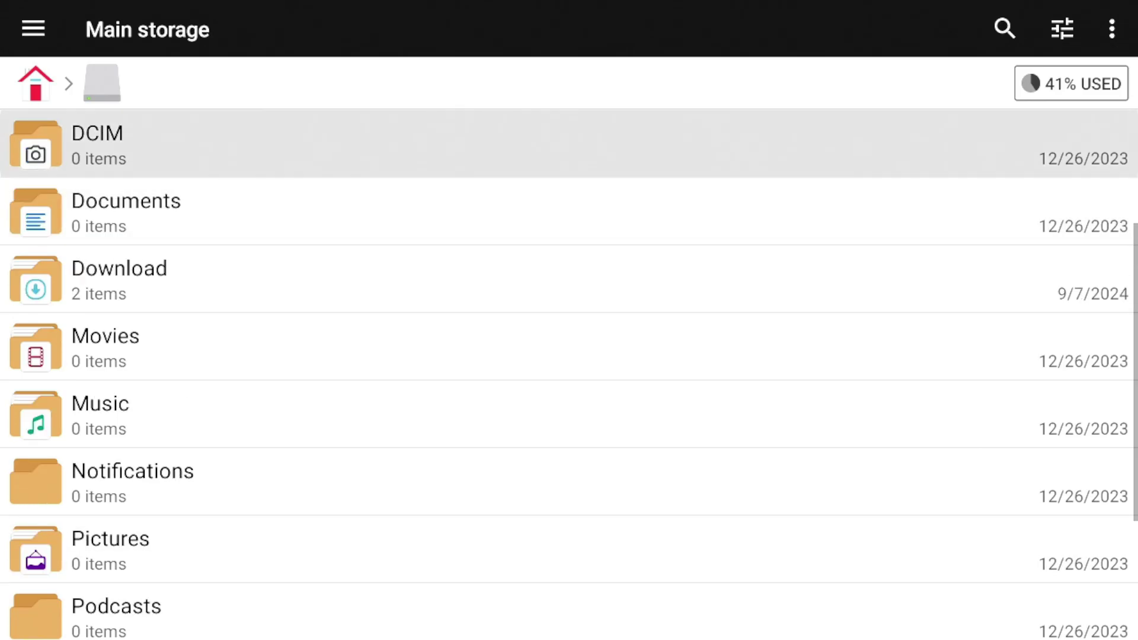
pyautogui.press('Up')
pyautogui.press('Up')
pyautogui.press('Up')
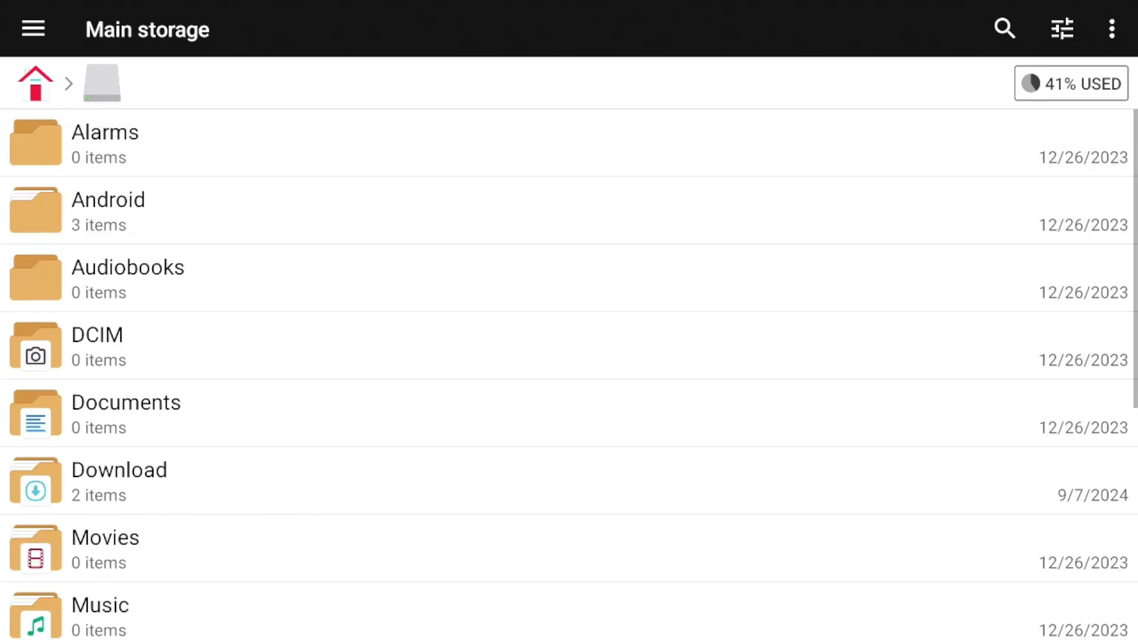
pyautogui.press('Up')
pyautogui.press('Left')
pyautogui.press('Return')
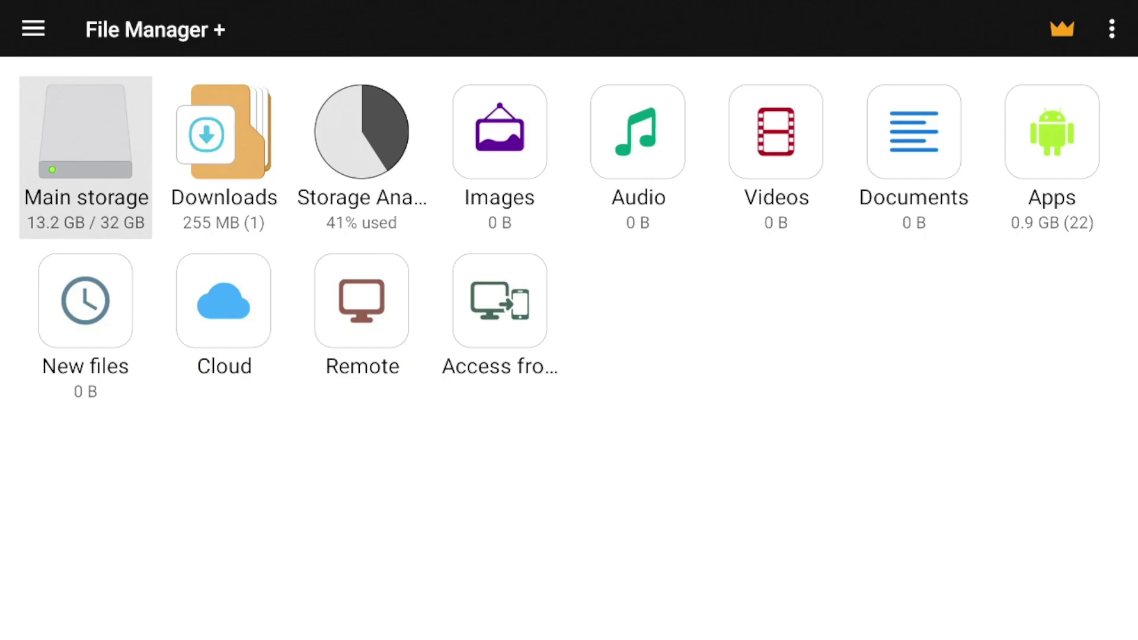
# Move focus to Access from network on the home overview
pyautogui.press('Down')
pyautogui.press('Right')
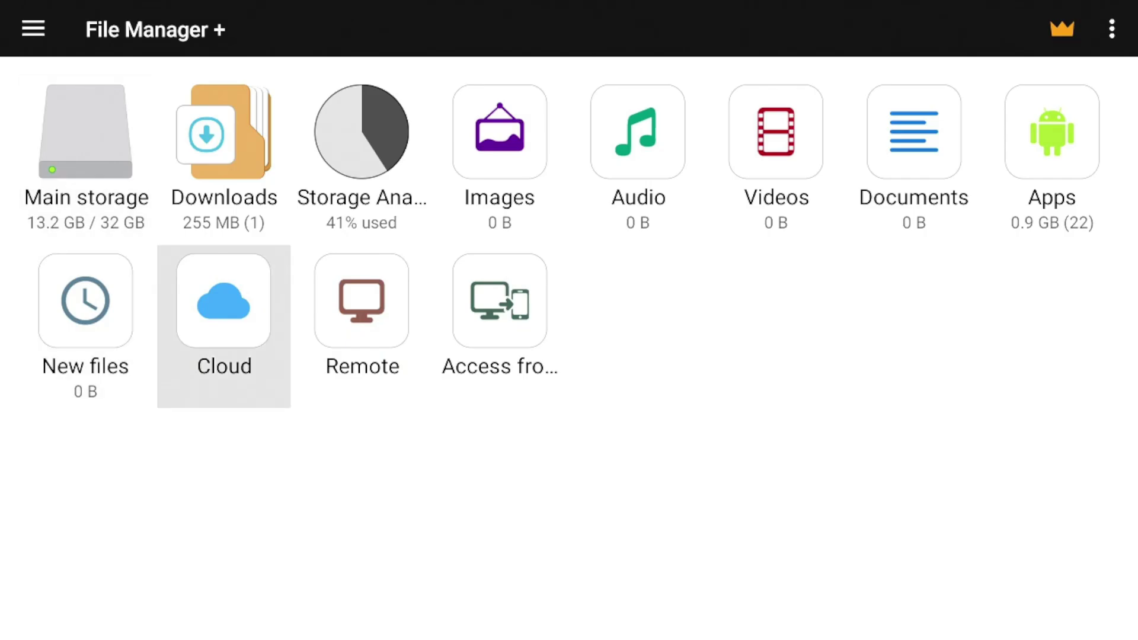
pyautogui.press('Right')
pyautogui.press('Right')
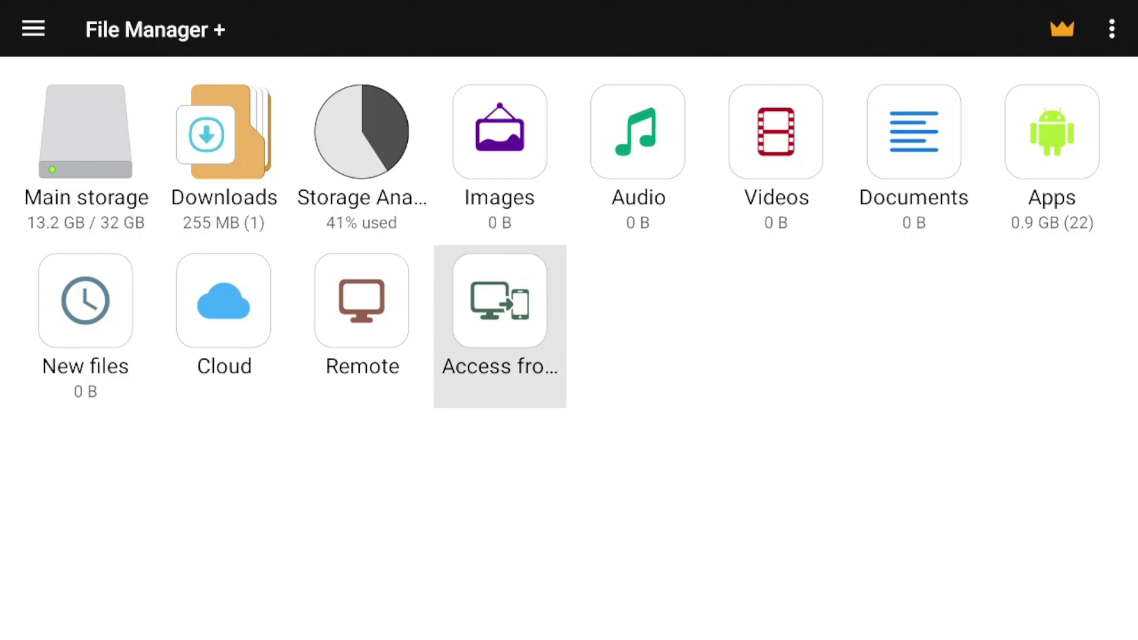
# Open Access from network, start the FTP service, then stop it with Random password ticked
pyautogui.press('Return')
pyautogui.press('Return')
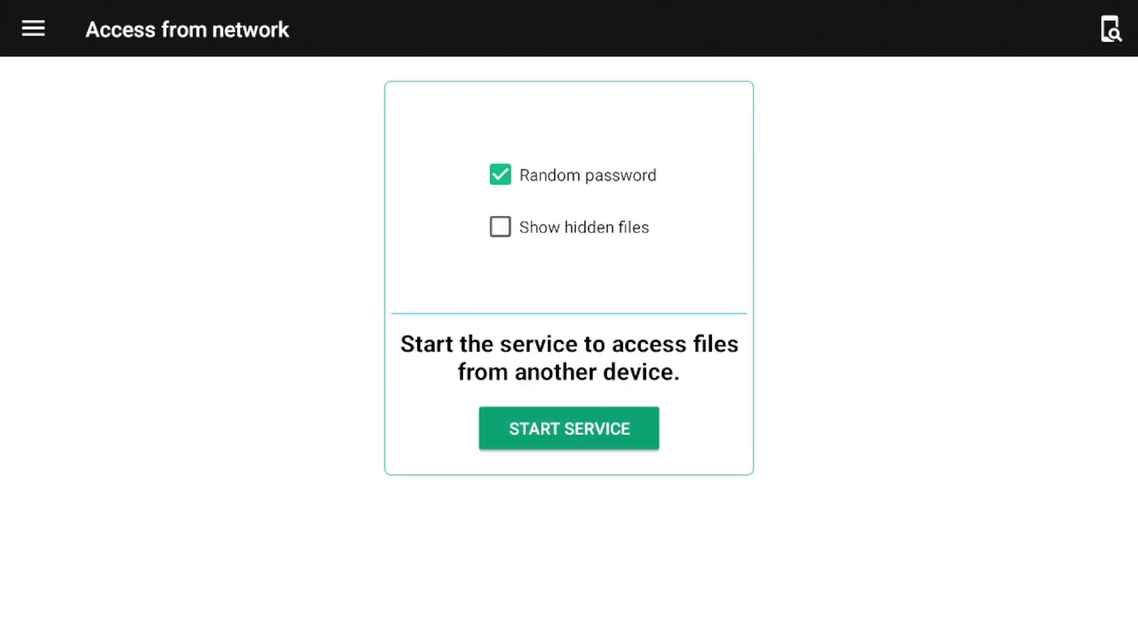
pyautogui.press('Up')
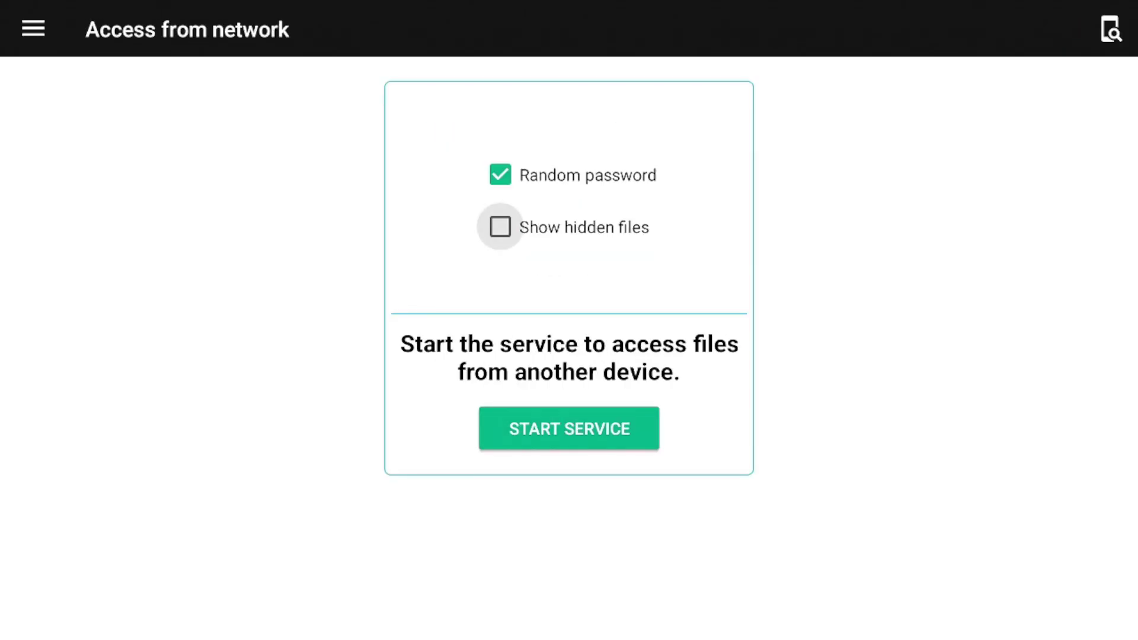
pyautogui.press('Up')
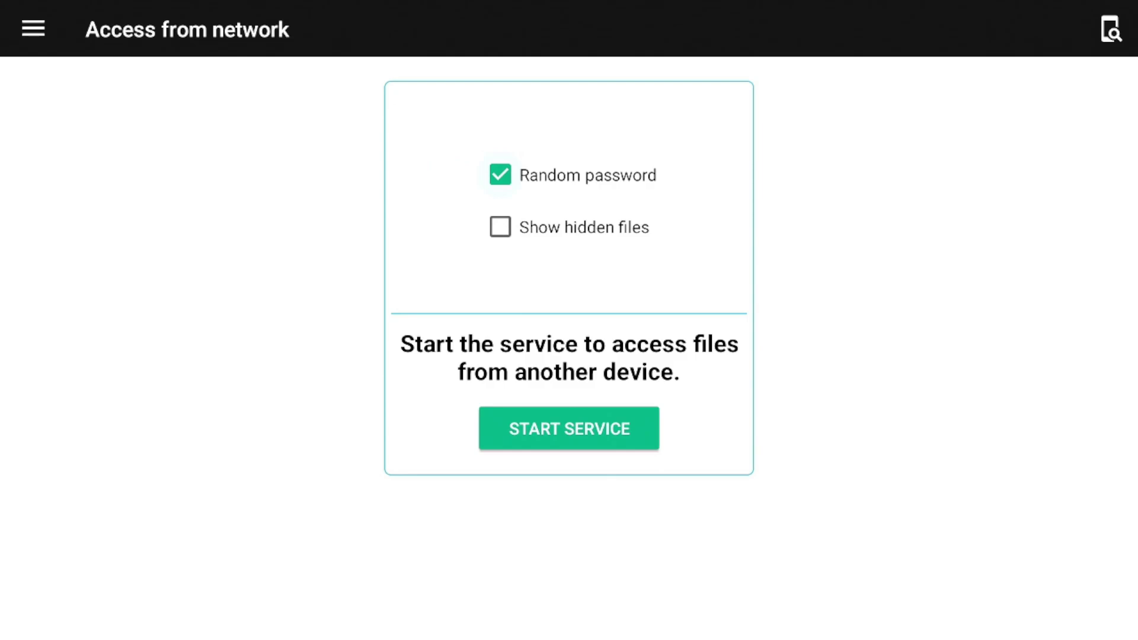
pyautogui.press('Down')
pyautogui.press('Down')
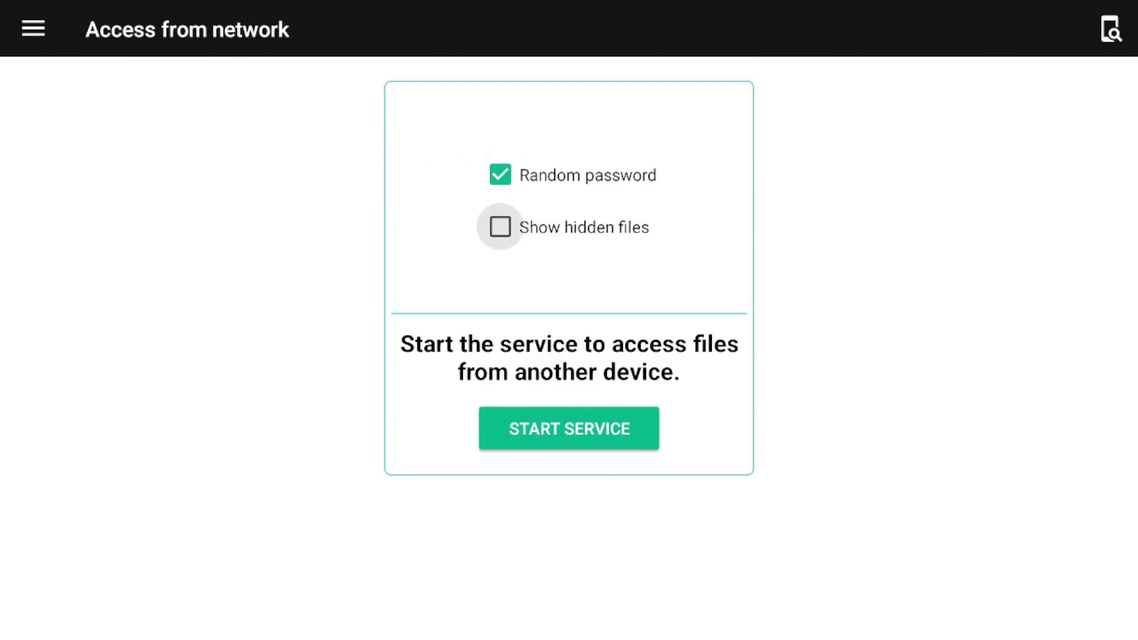
pyautogui.press('Return')
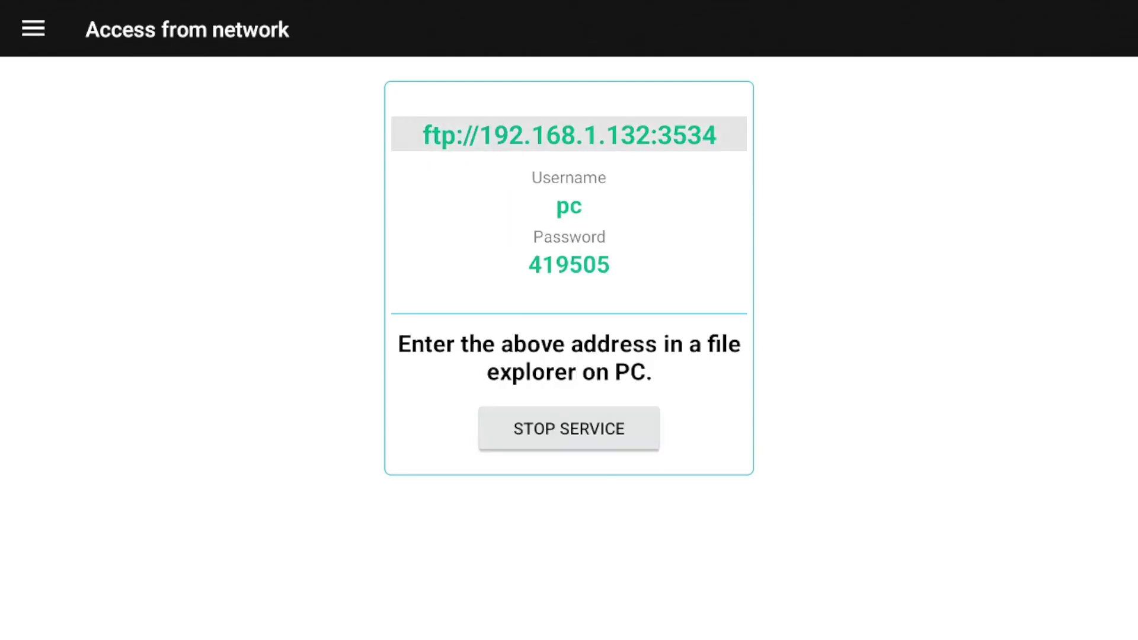
pyautogui.press('Down')
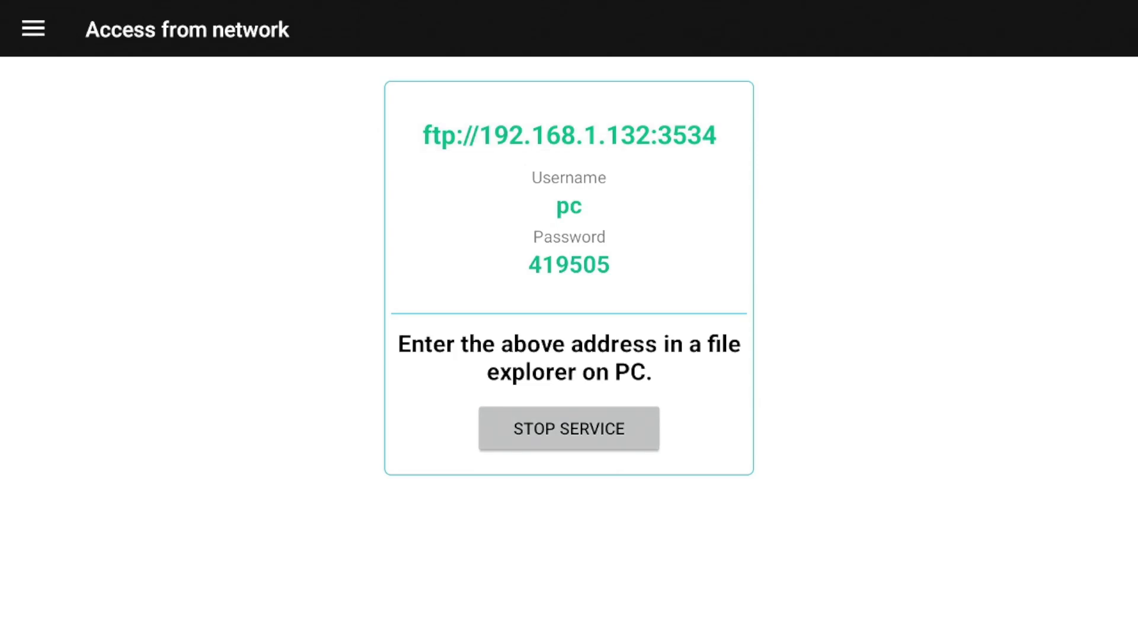
pyautogui.press('Return')
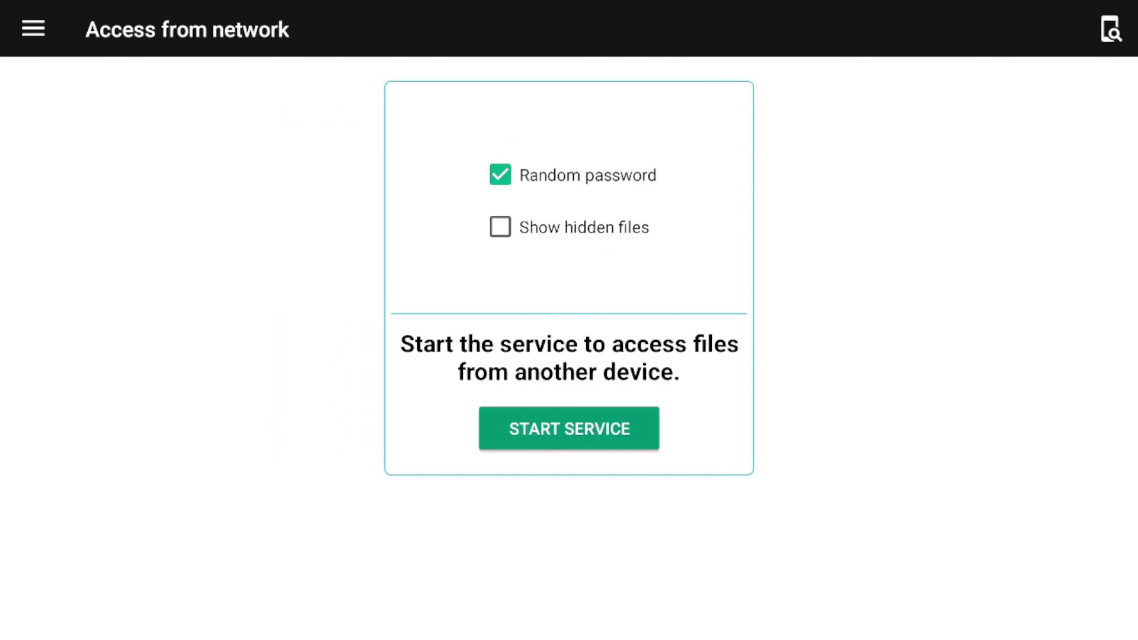
# Restart the FTP service at ftp://192.168.1.132:3534 with a freshly generated password
pyautogui.press('Return')
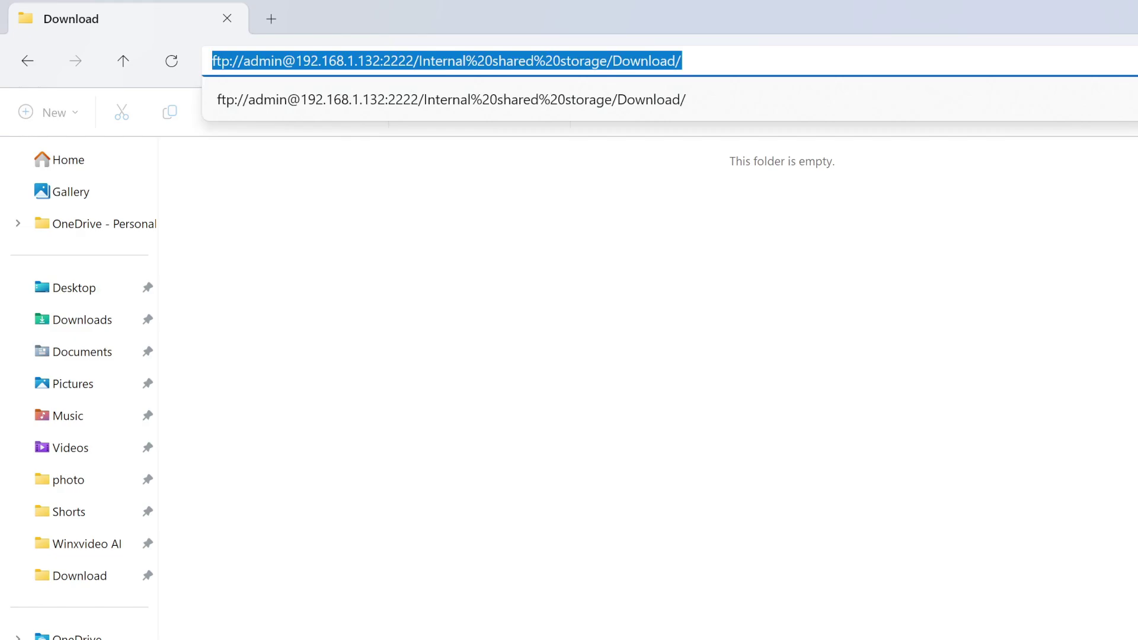
# Replace the Explorer address with ftp://192.168.1.132:3534, fixing a mistyped digit along the way
pyautogui.press('BackSpace')
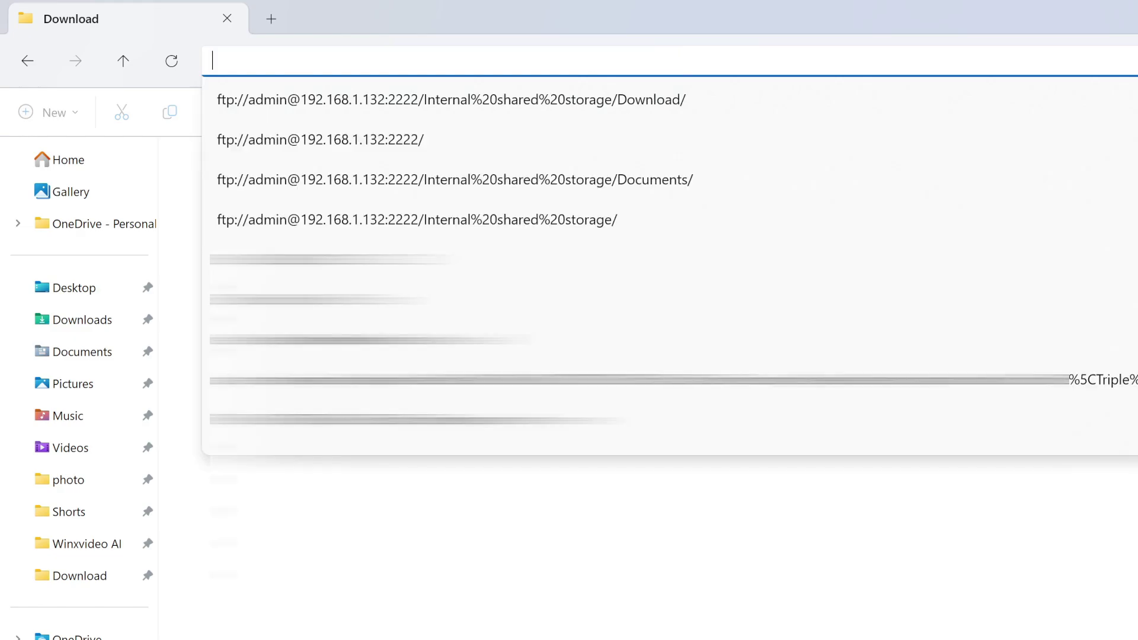
pyautogui.write('ftp:')
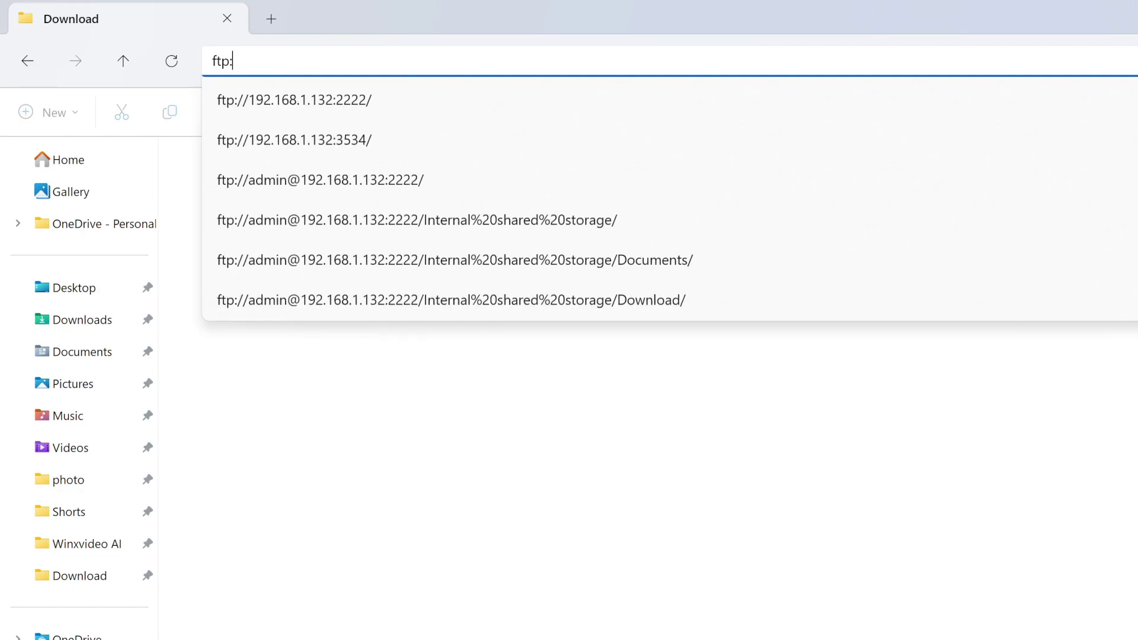
pyautogui.write('//')
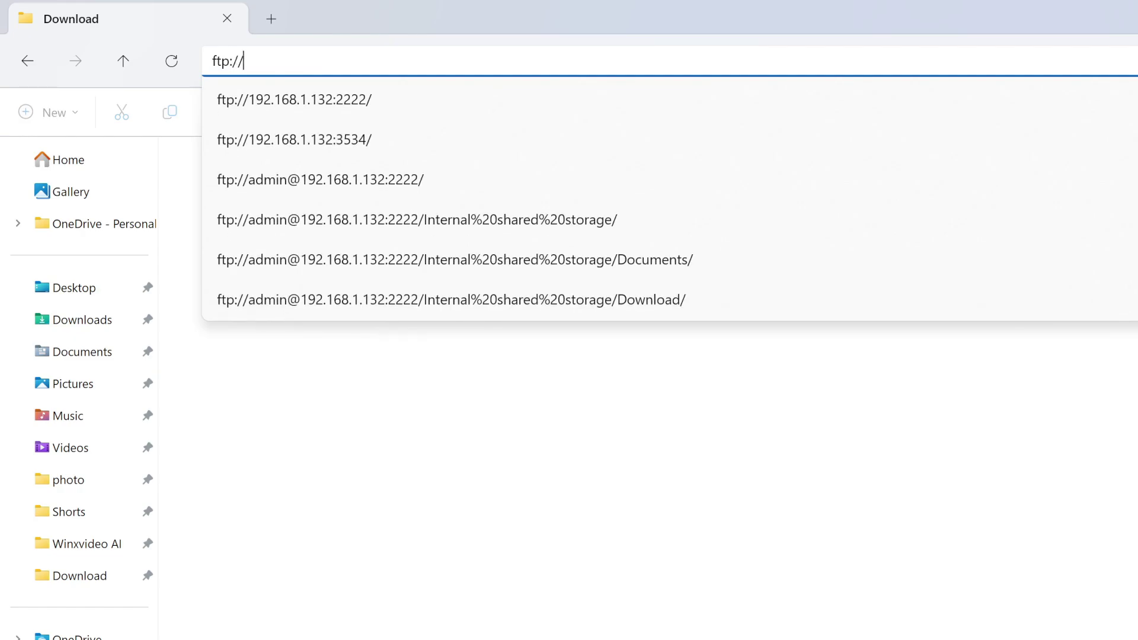
pyautogui.write('1982')
pyautogui.press('BackSpace')
pyautogui.press('BackSpace')
pyautogui.write('2.168.1.132:3534')
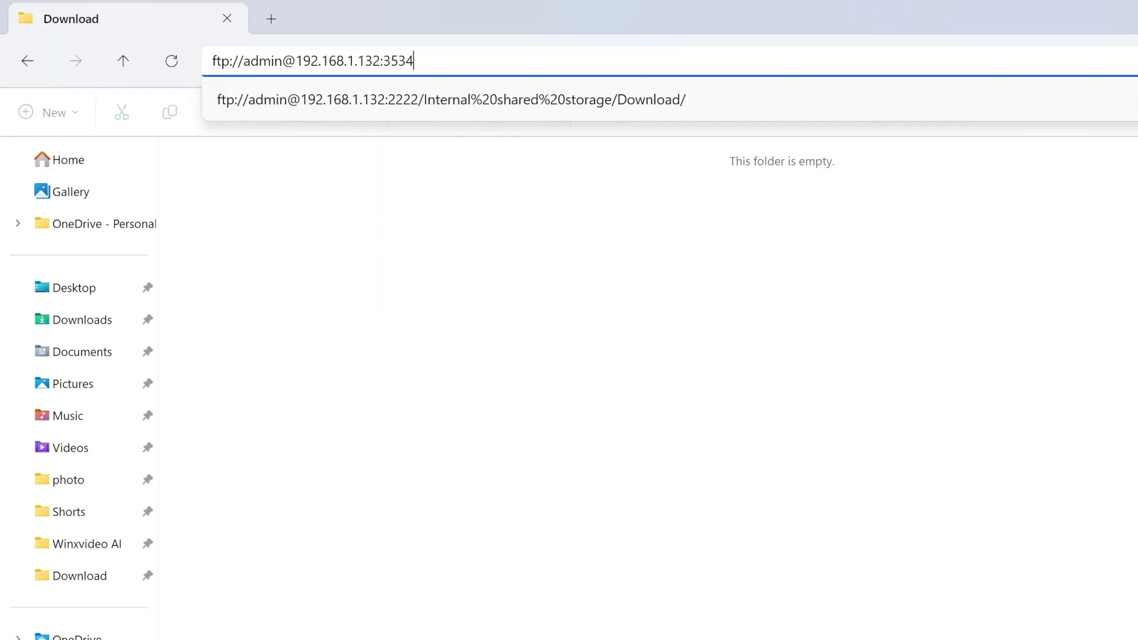
# Log on to the TV's FTP server at 192.168.1.132 with the user name and password
pyautogui.press('Return')
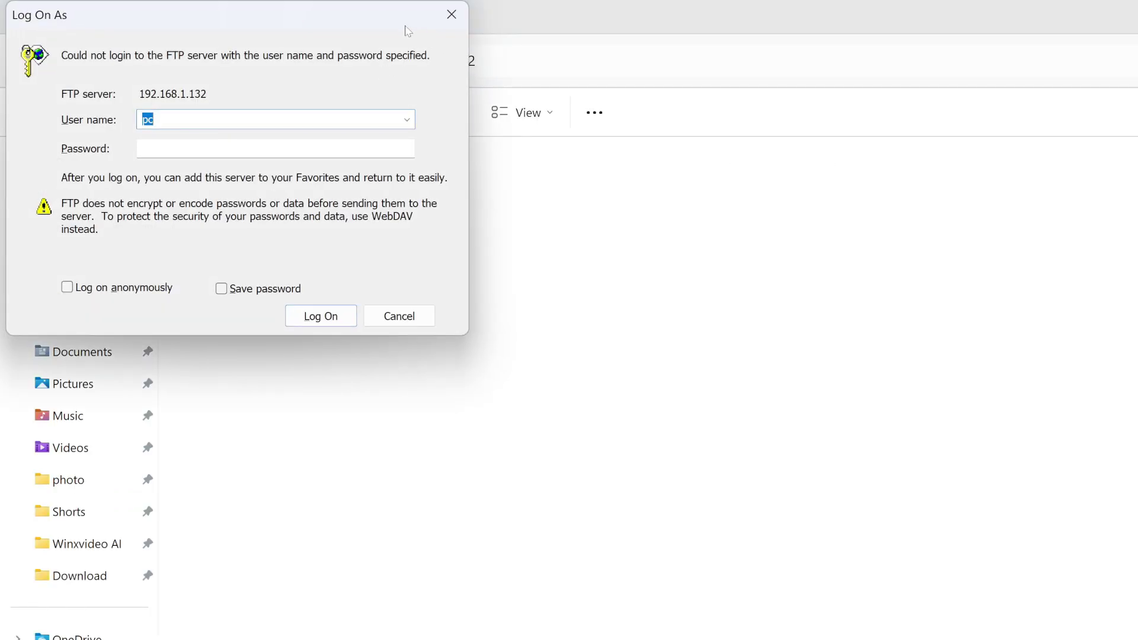
pyautogui.moveTo(338, 18); pyautogui.dragTo(962, 224)
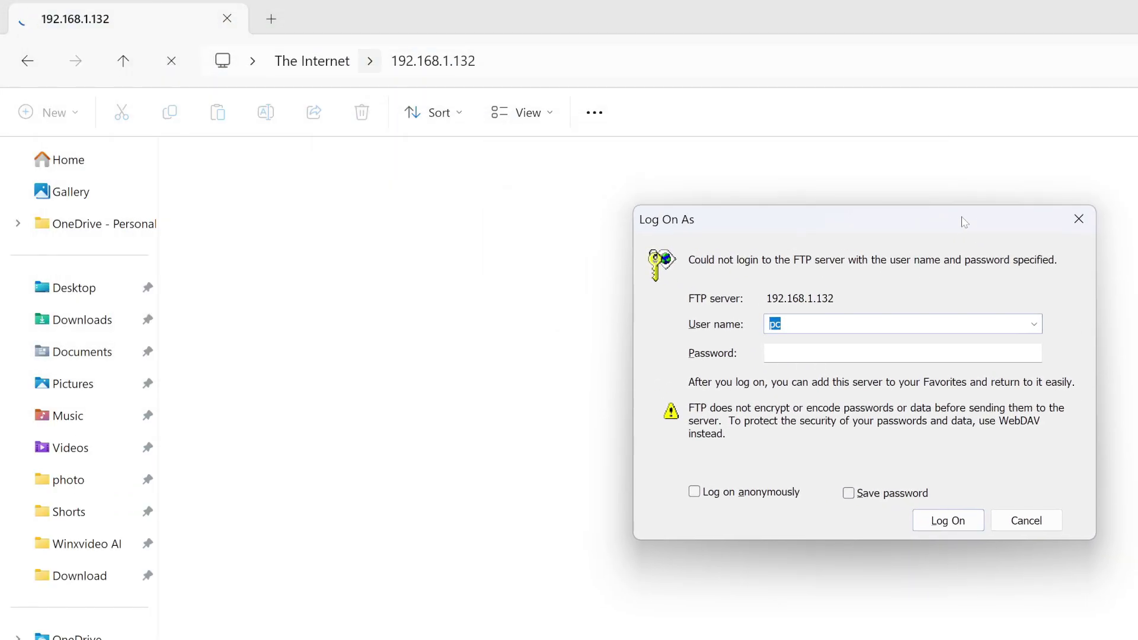
pyautogui.click(813, 323)
pyautogui.doubleClick(775, 324)
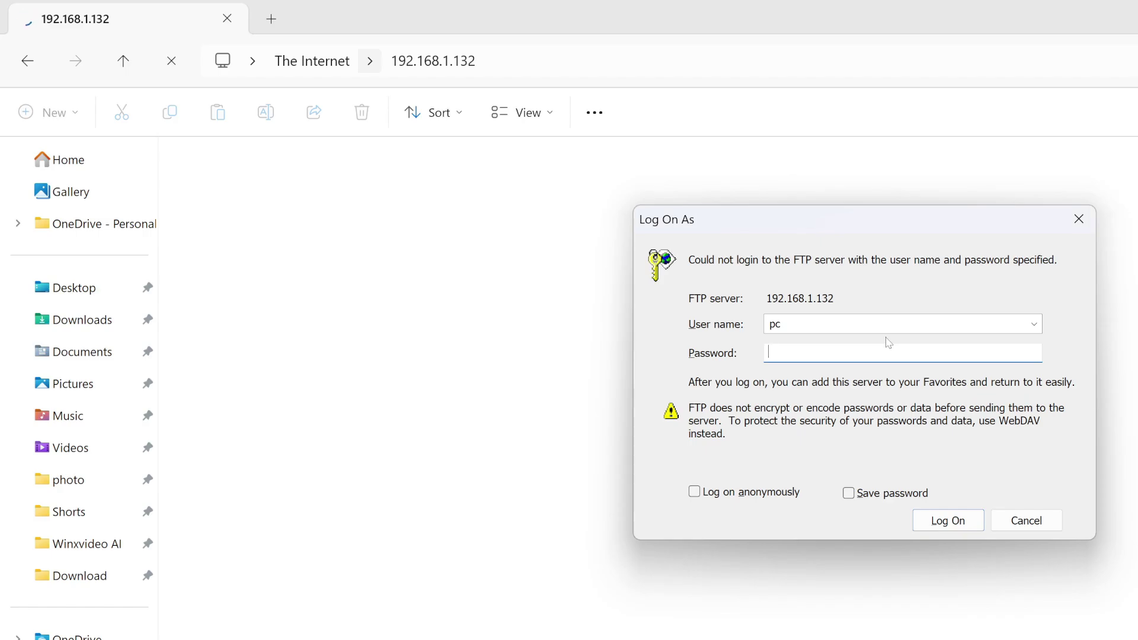
pyautogui.write('123456')
pyautogui.click(948, 523)
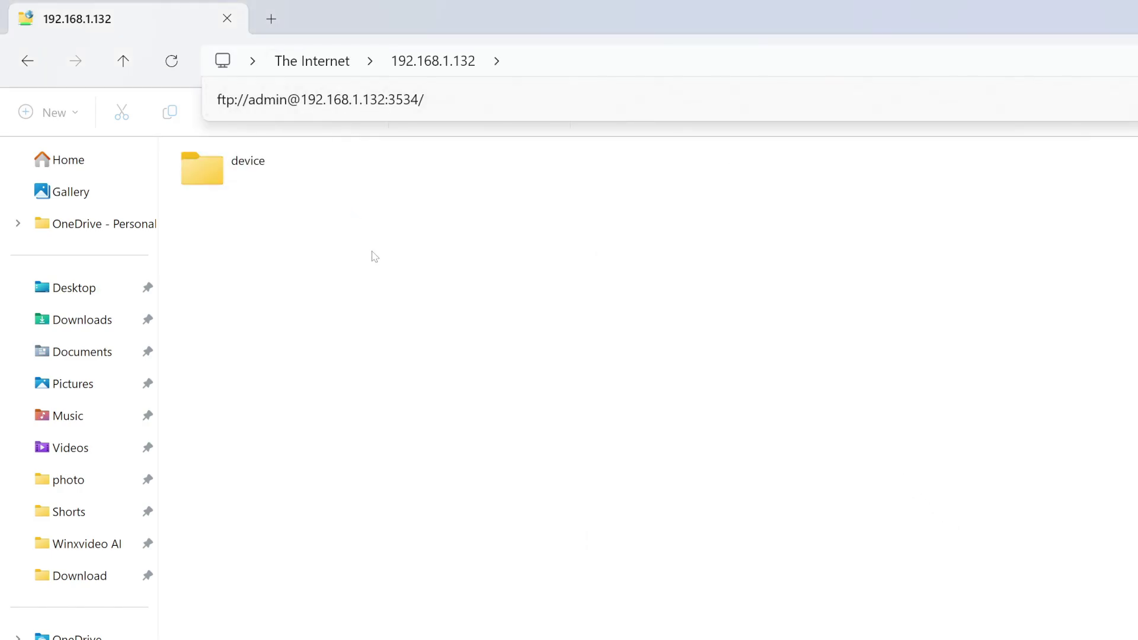
# Open the device's Download folder, refresh it, and enter the new test folder
pyautogui.doubleClick(238, 180)
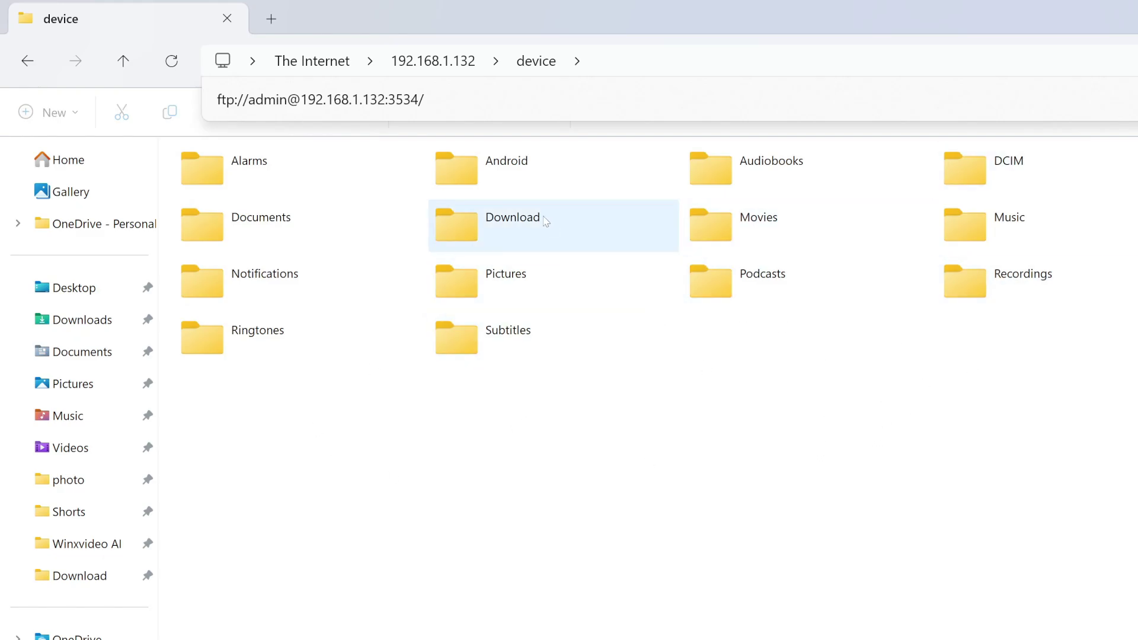
pyautogui.doubleClick(514, 224)
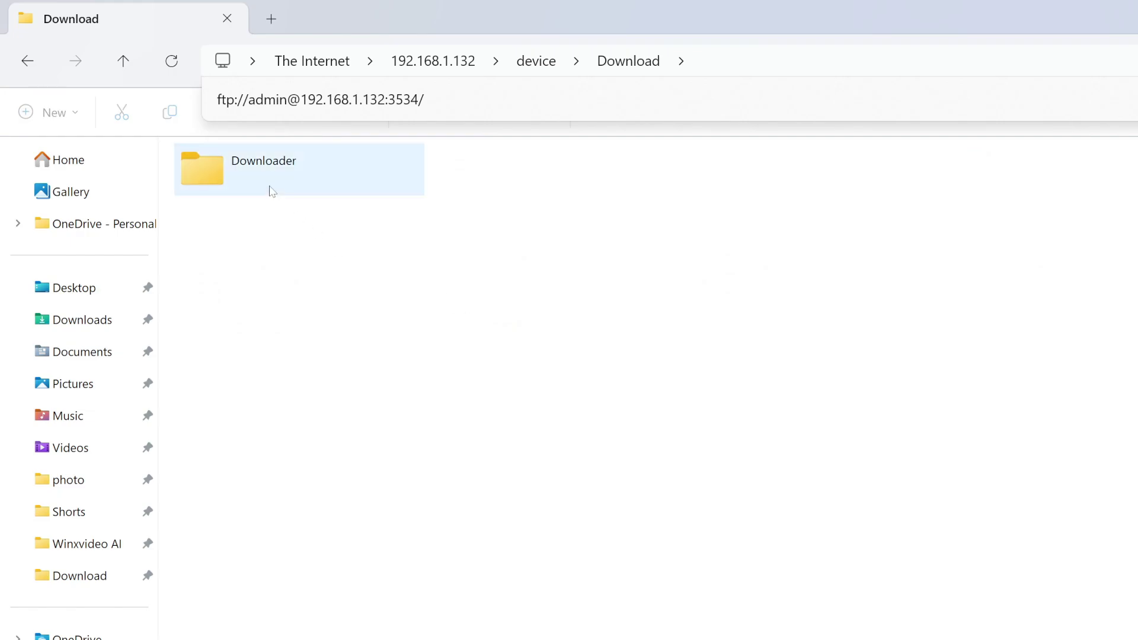
pyautogui.click(167, 65)
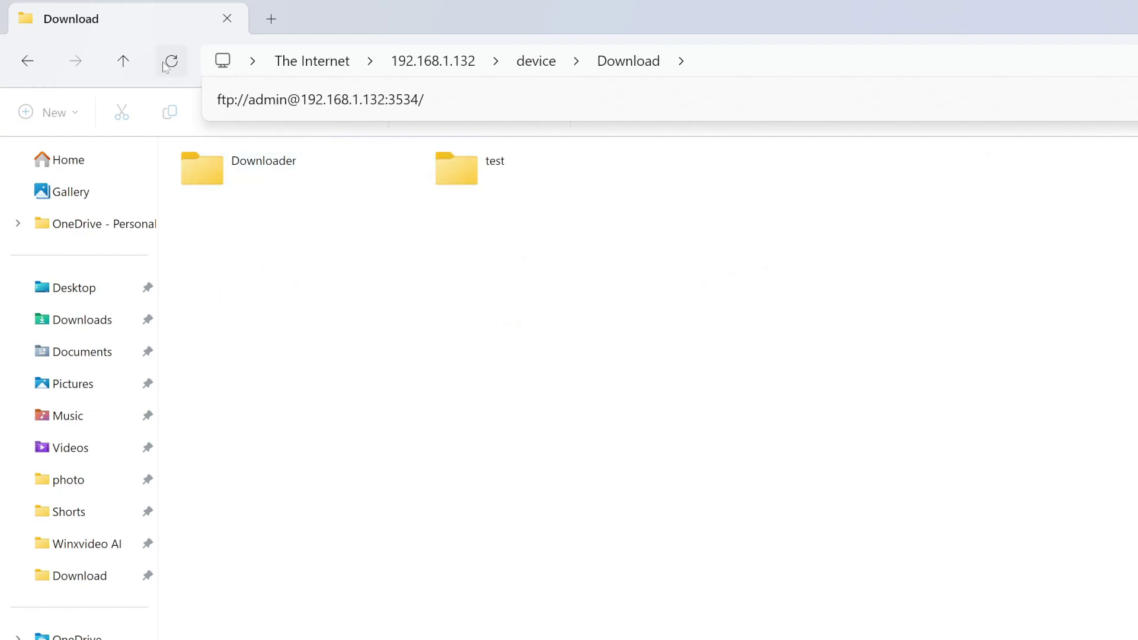
pyautogui.doubleClick(481, 173)
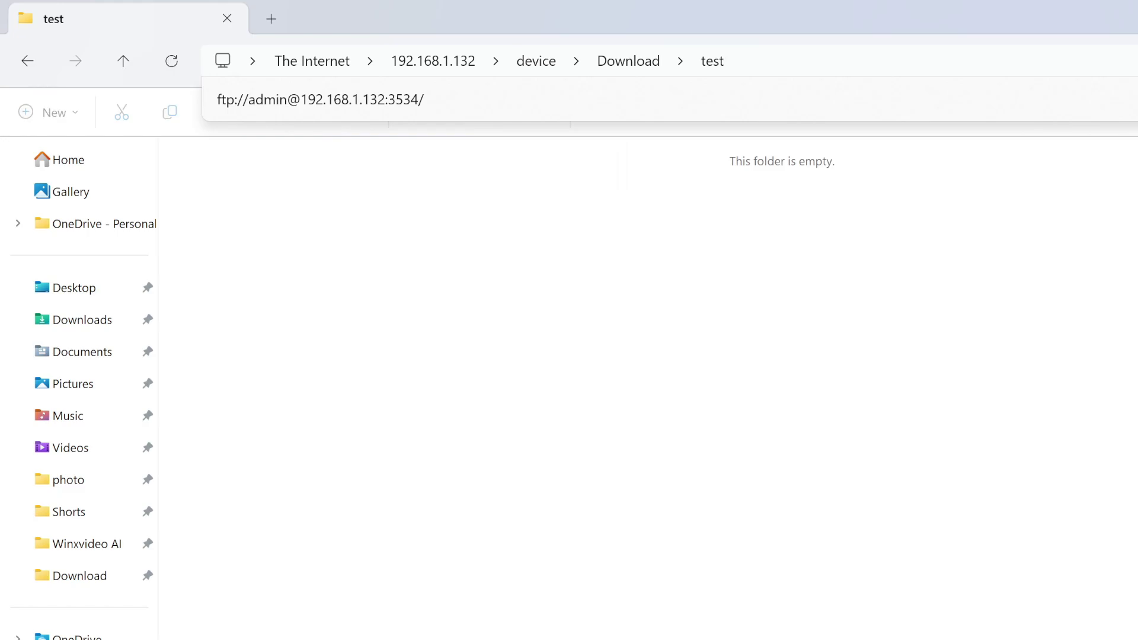
# Snap the FTP window to the left half and the TEST (G:) window to the right
pyautogui.press('super+Left')
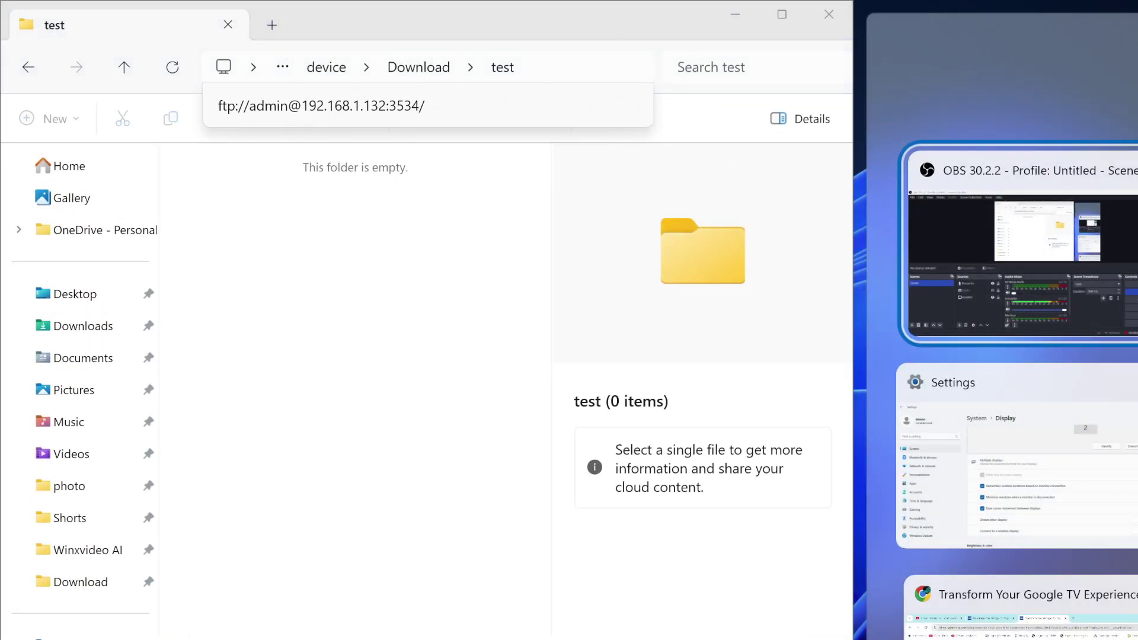
pyautogui.press('Down')
pyautogui.press('Down')
pyautogui.press('Down')
pyautogui.press('Return')
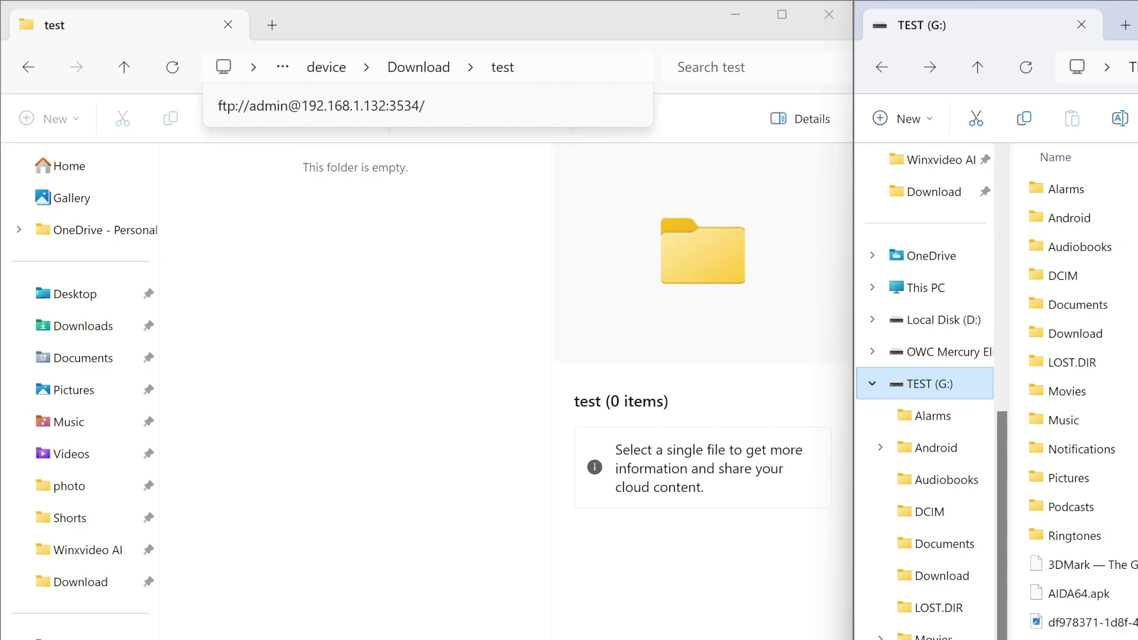
pyautogui.hscroll(1, 1074, 628)
pyautogui.hscroll(-1, 1074, 629)
# Copy AIDA64.apk, the 3DMark APK, DJI_0003.MP4 and a fourth file into the FTP test folder
pyautogui.click(1089, 596)
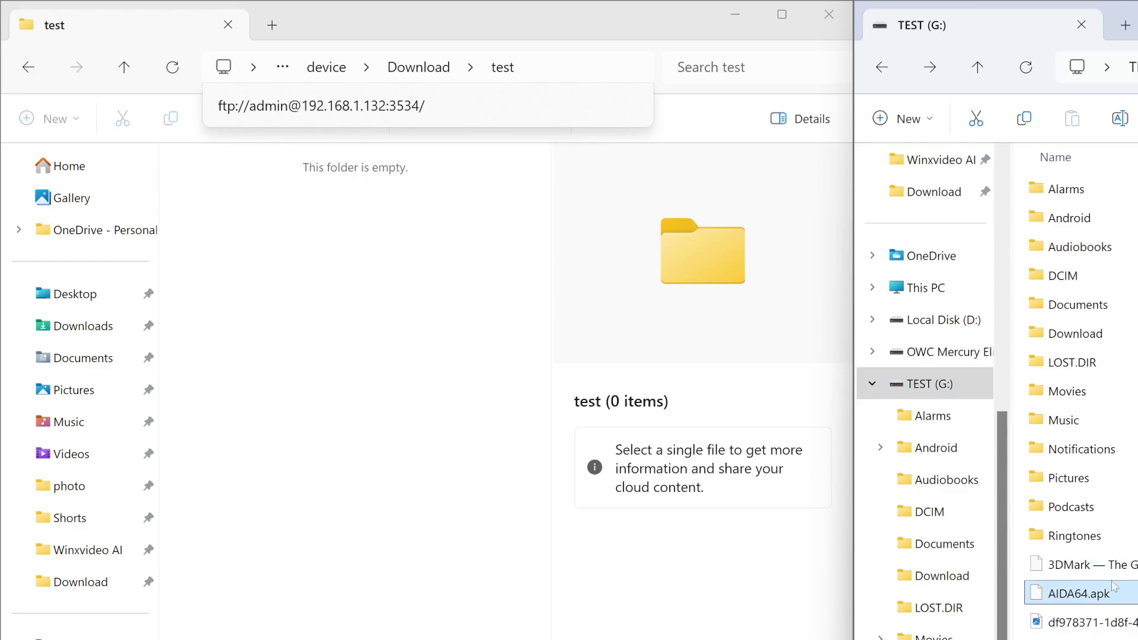
pyautogui.moveTo(1106, 599); pyautogui.dragTo(417, 365)
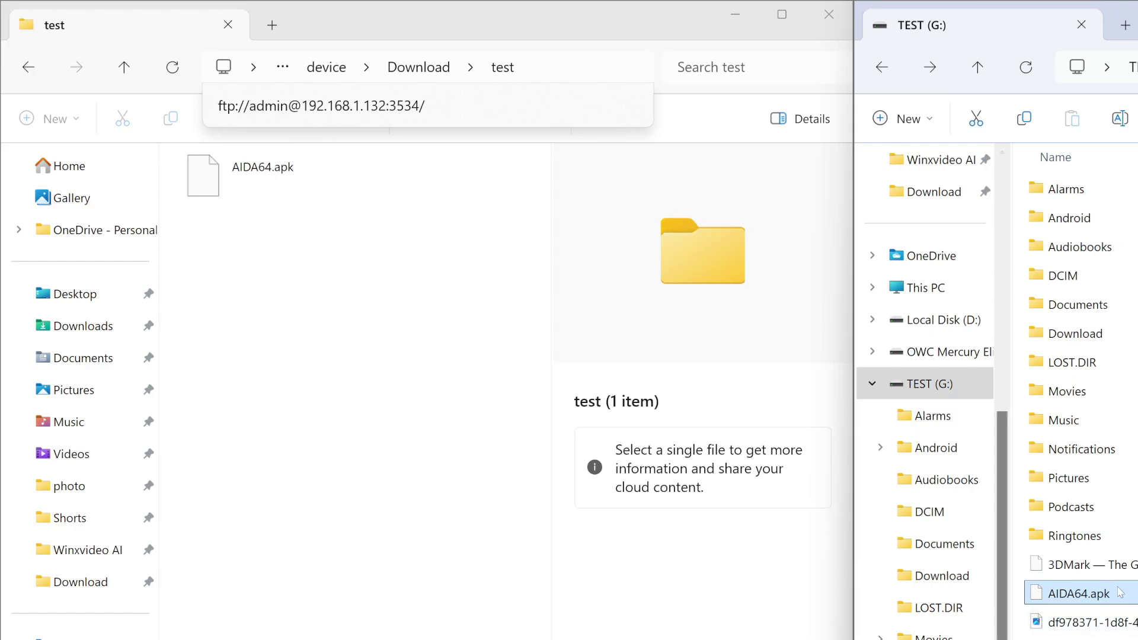
pyautogui.moveTo(1120, 569); pyautogui.dragTo(387, 381)
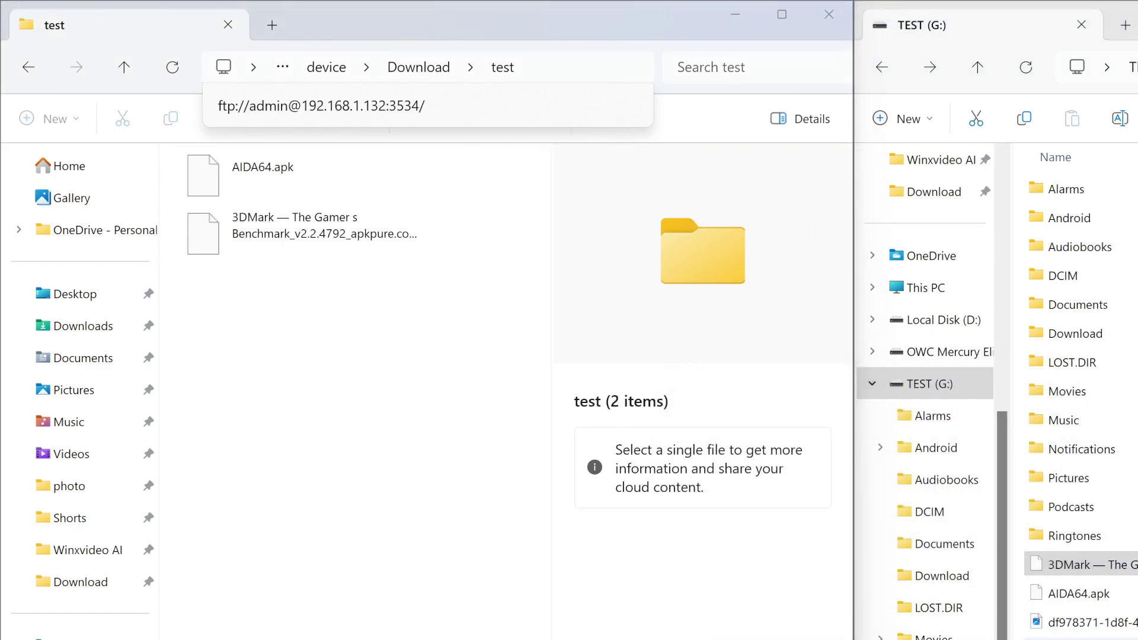
pyautogui.moveTo(1091, 622); pyautogui.dragTo(364, 552)
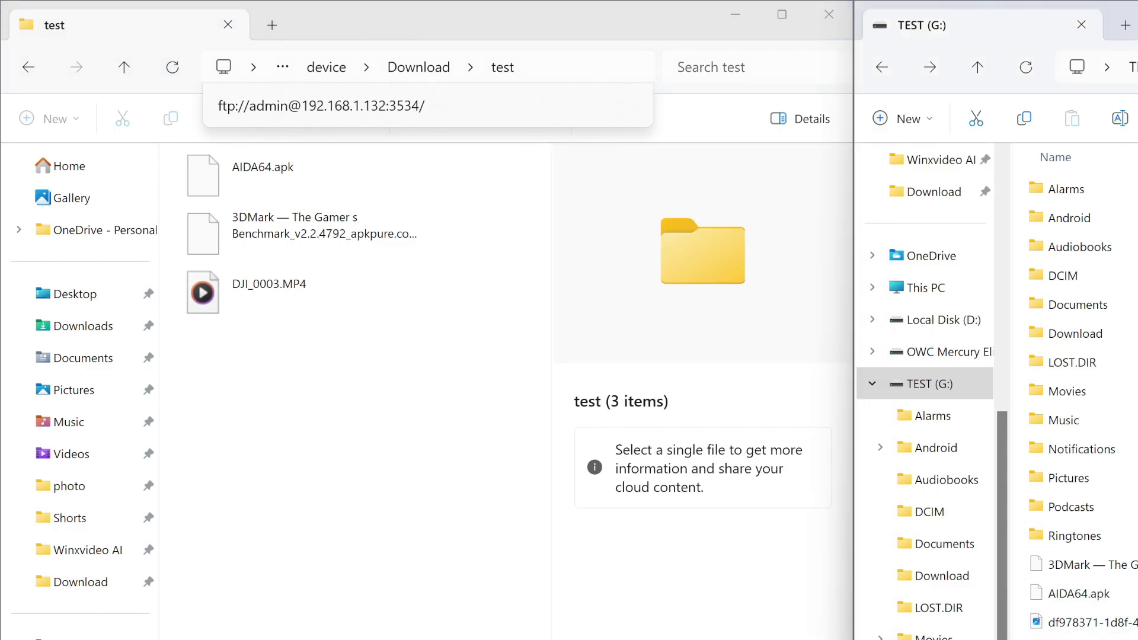
pyautogui.moveTo(314, 480); pyautogui.dragTo(314, 483)
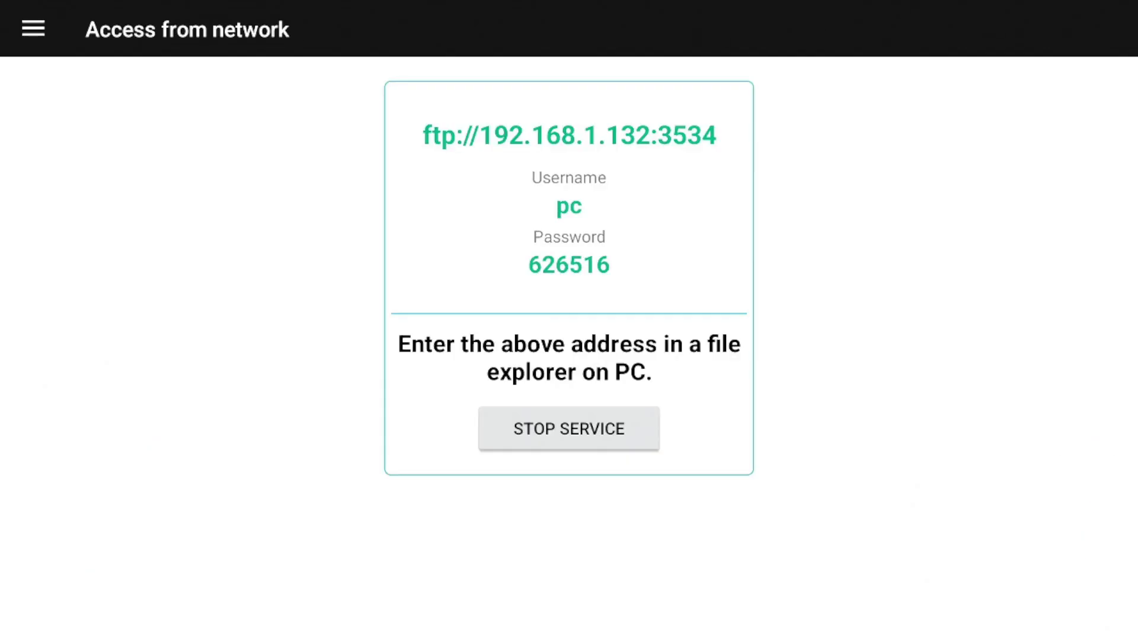
# Stop the network service and open the Downloads location from the navigation drawer
pyautogui.press('Return')
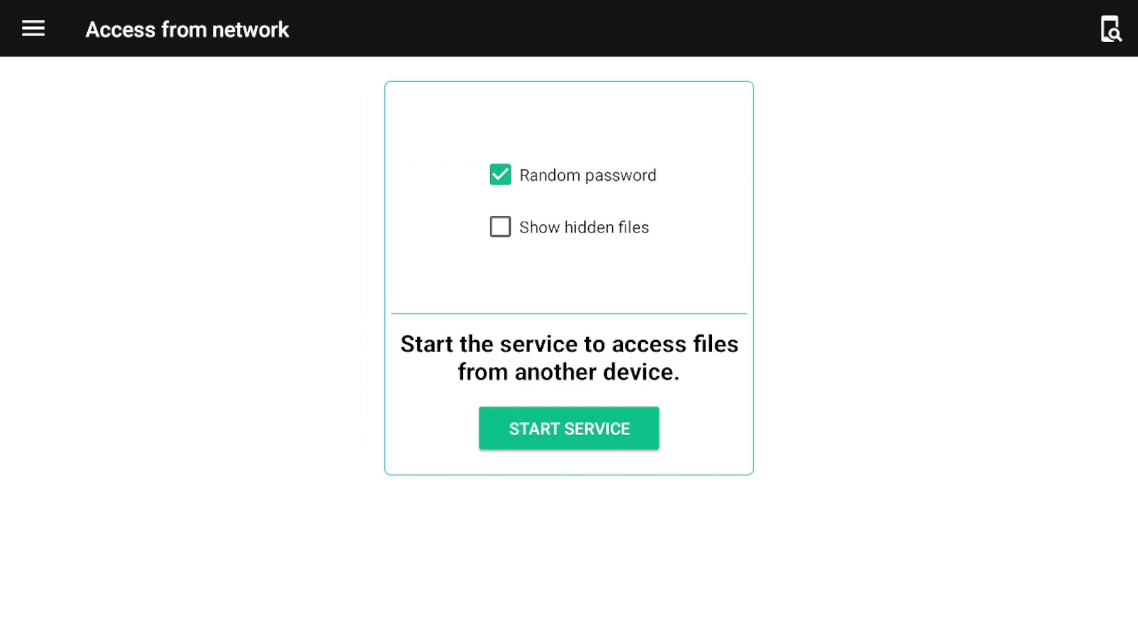
pyautogui.click(33, 29)
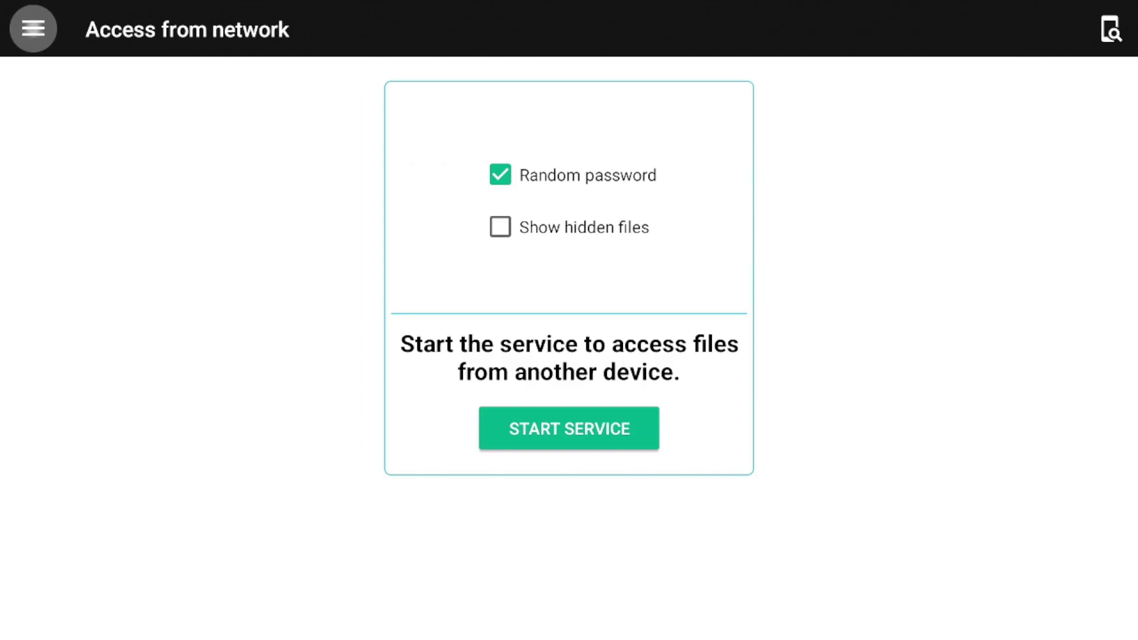
pyautogui.press('Return')
pyautogui.press('Down')
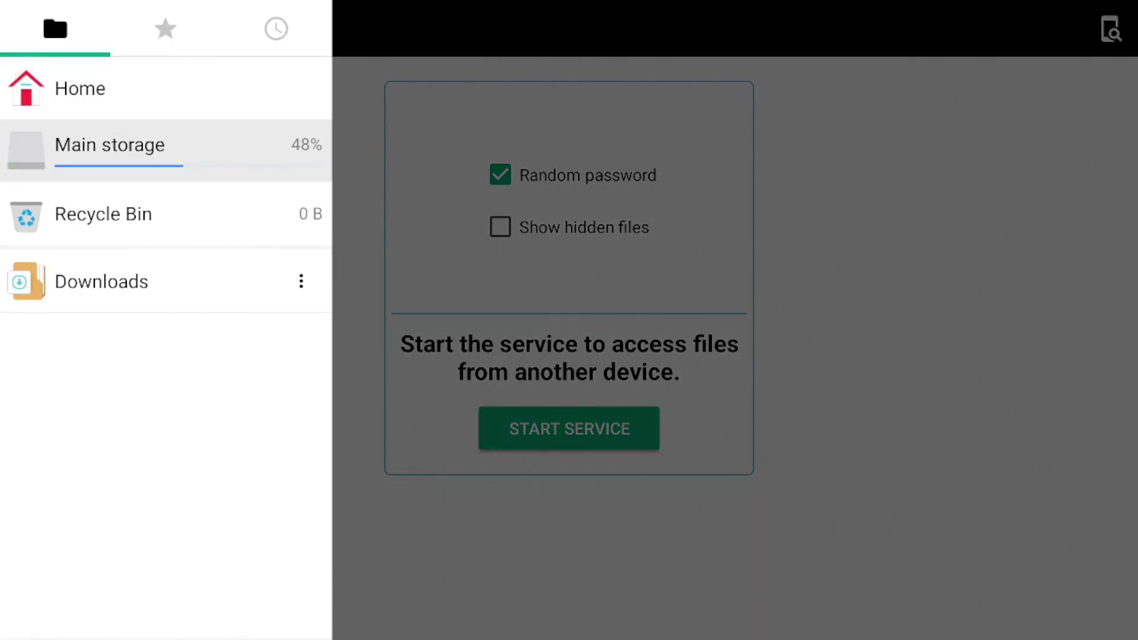
pyautogui.press('Down')
pyautogui.press('Down')
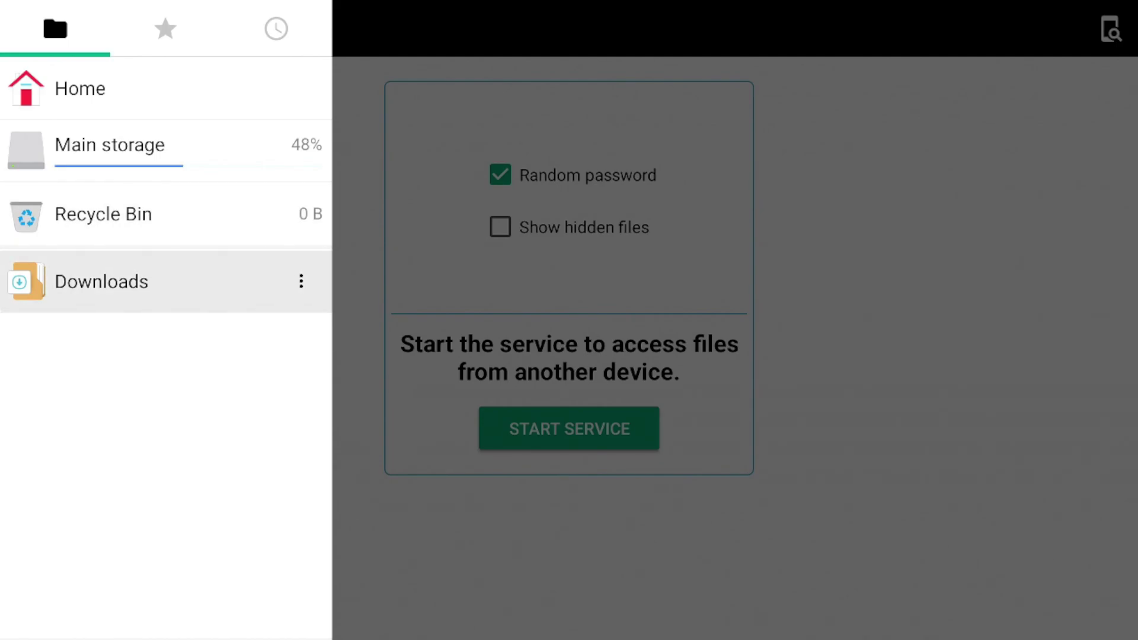
pyautogui.press('Return')
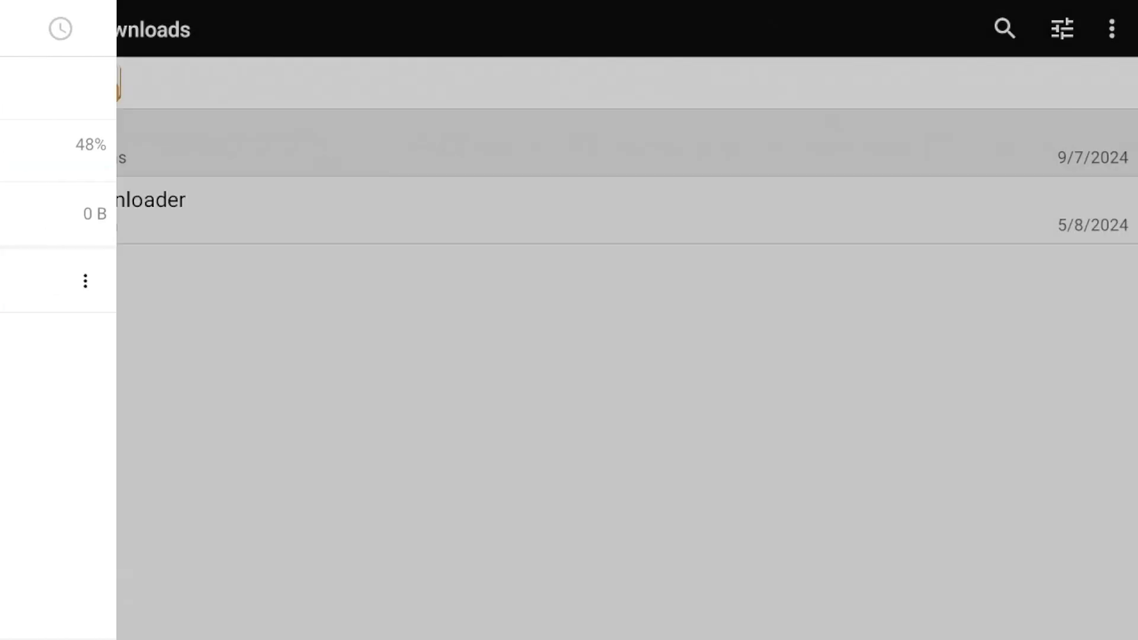
# Open the test folder, view download (1).png, and return to its file list
pyautogui.press('Down')
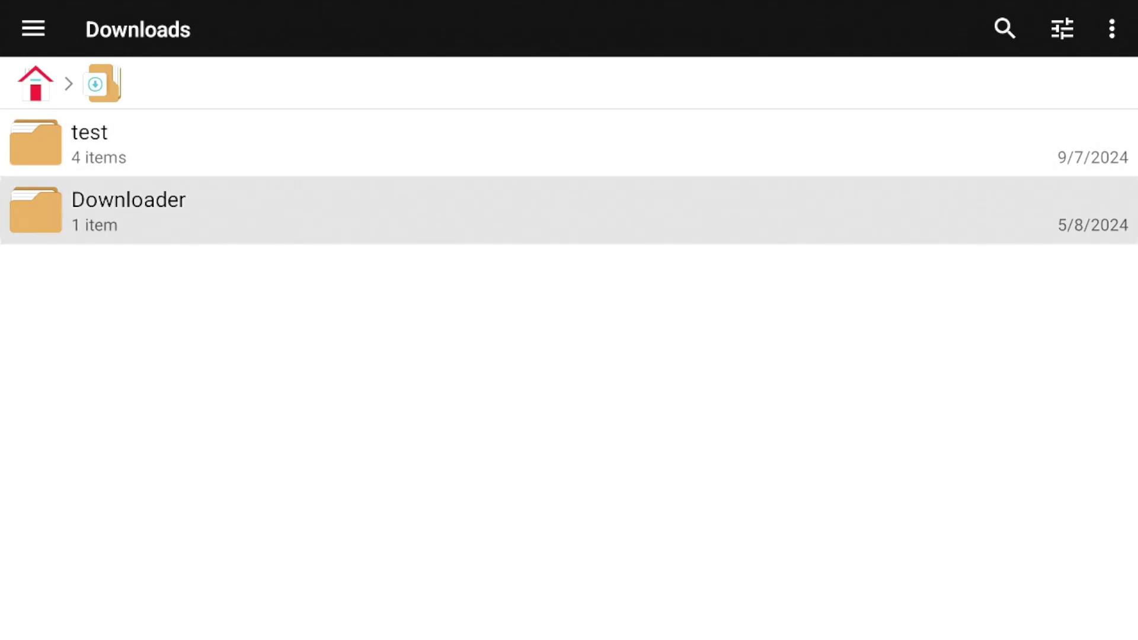
pyautogui.press('Up')
pyautogui.press('Return')
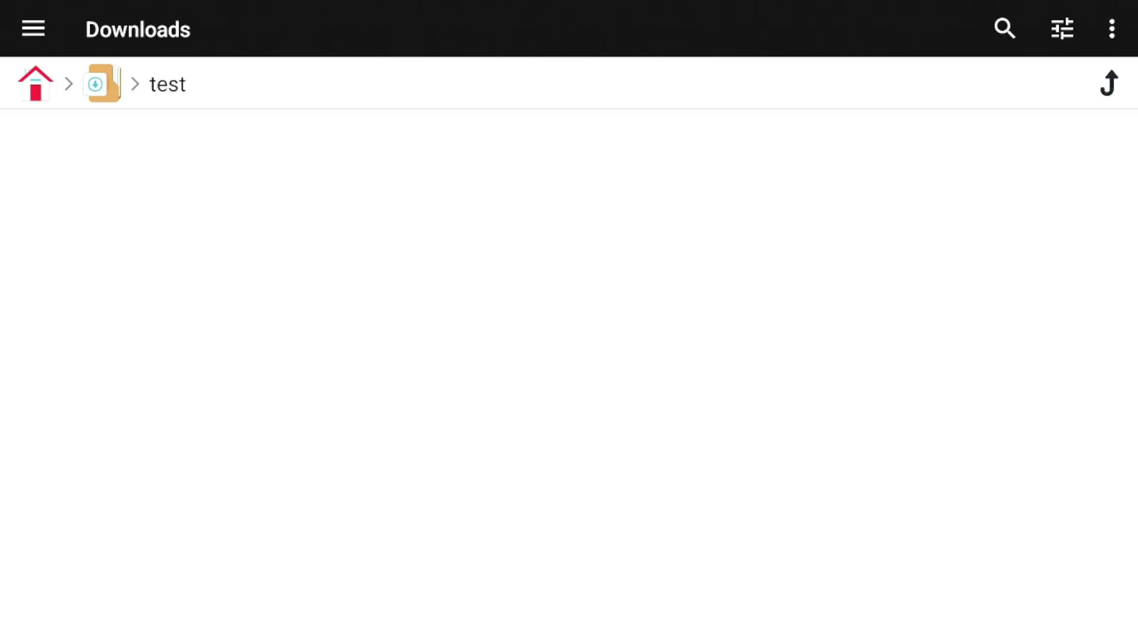
pyautogui.press('Down')
pyautogui.press('Down')
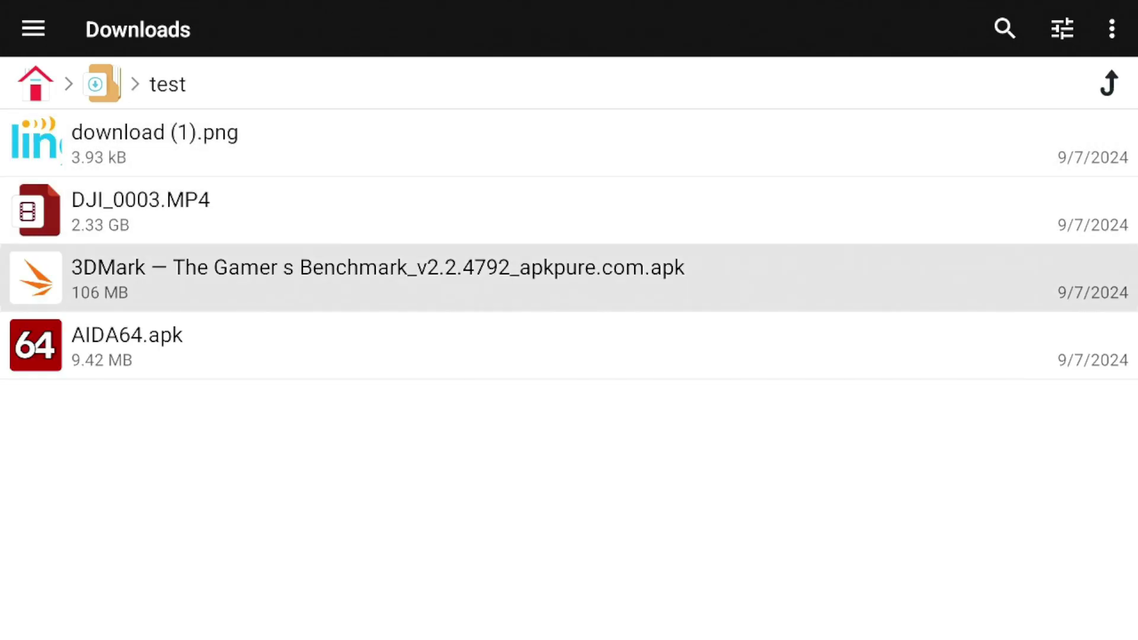
pyautogui.press('Up')
pyautogui.press('Up')
pyautogui.press('Return')
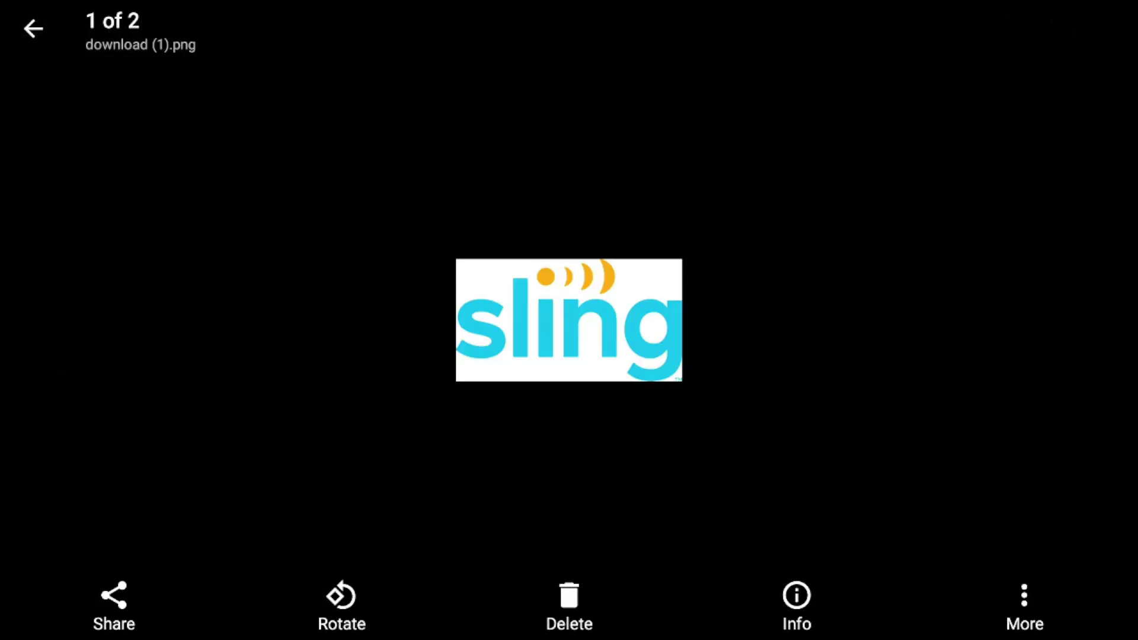
pyautogui.press('Escape')
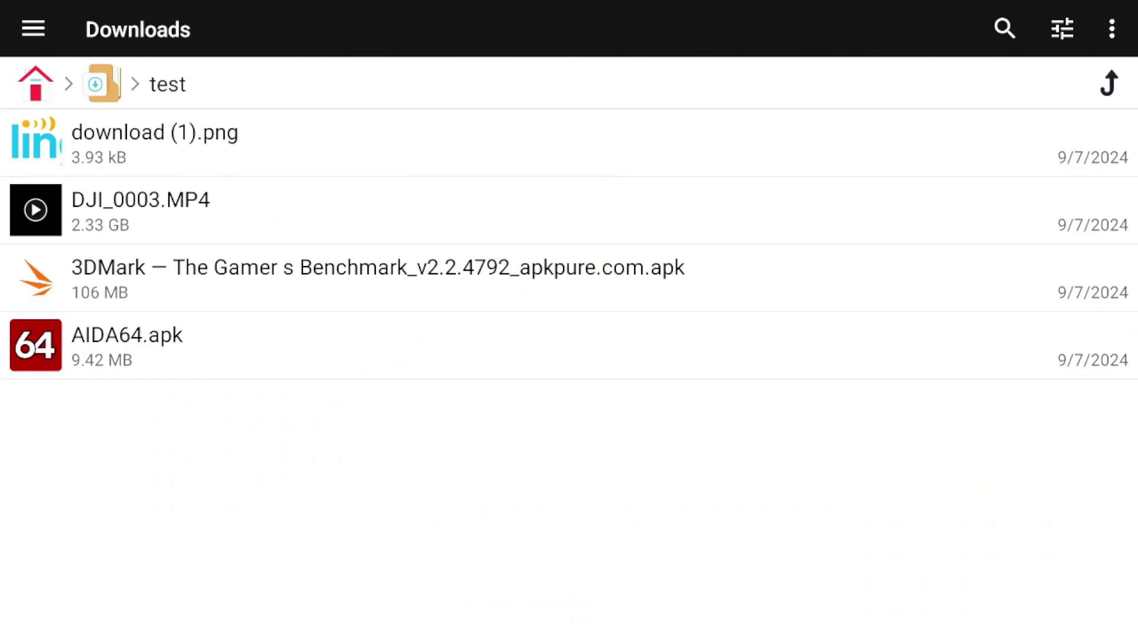
pyautogui.press('Down')
pyautogui.press('Down')
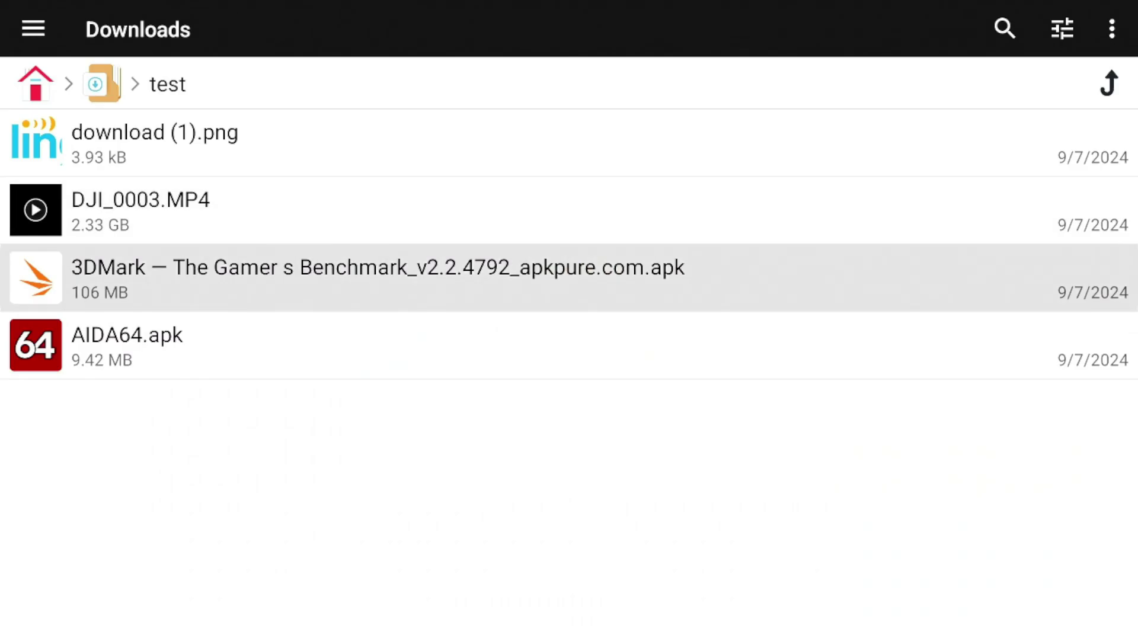
# Install the 3DMark apk as an update after allowing File Manager + to install unknown apps
pyautogui.press('Return')
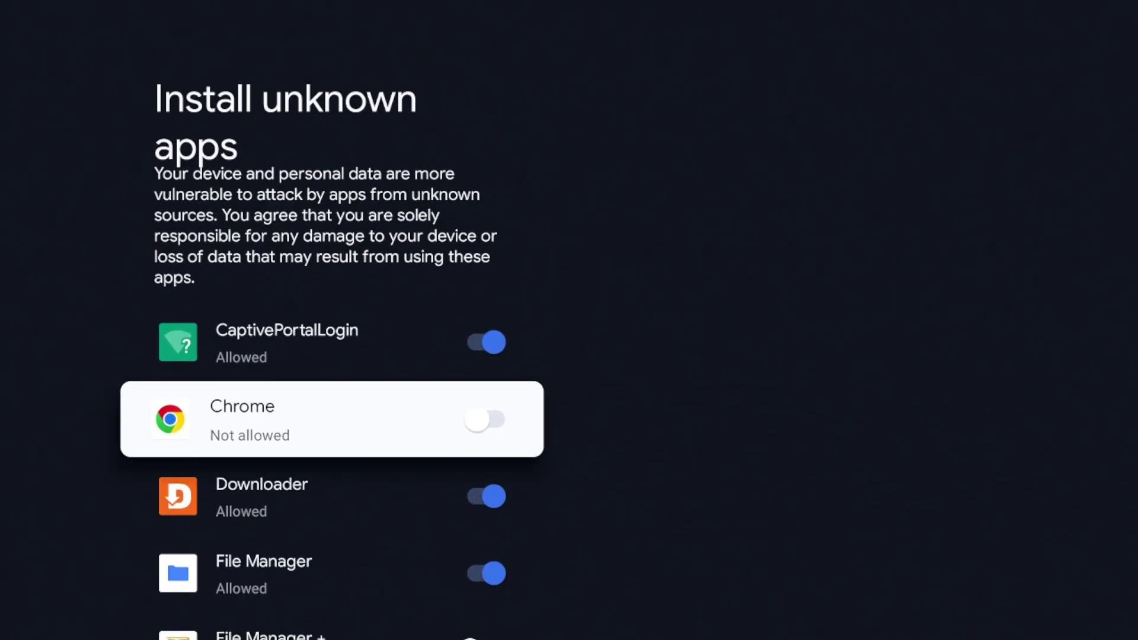
pyautogui.press('Up')
pyautogui.press('Down')
pyautogui.press('Down')
pyautogui.press('Down')
pyautogui.press('Down')
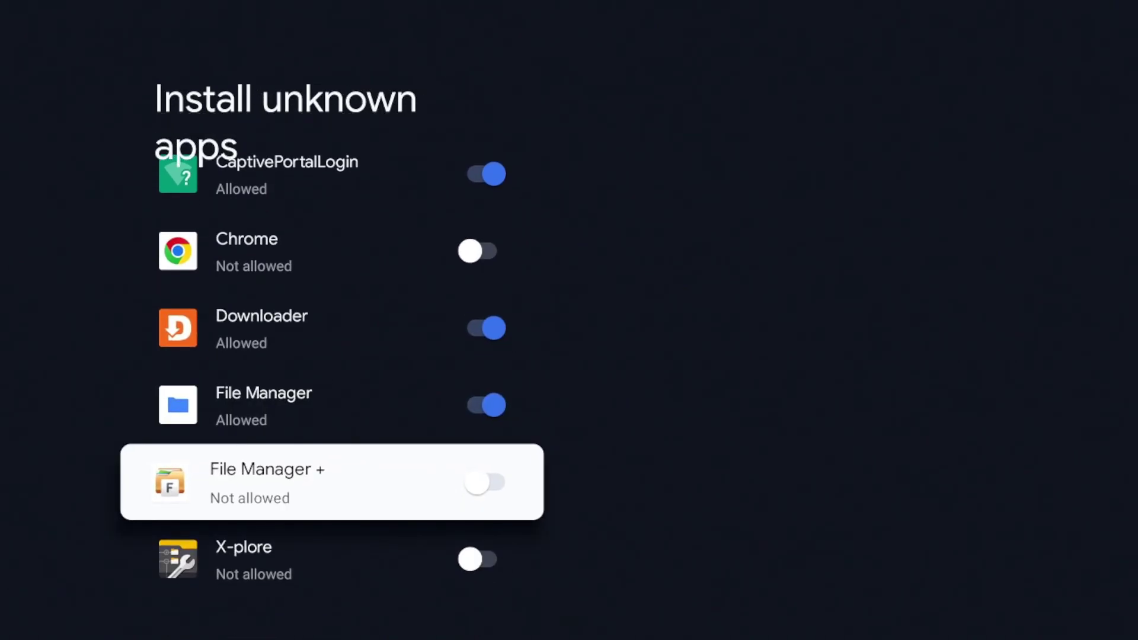
pyautogui.press('Return')
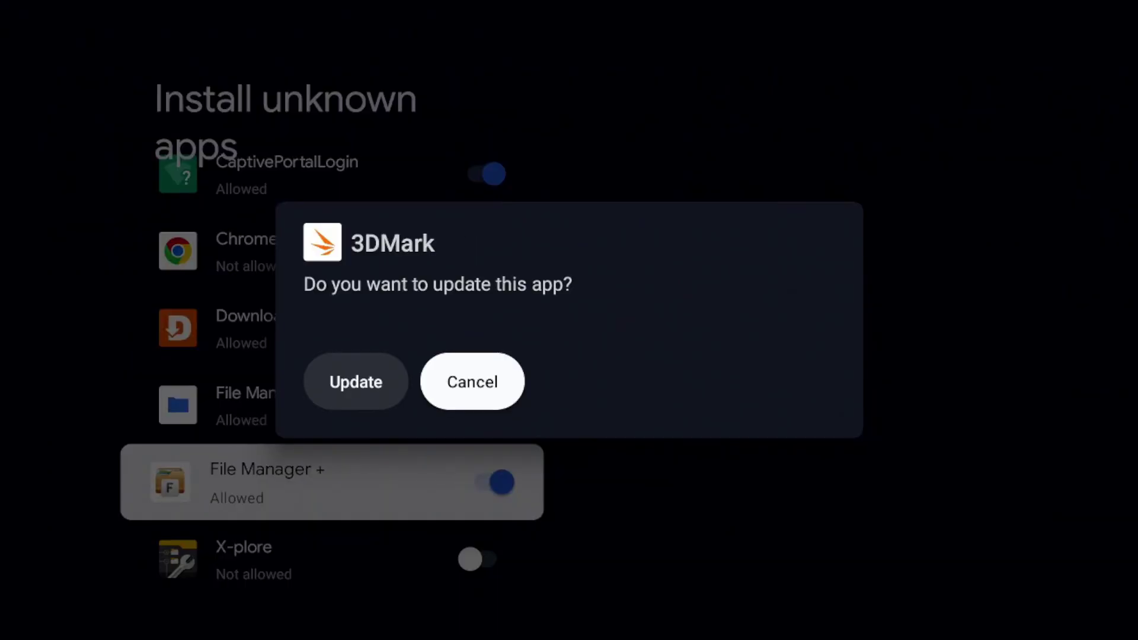
pyautogui.press('Left')
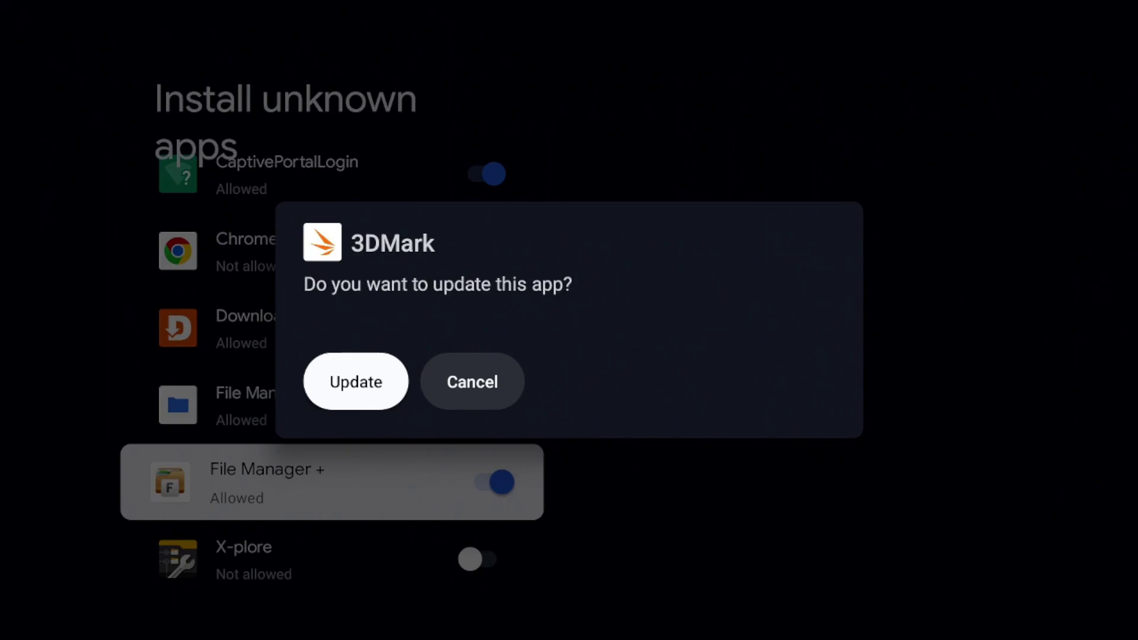
pyautogui.press('Return')
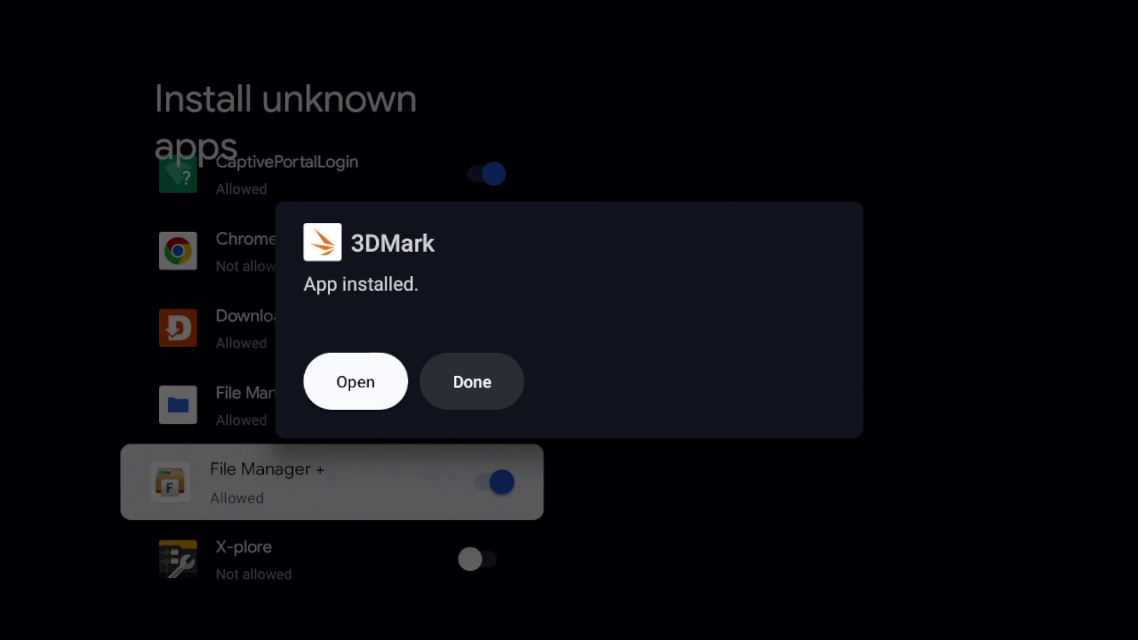
pyautogui.press('Escape')
pyautogui.press('Escape')
pyautogui.press('Escape')
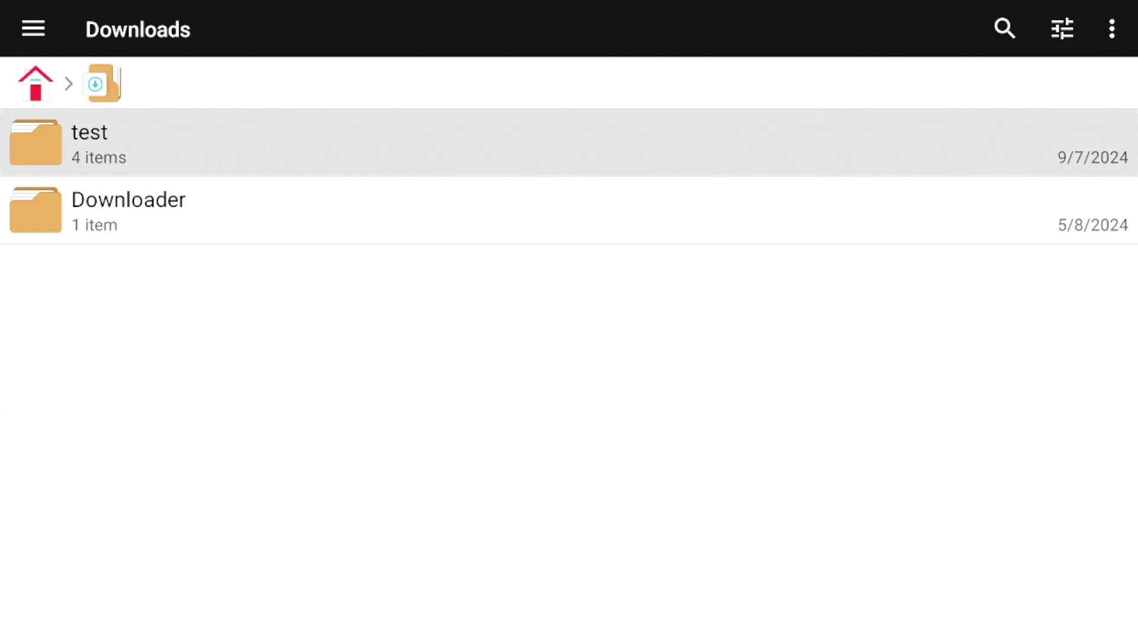
# Open the test folder and play DJI_0003.MP4 in the video player
pyautogui.press('Return')
pyautogui.press('Down')
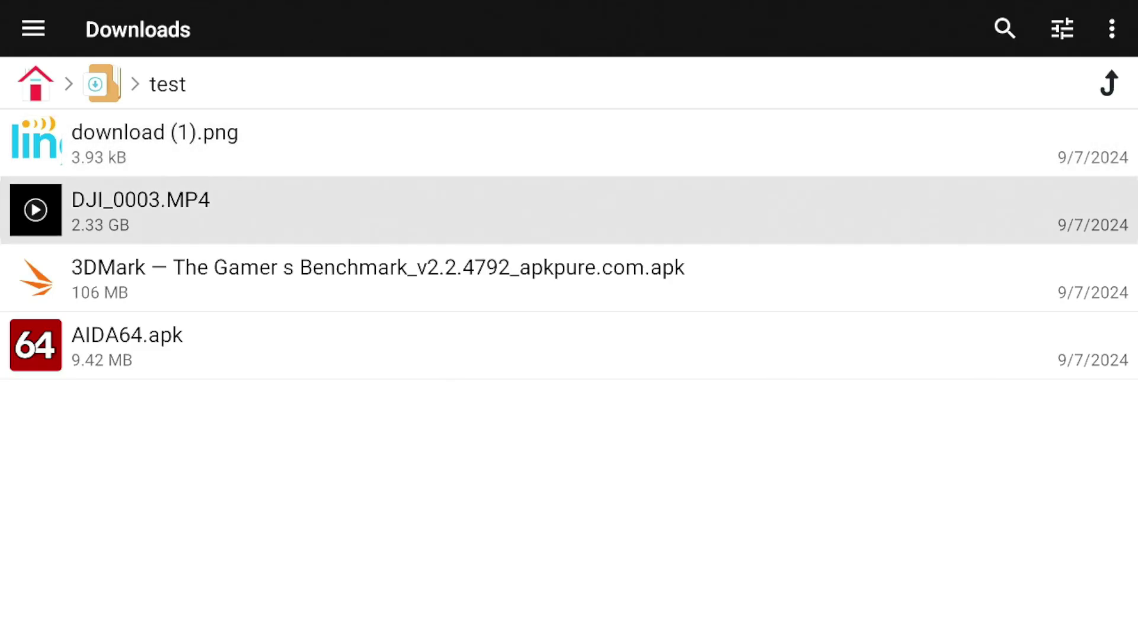
pyautogui.press('Down')
pyautogui.press('Down')
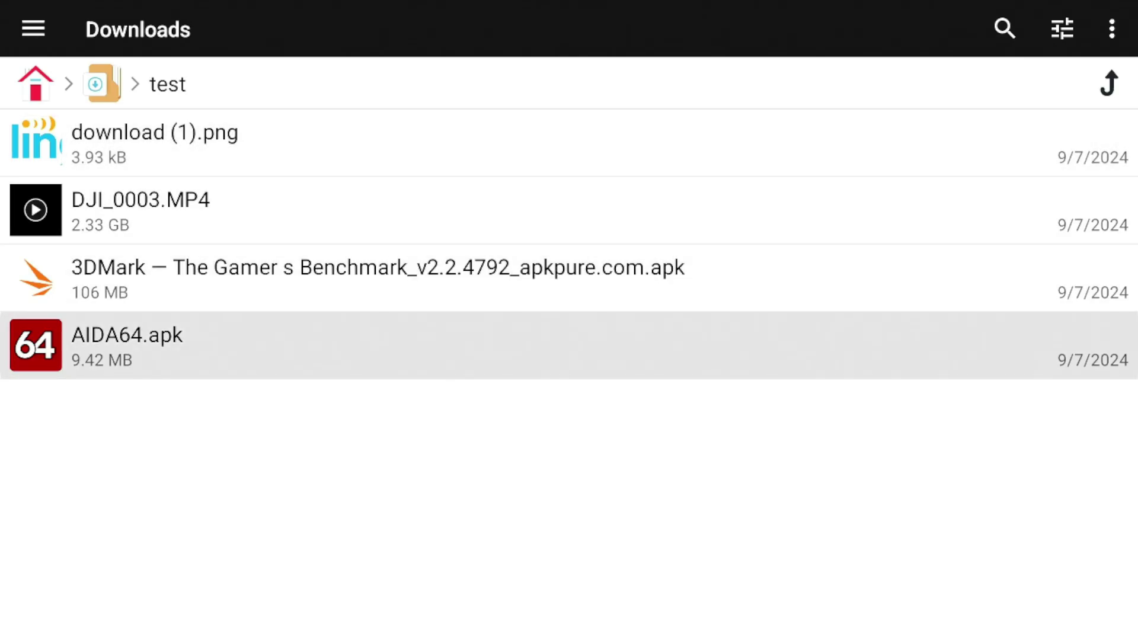
pyautogui.press('Up')
pyautogui.press('Up')
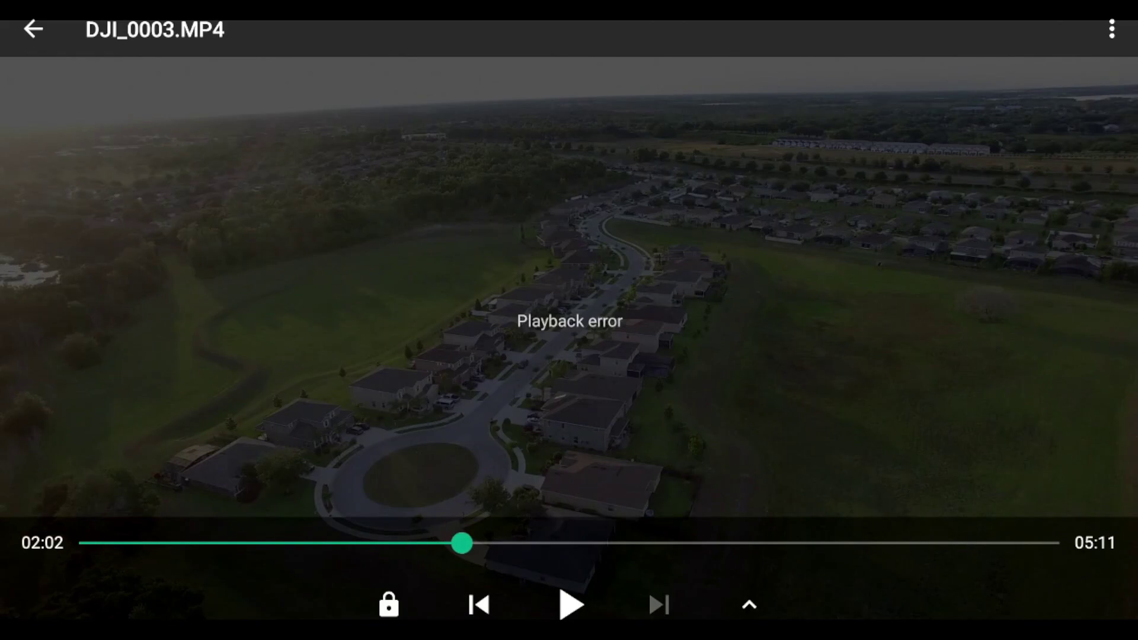
pyautogui.press('Down')
pyautogui.press('Return')
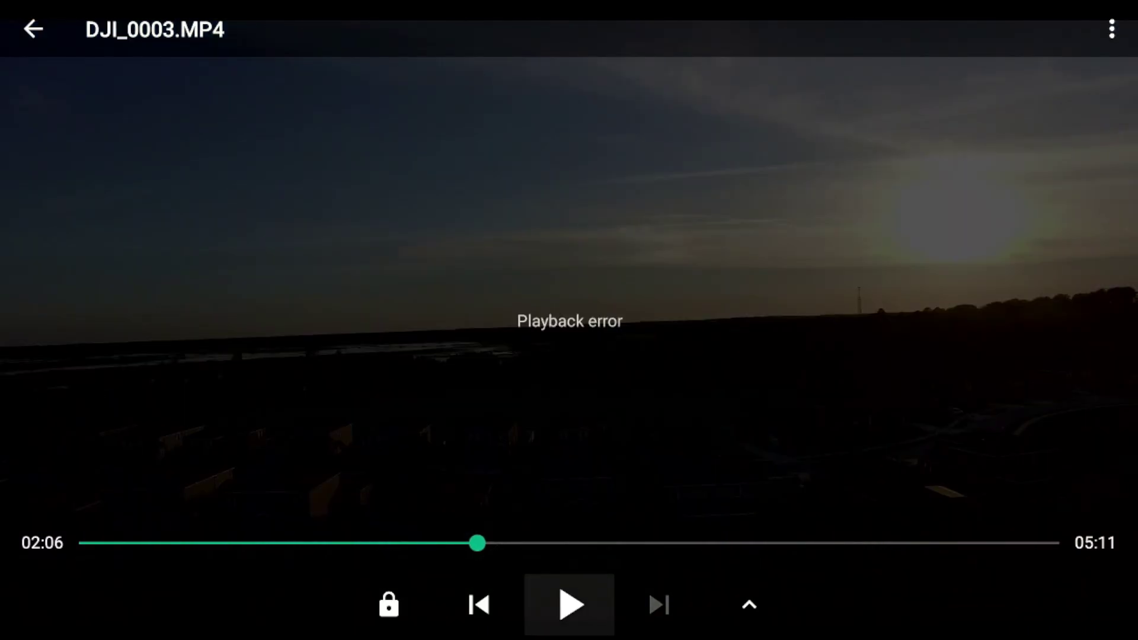
pyautogui.press('Escape')
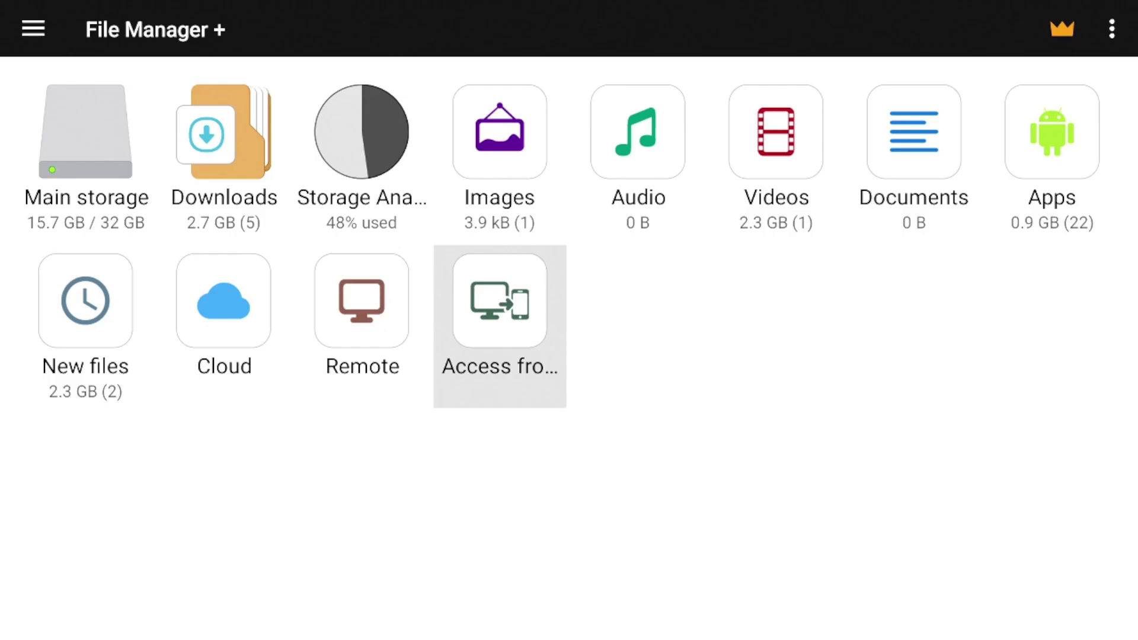
# Go back to the Downloads folder
pyautogui.press('Left')
pyautogui.press('Up')
pyautogui.press('Left')
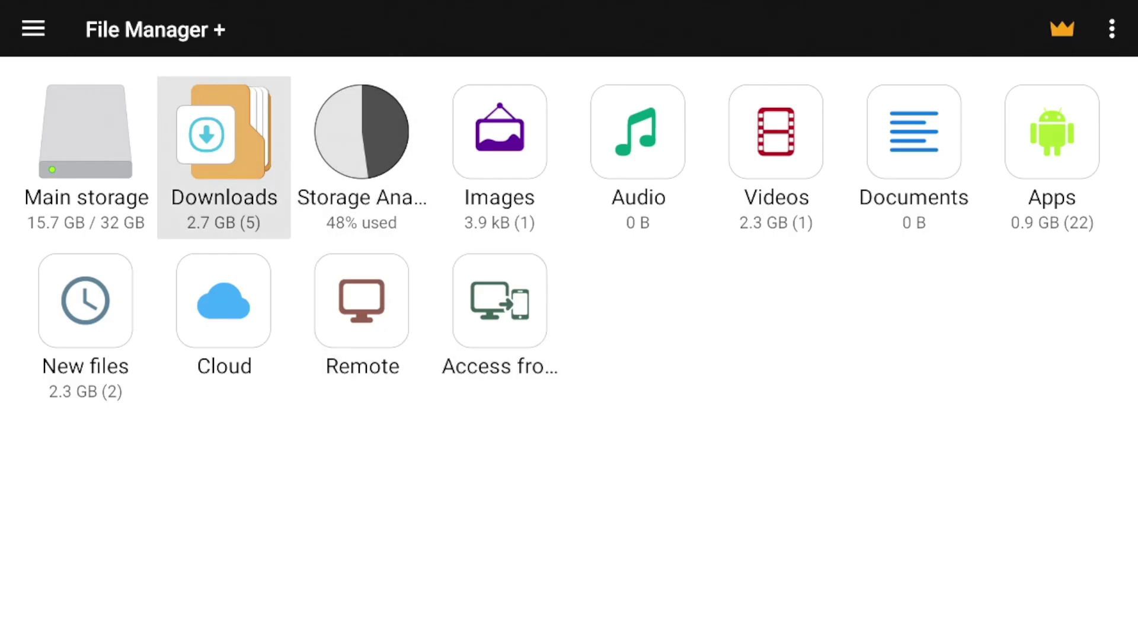
pyautogui.press('Return')
pyautogui.press('Return')
# Select DJI_0003.MP4 in the test folder and choose Move from its file actions
pyautogui.press('Down')
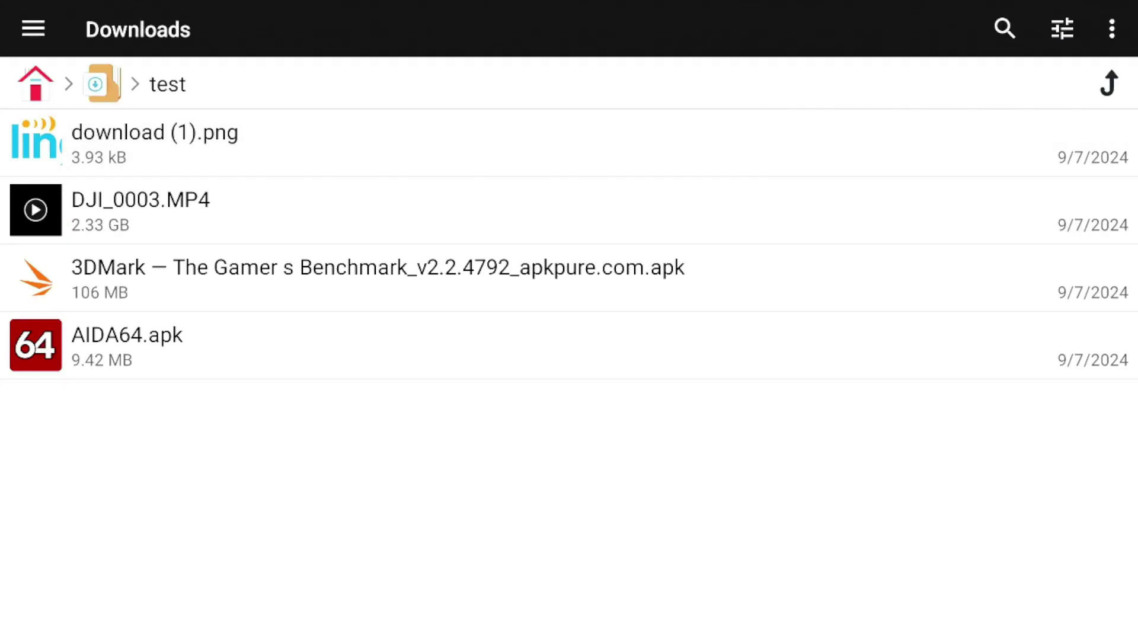
pyautogui.press('Up')
pyautogui.press('Down')
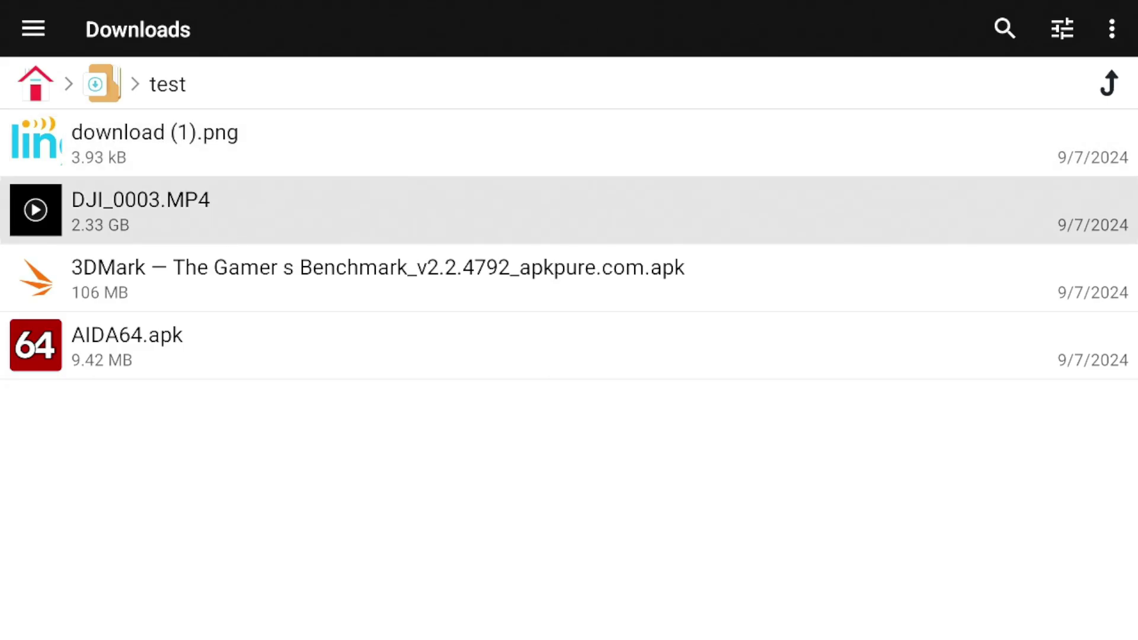
pyautogui.press('Return')
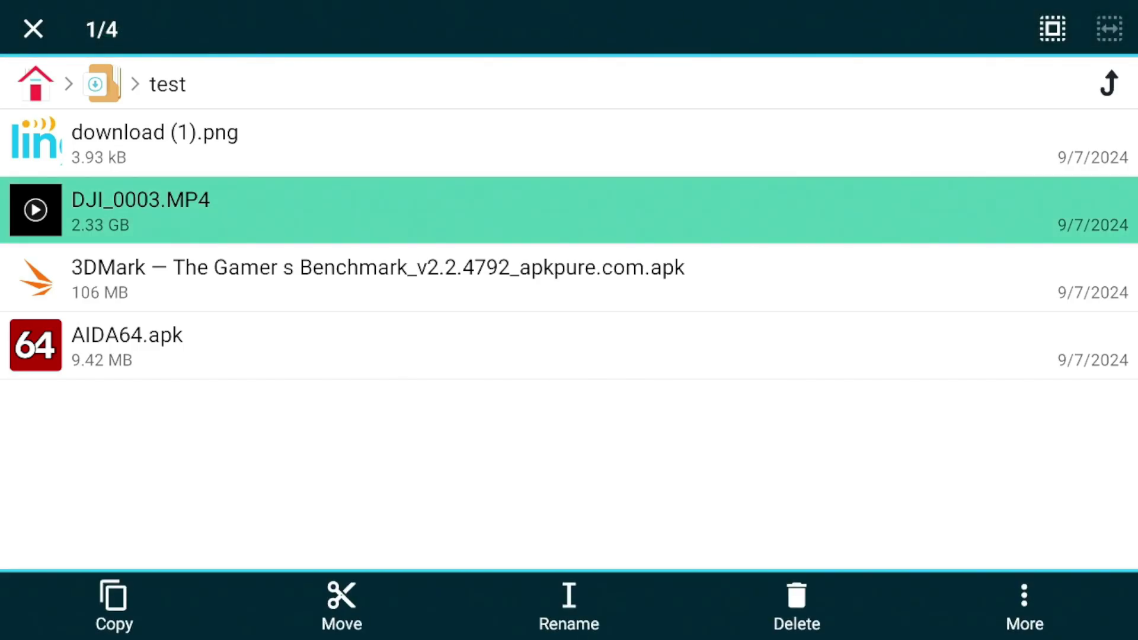
pyautogui.press('Down')
pyautogui.press('Down')
pyautogui.press('Down')
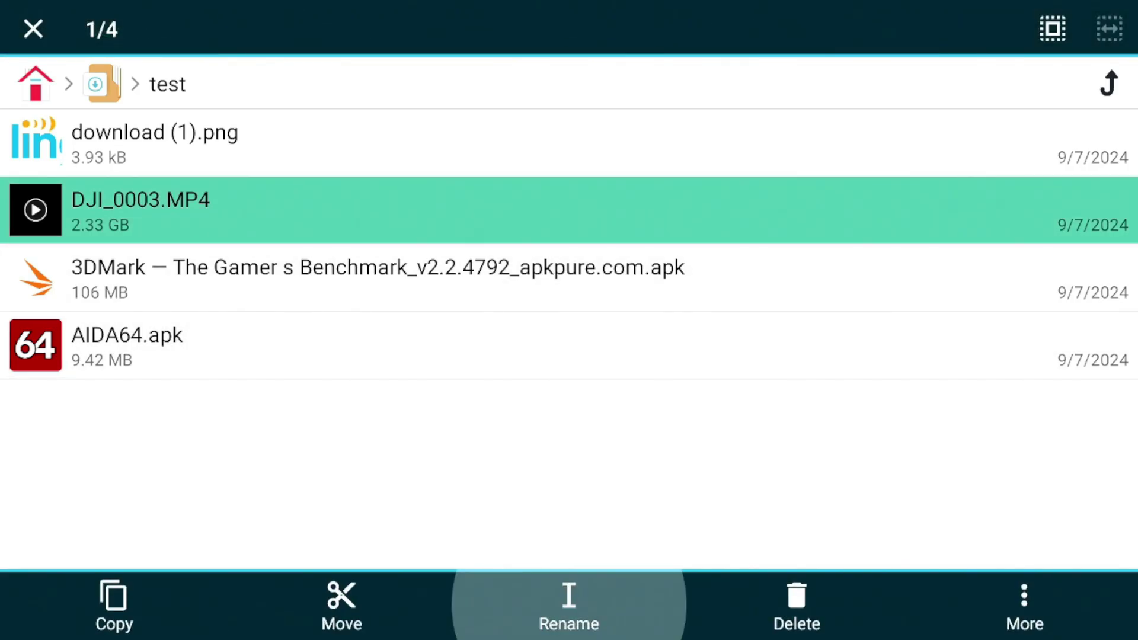
pyautogui.press('Left')
pyautogui.press('Left')
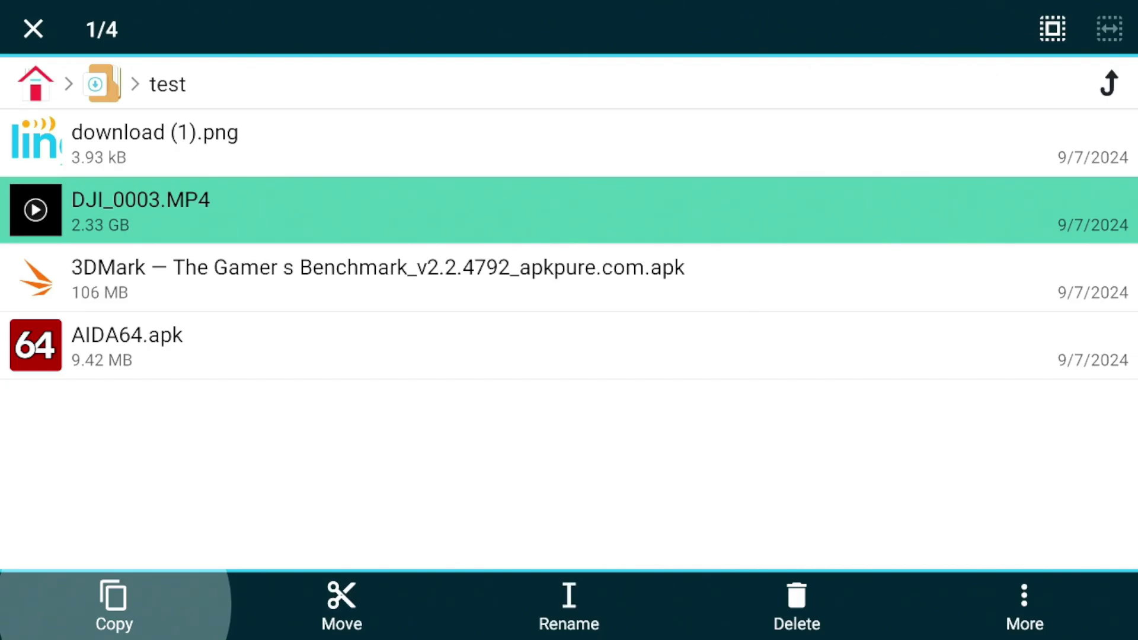
pyautogui.press('Right')
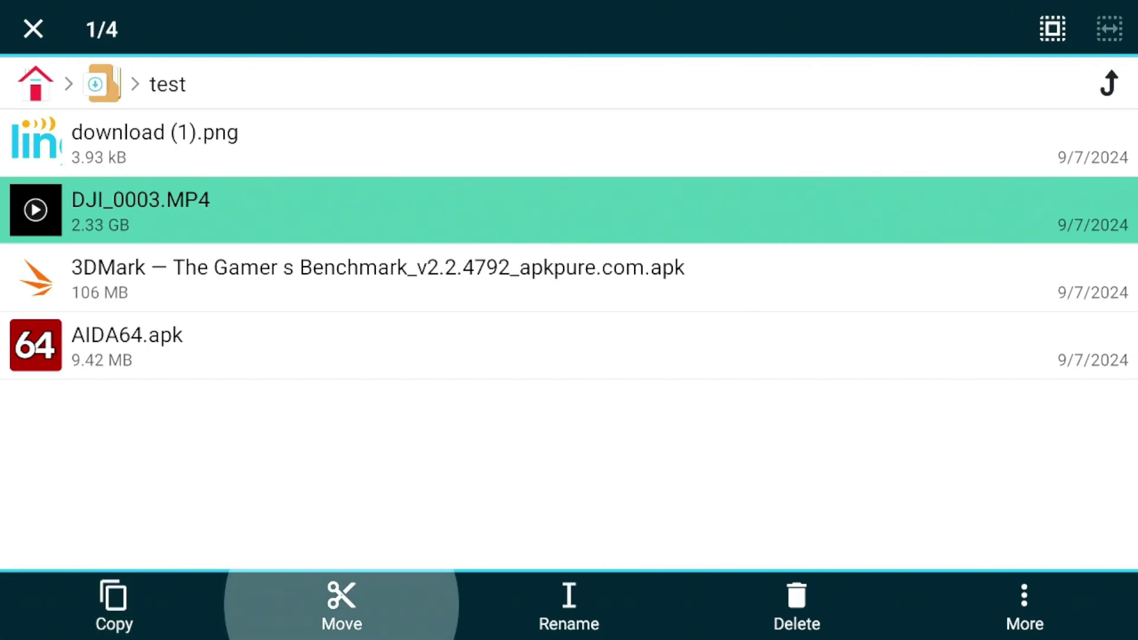
pyautogui.press('Return')
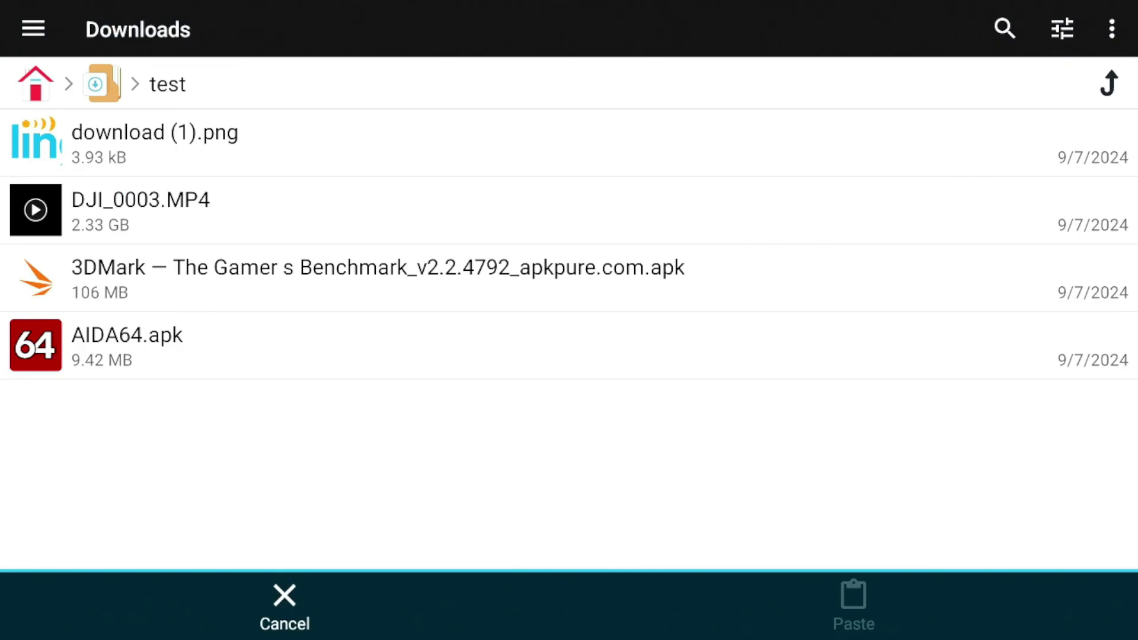
# Paste DJI_0003.MP4 into the Downloader folder inside Downloads
pyautogui.press('Up')
pyautogui.press('Left')
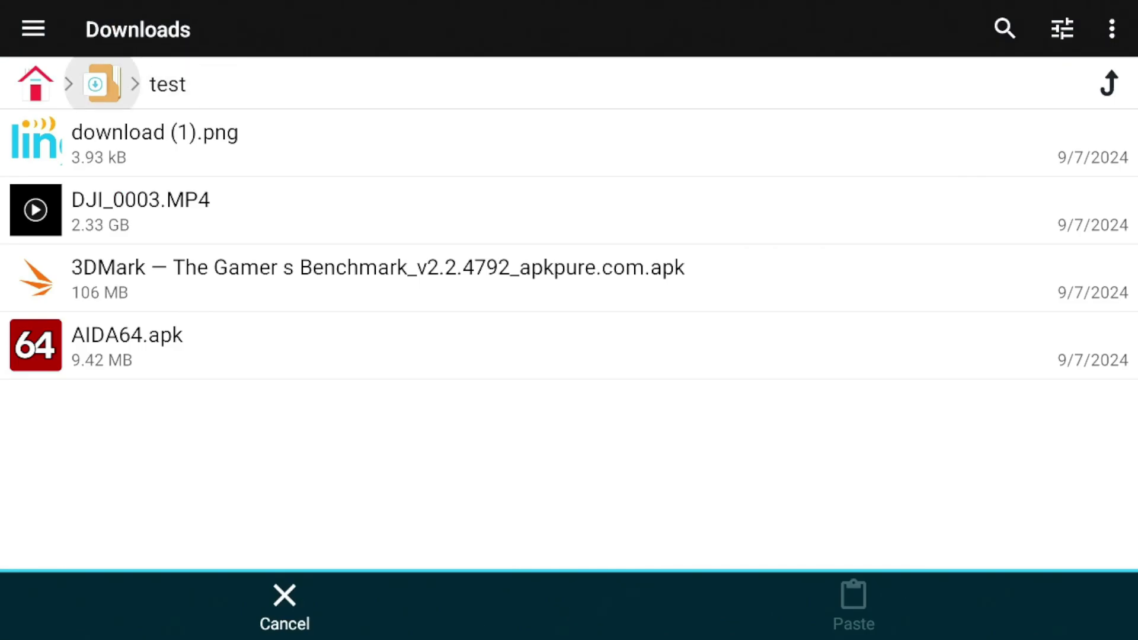
pyautogui.press('Return')
pyautogui.press('Down')
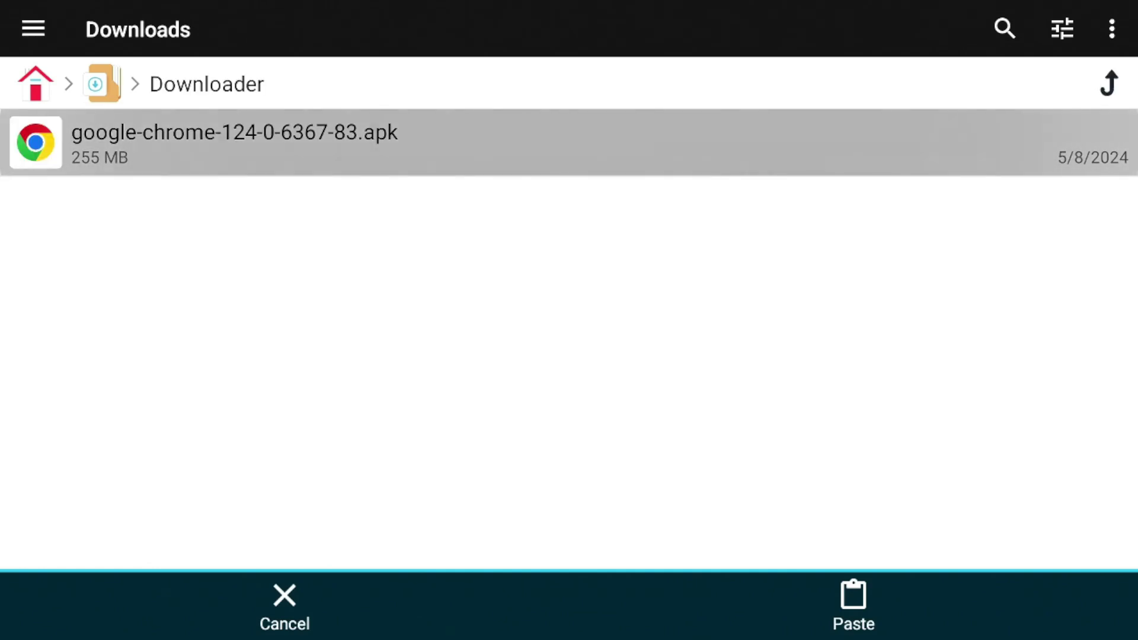
pyautogui.press('Down')
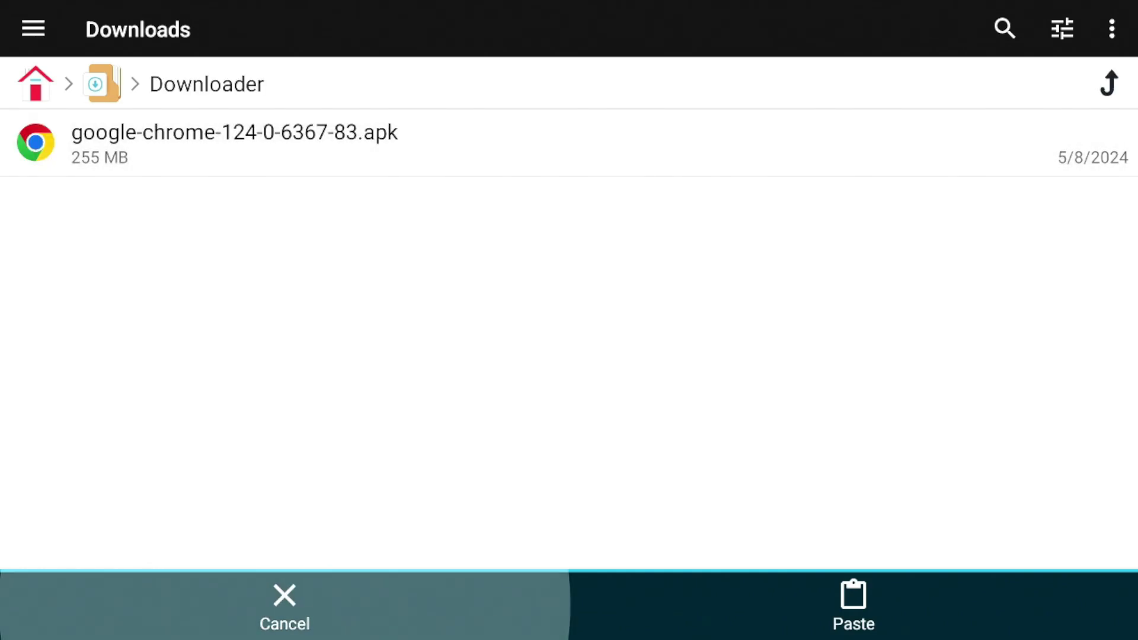
pyautogui.press('Right')
pyautogui.press('Return')
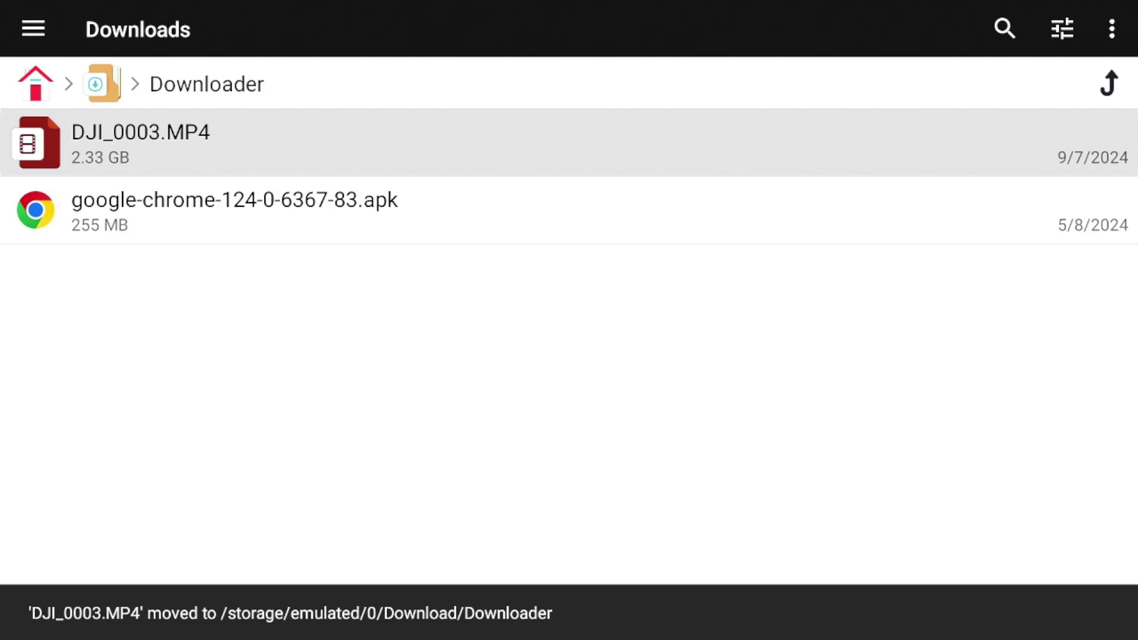
# Return to Downloads and highlight the test folder
pyautogui.press('Up')
pyautogui.press('Left')
pyautogui.press('Return')
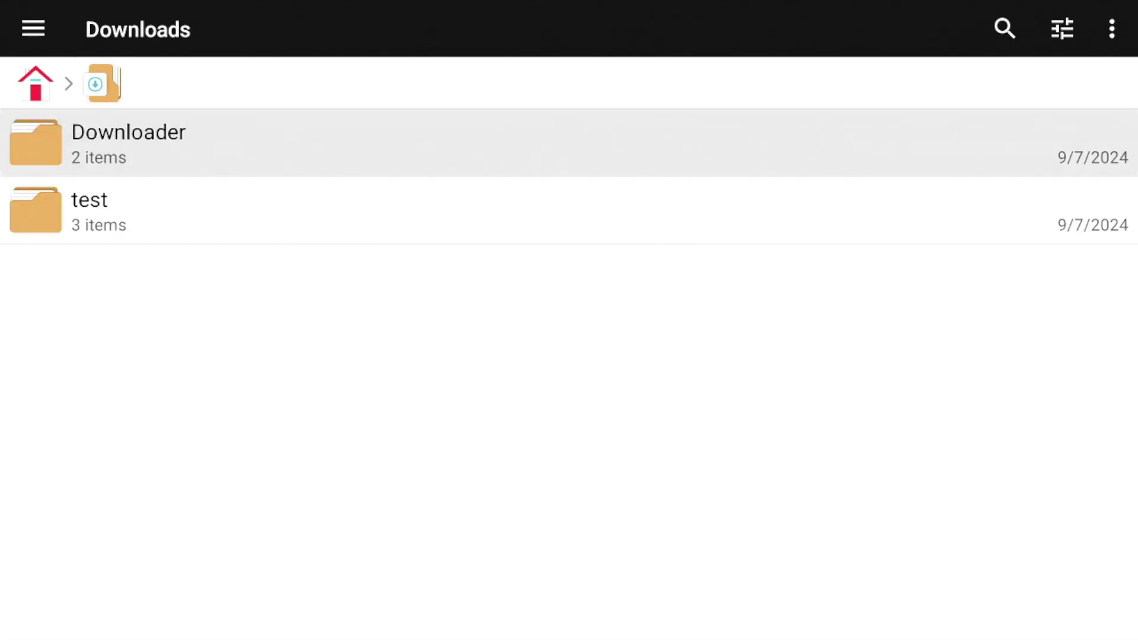
pyautogui.press('Down')
# Select the 3DMark apk in the test folder and browse its More actions list
pyautogui.press('Return')
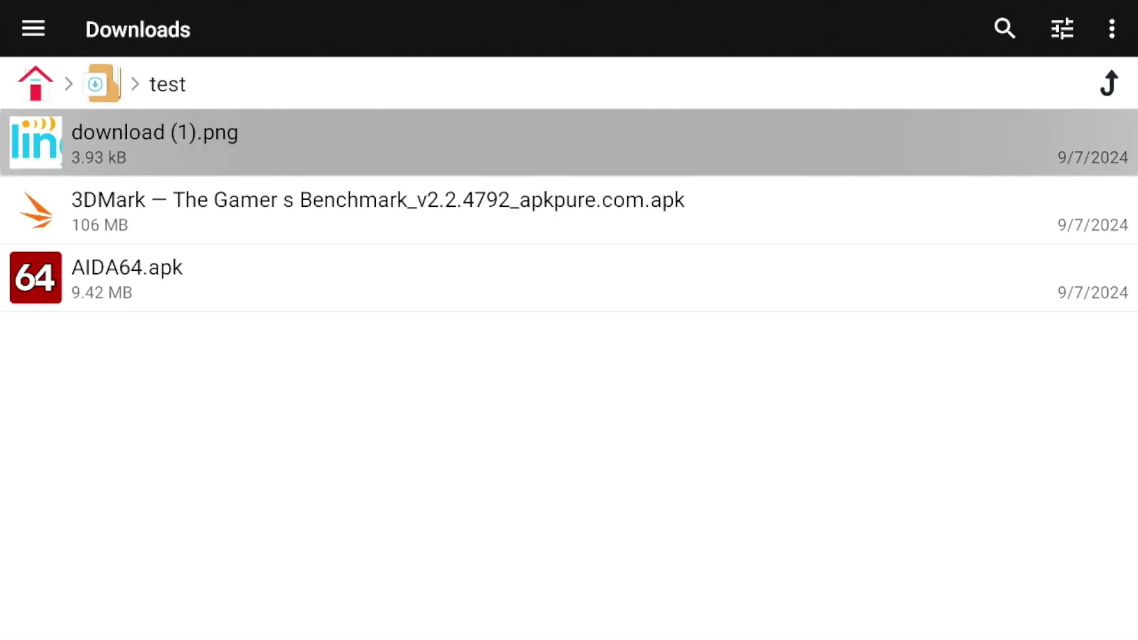
pyautogui.press('Down')
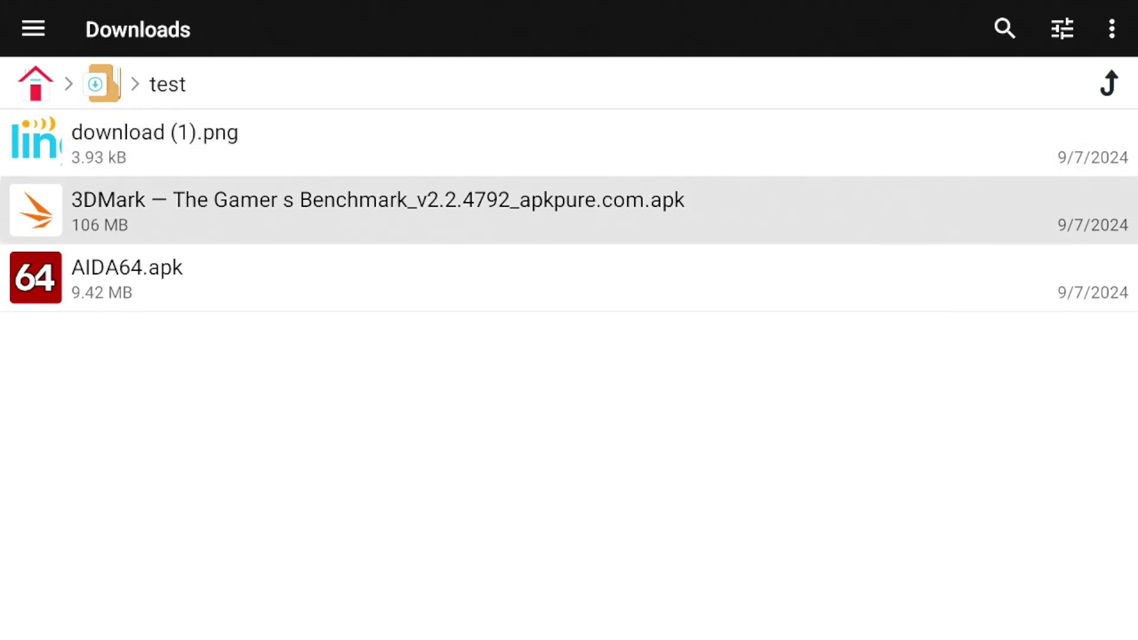
pyautogui.press('Return')
pyautogui.press('Down')
pyautogui.press('Down')
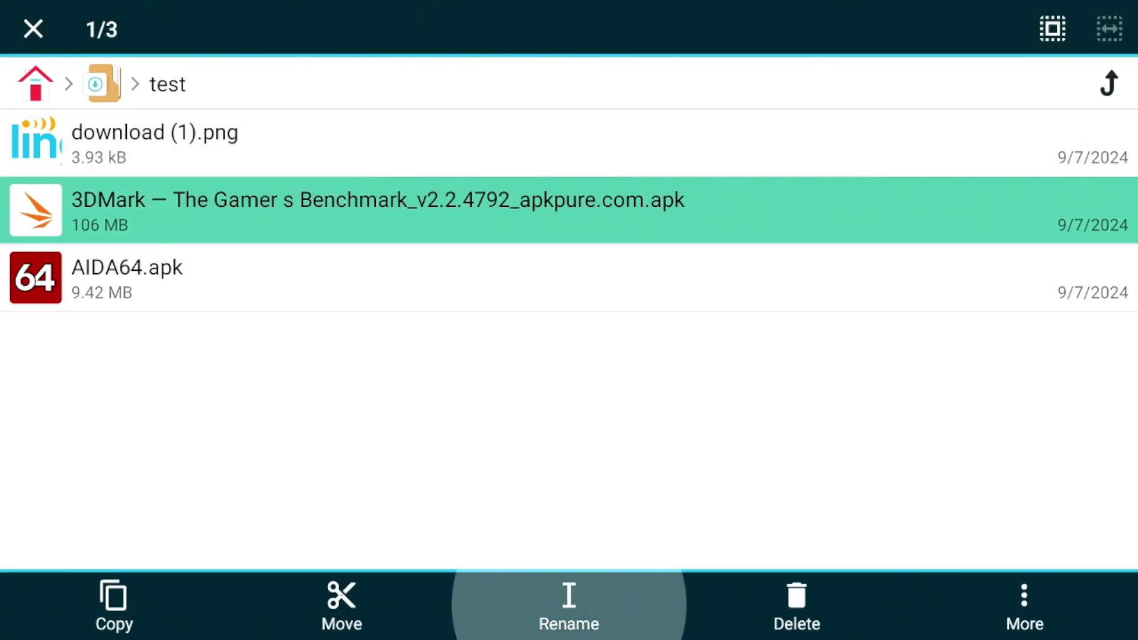
pyautogui.press('Right')
pyautogui.press('Right')
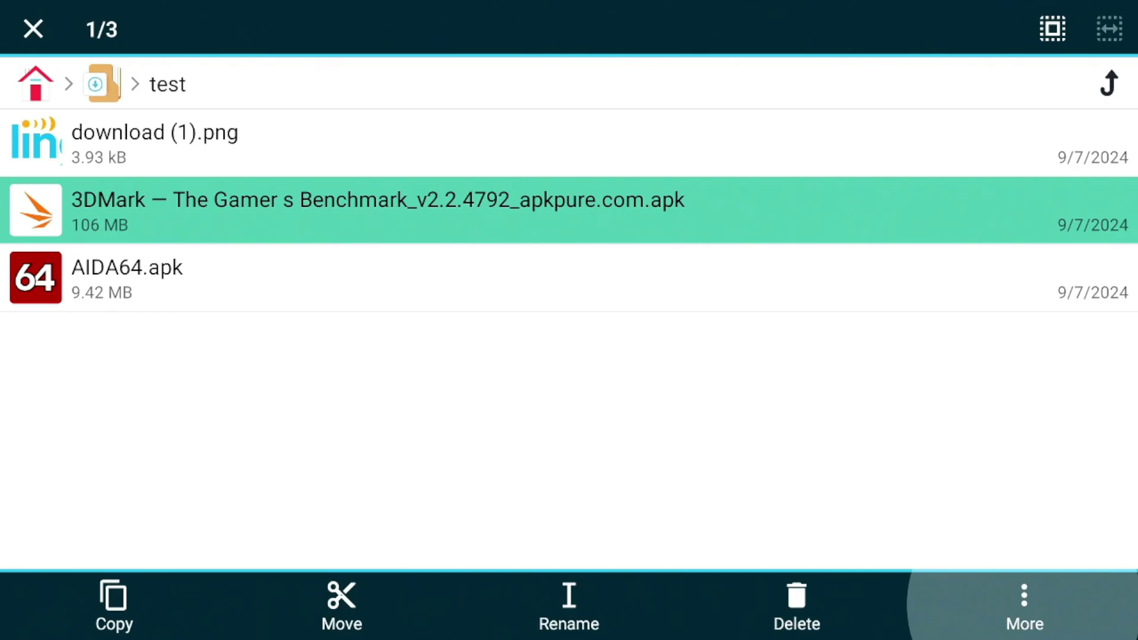
pyautogui.press('Return')
pyautogui.press('Down')
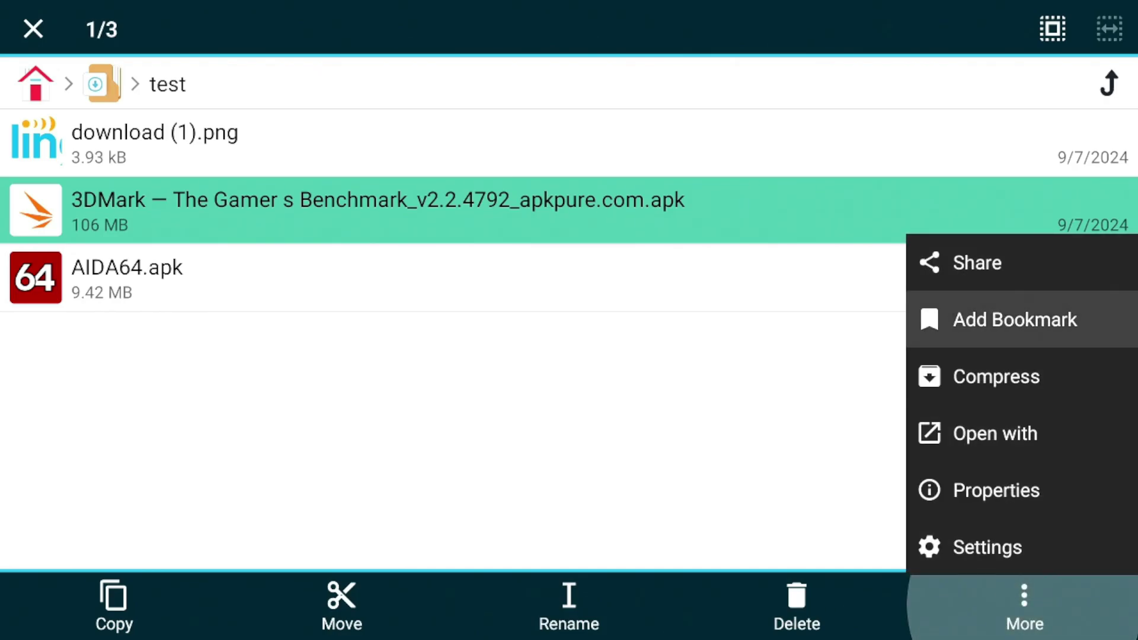
pyautogui.press('Down')
pyautogui.press('Down')
pyautogui.press('Down')
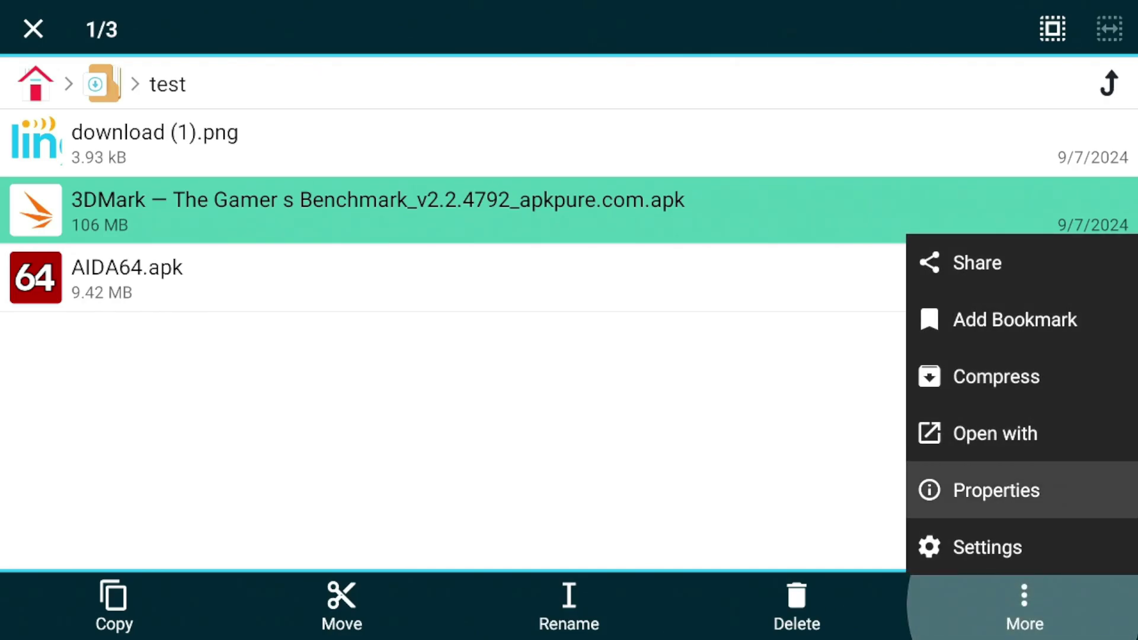
pyautogui.press('Up')
pyautogui.press('Up')
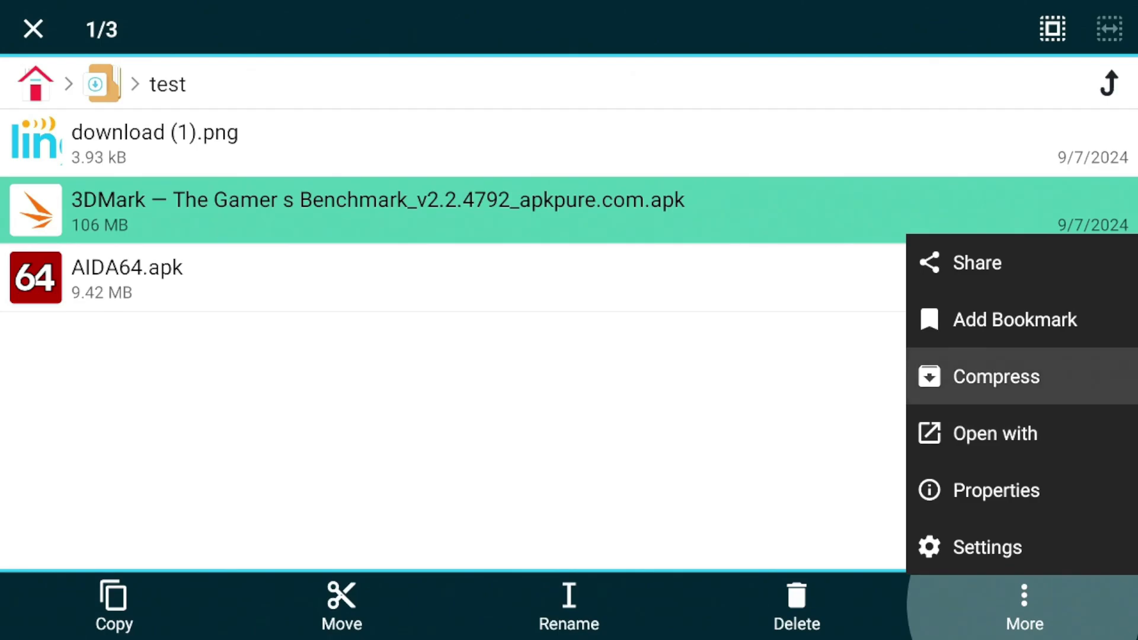
pyautogui.press('Escape')
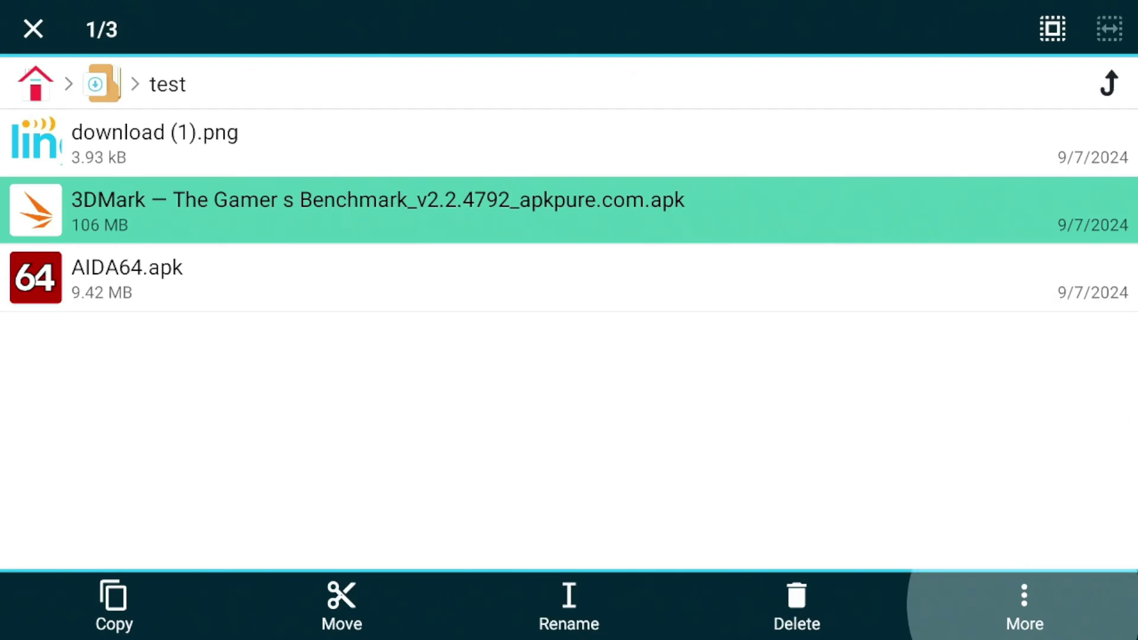
# Check the Videos category from the app home, which shows the moved clip in Downloader
pyautogui.press('Escape')
pyautogui.press('Escape')
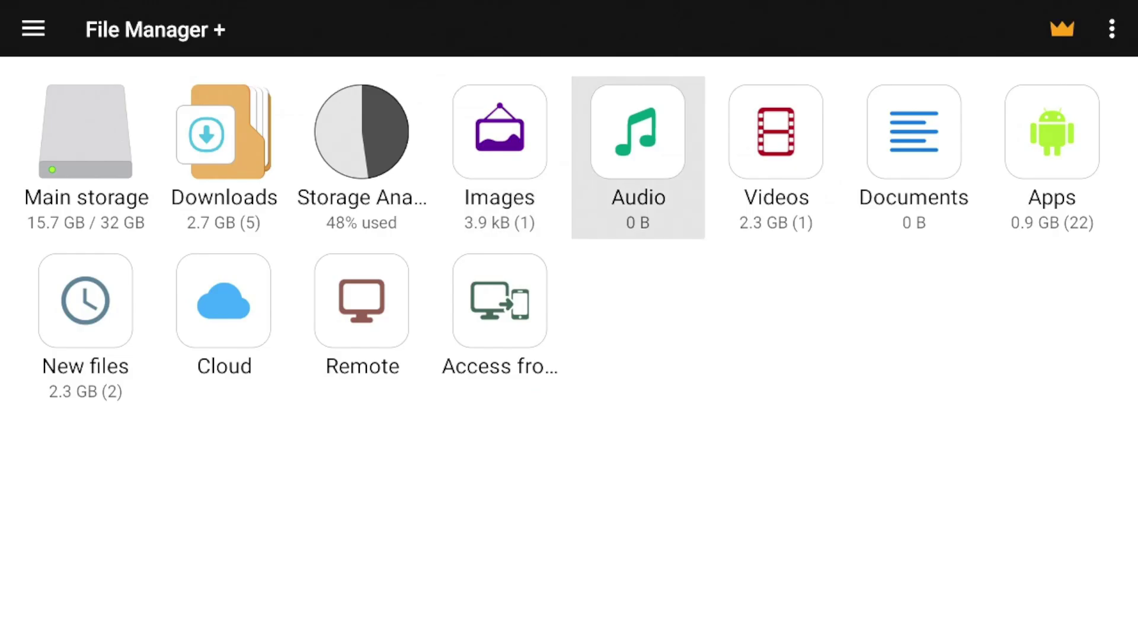
pyautogui.press('Return')
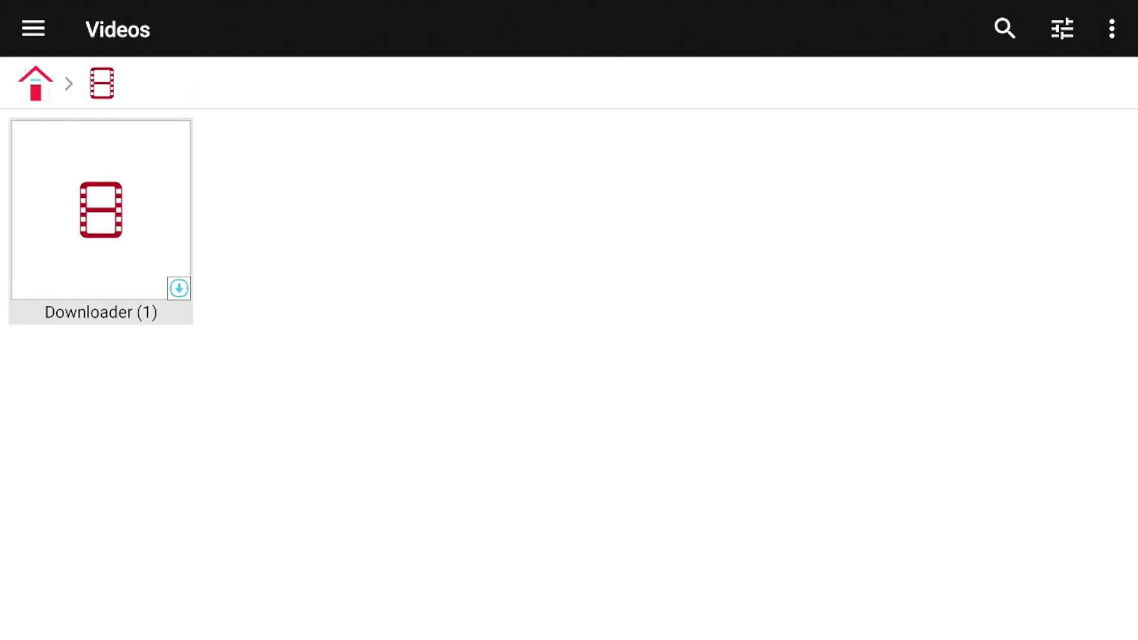
pyautogui.press('Escape')
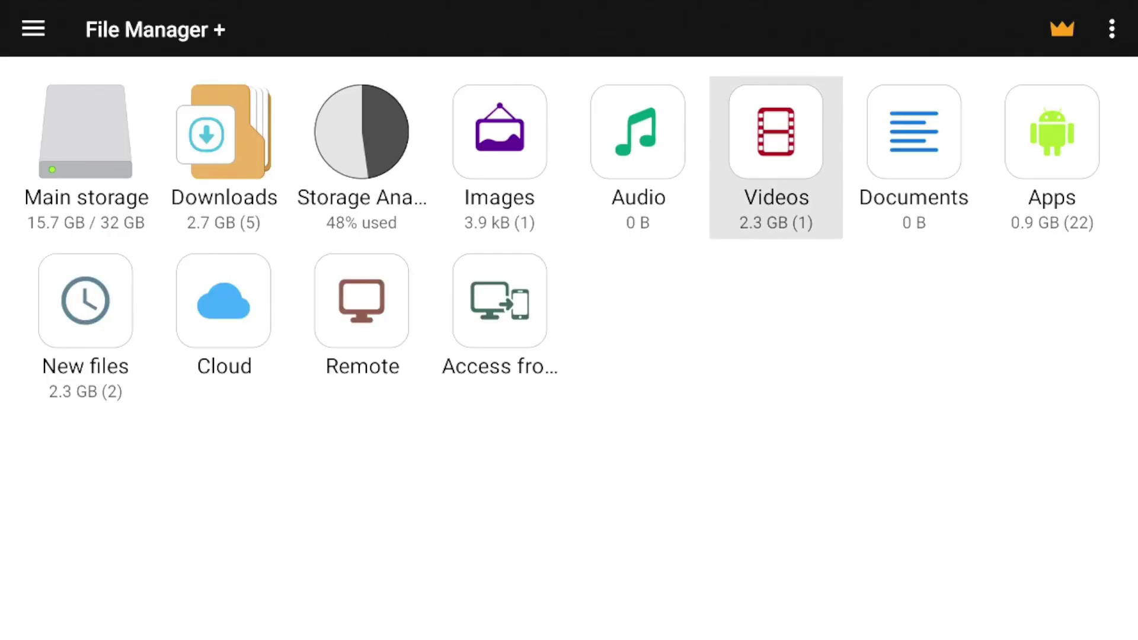
# Exit File Manager + and launch X-plore from the Your apps row
pyautogui.press('Escape')
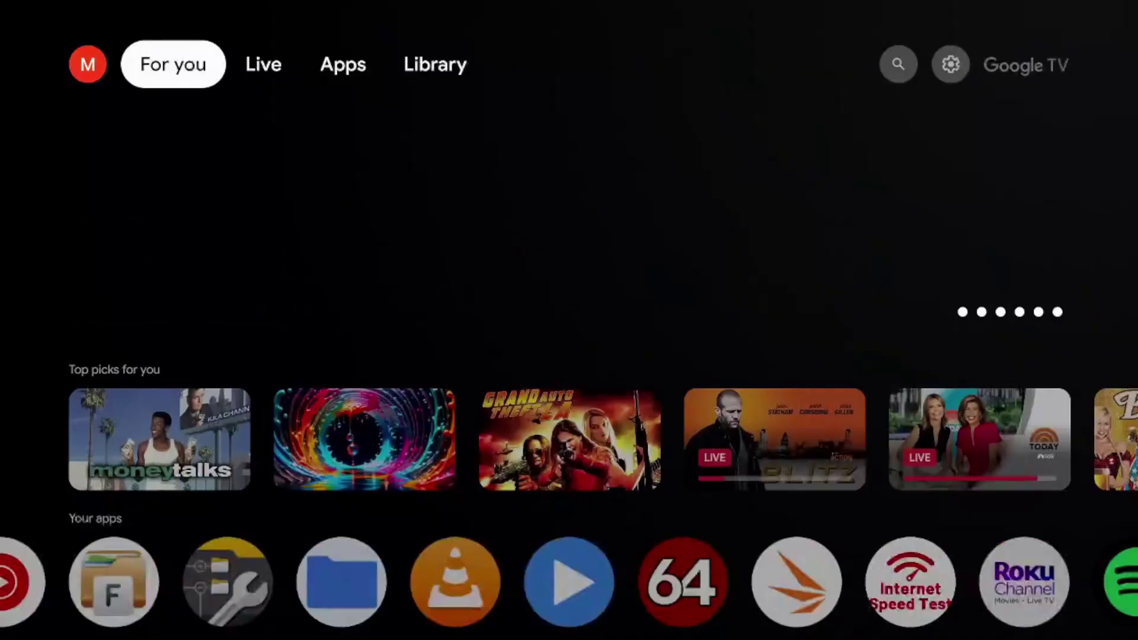
pyautogui.press('Down')
pyautogui.press('Down')
pyautogui.press('Down')
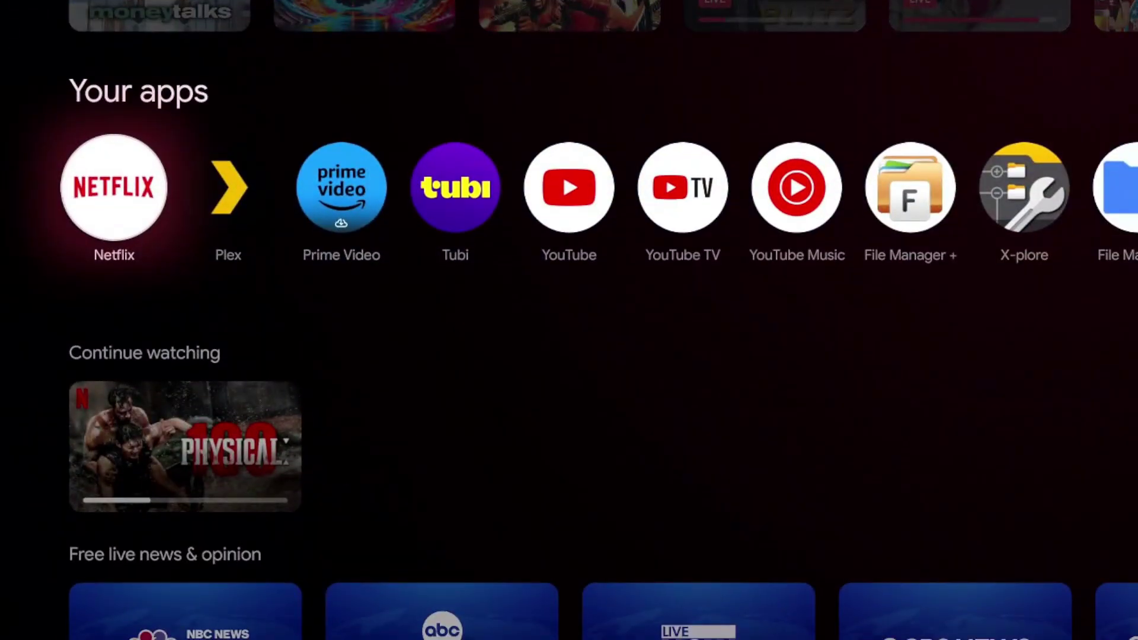
pyautogui.press('Right')
pyautogui.press('Right')
pyautogui.press('Right')
pyautogui.press('Right')
pyautogui.press('Right')
pyautogui.press('Right')
pyautogui.press('Right')
pyautogui.press('Right')
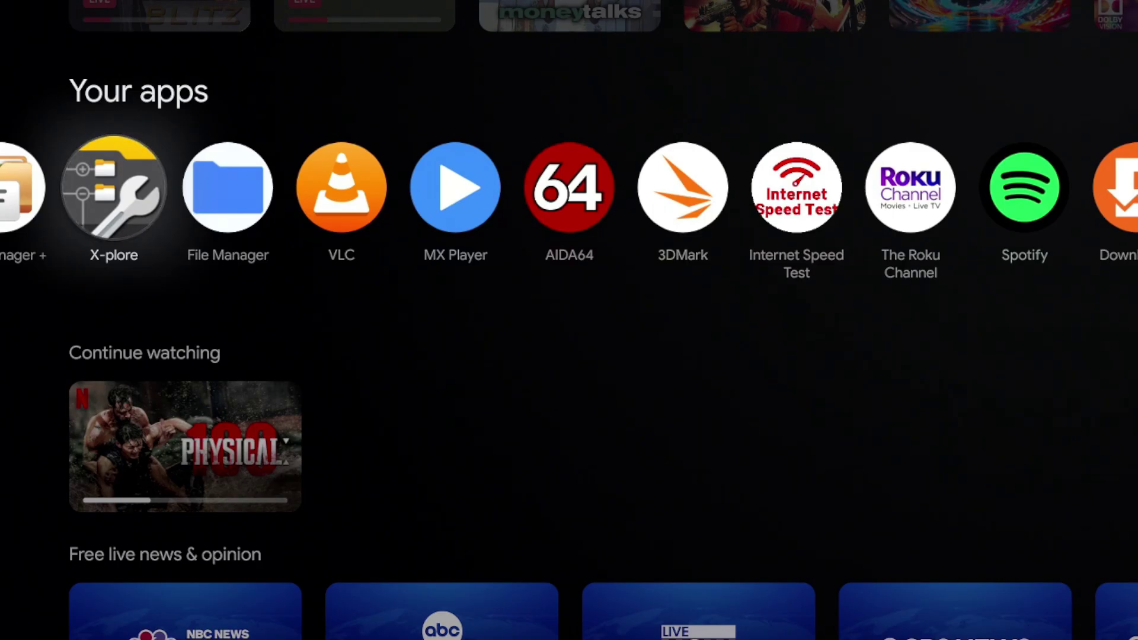
pyautogui.press('Return')
# Move through X-plore's menu to the FTP server option
pyautogui.press('Right')
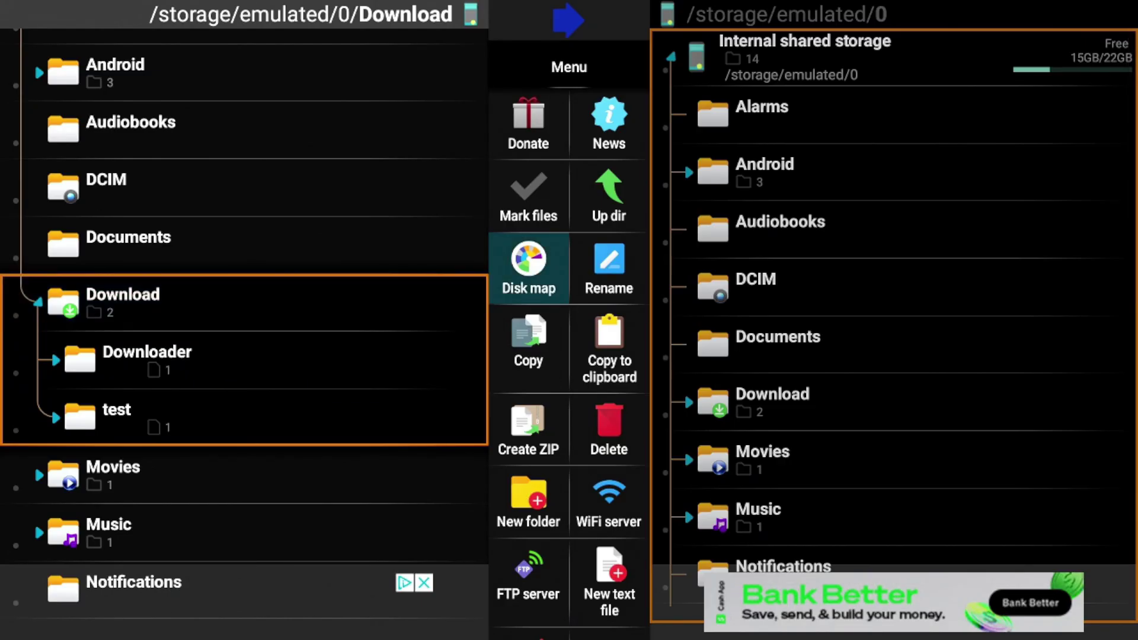
pyautogui.press('Right')
pyautogui.press('Down')
pyautogui.press('Down')
pyautogui.press('Down')
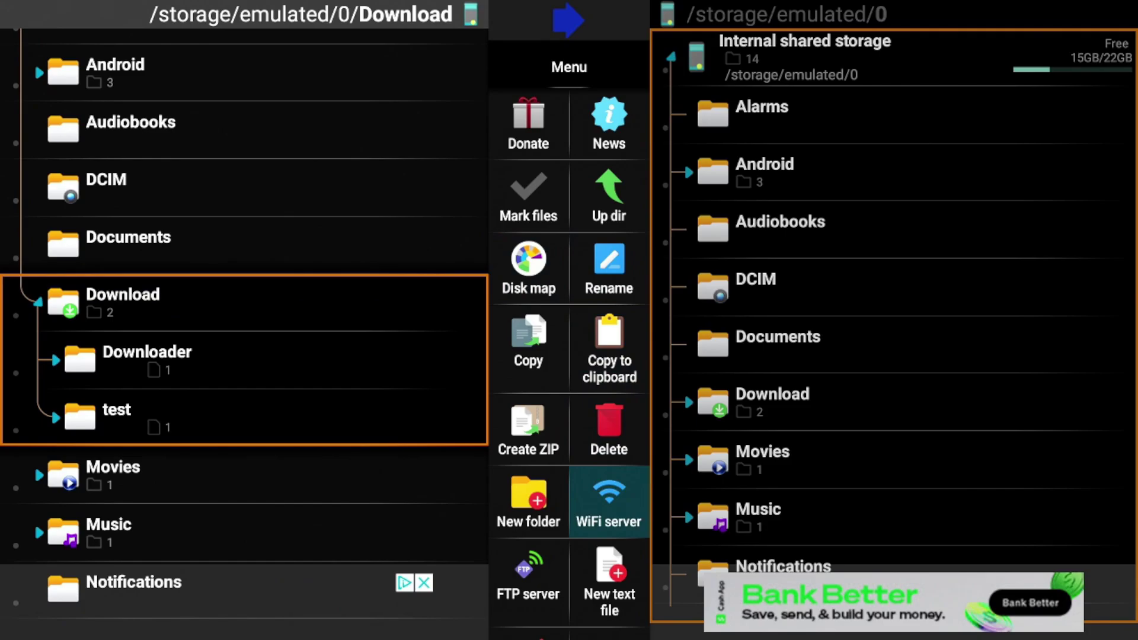
pyautogui.press('Down')
pyautogui.press('Left')
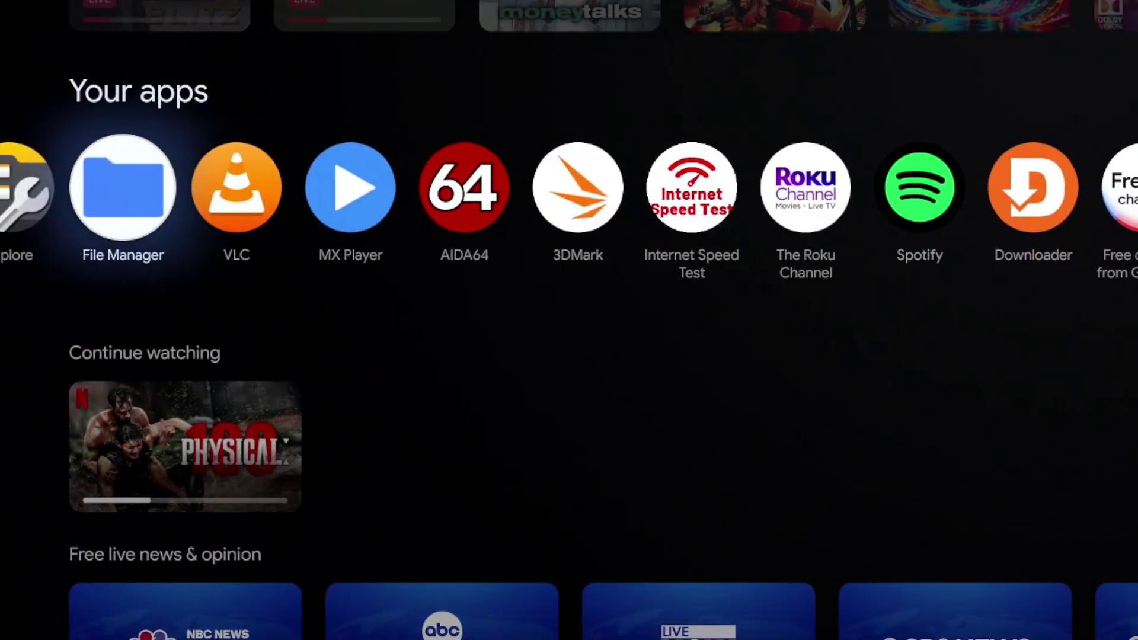
# Open File Manager from the TV home row, browse its storage folders, then close it
pyautogui.press('Left')
pyautogui.press('Right')
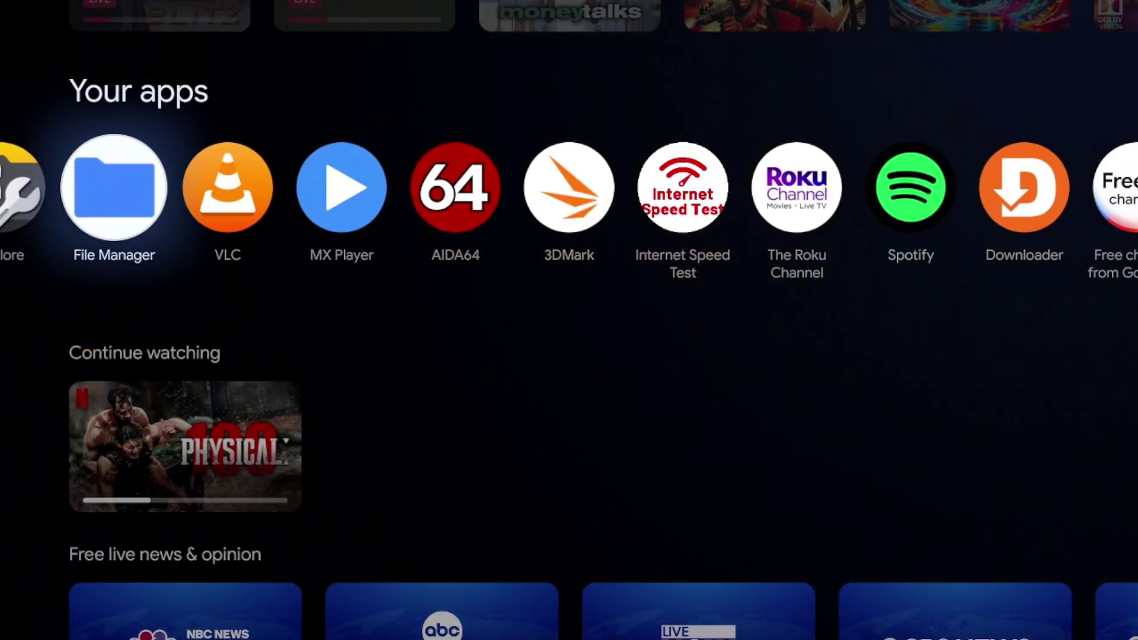
pyautogui.press('Return')
pyautogui.press('Down')
pyautogui.press('Down')
pyautogui.press('Down')
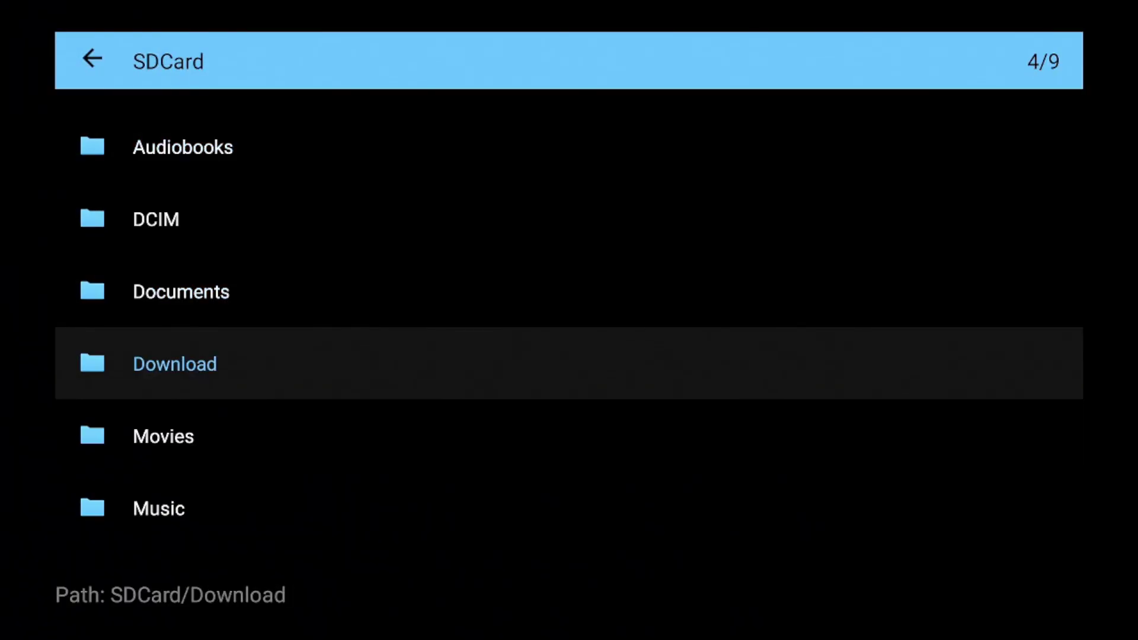
pyautogui.press('Escape')
# Browse the installed apps, then subscribe to the YouTube channel and show its notification options
pyautogui.press('Left')
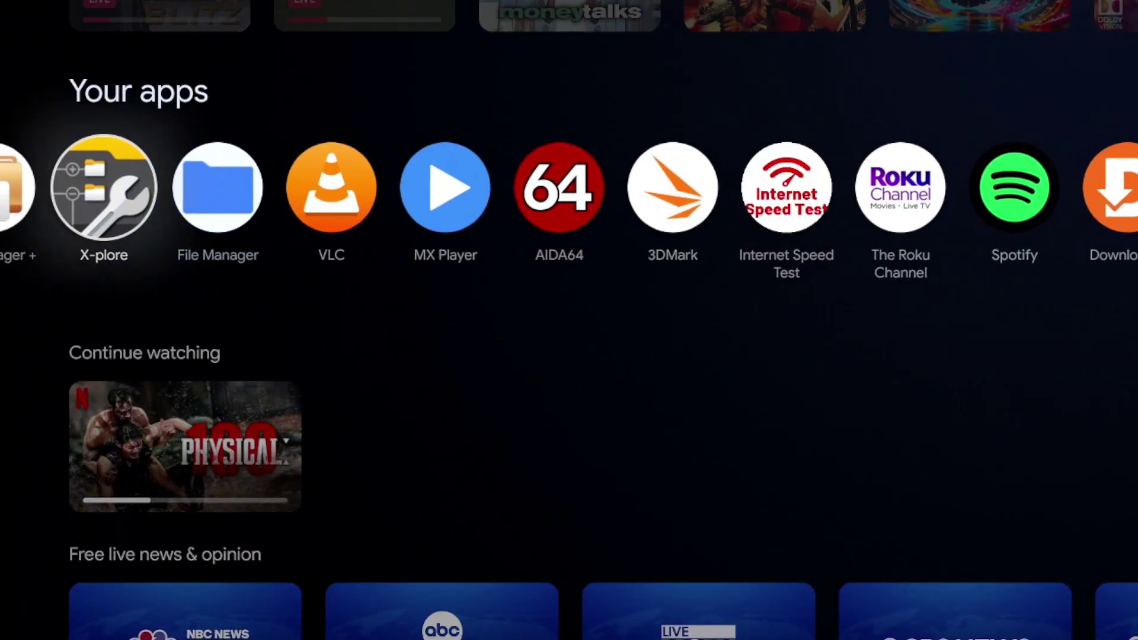
pyautogui.press('Right')
pyautogui.press('Right')
pyautogui.press('Right')
pyautogui.press('Right')
pyautogui.press('Right')
pyautogui.press('Right')
pyautogui.press('Right')
pyautogui.press('Right')
pyautogui.press('Right')
pyautogui.press('Left')
pyautogui.press('Left')
pyautogui.press('Left')
pyautogui.press('Left')
pyautogui.press('Left')
pyautogui.press('Left')
pyautogui.press('Left')
pyautogui.press('Left')
pyautogui.press('Left')
pyautogui.press('Left')
pyautogui.press('Left')
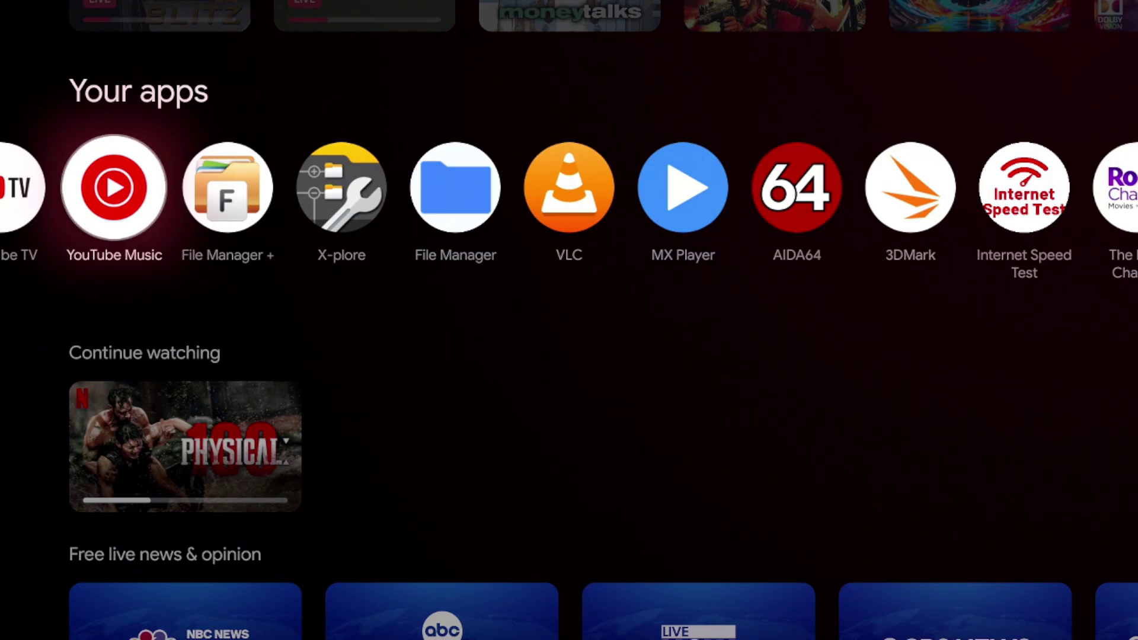
pyautogui.press('Right')
pyautogui.press('Right')
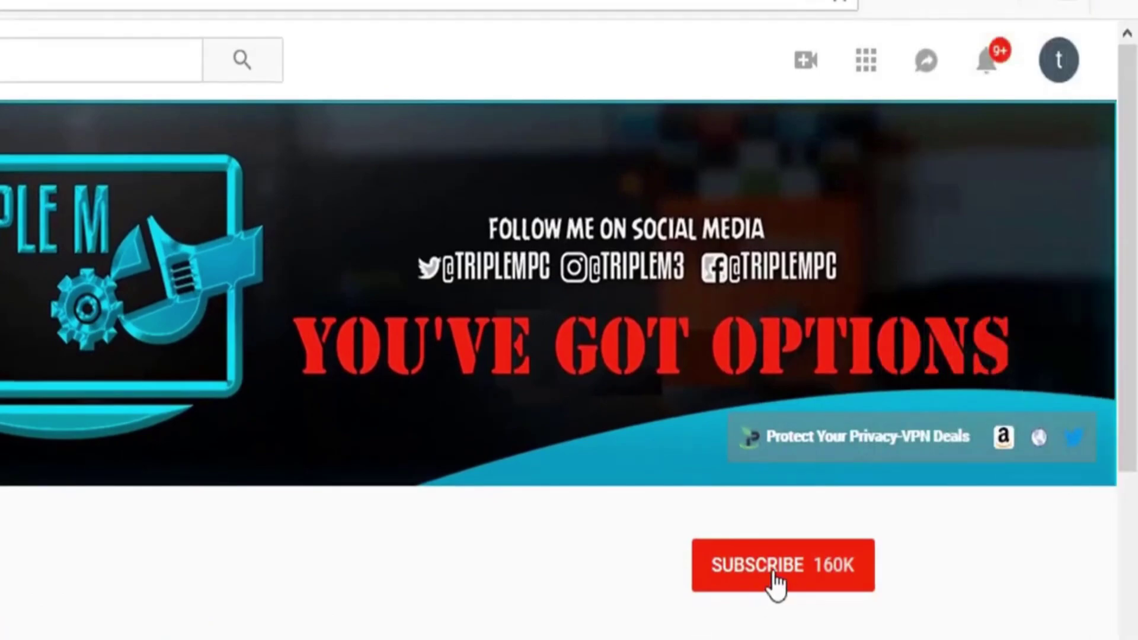
pyautogui.click(770, 578)
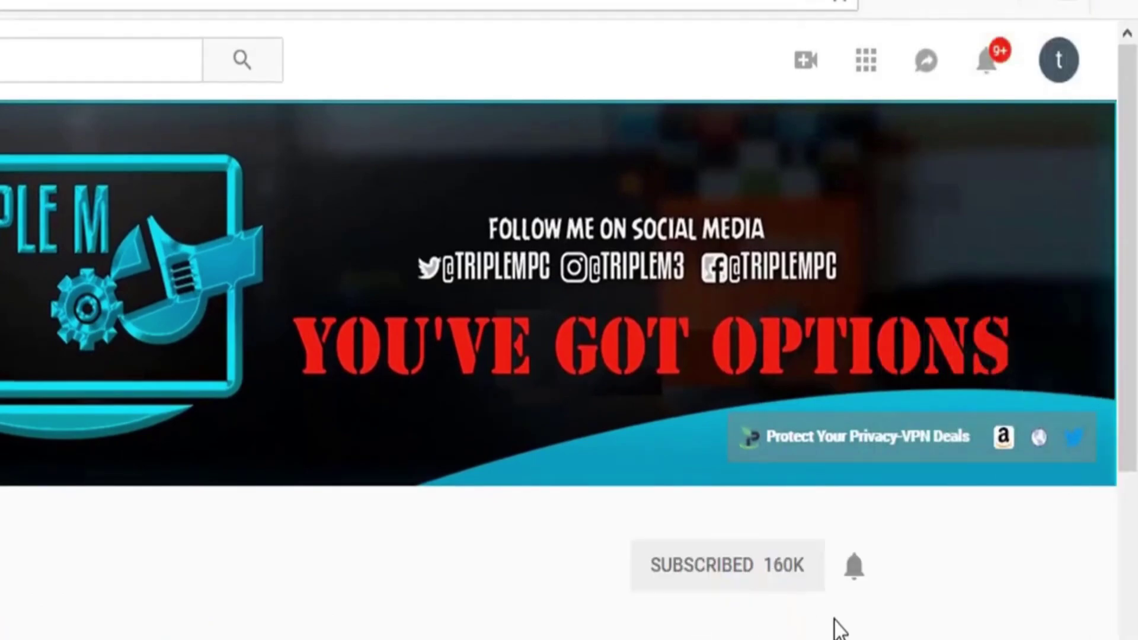
pyautogui.click(854, 569)
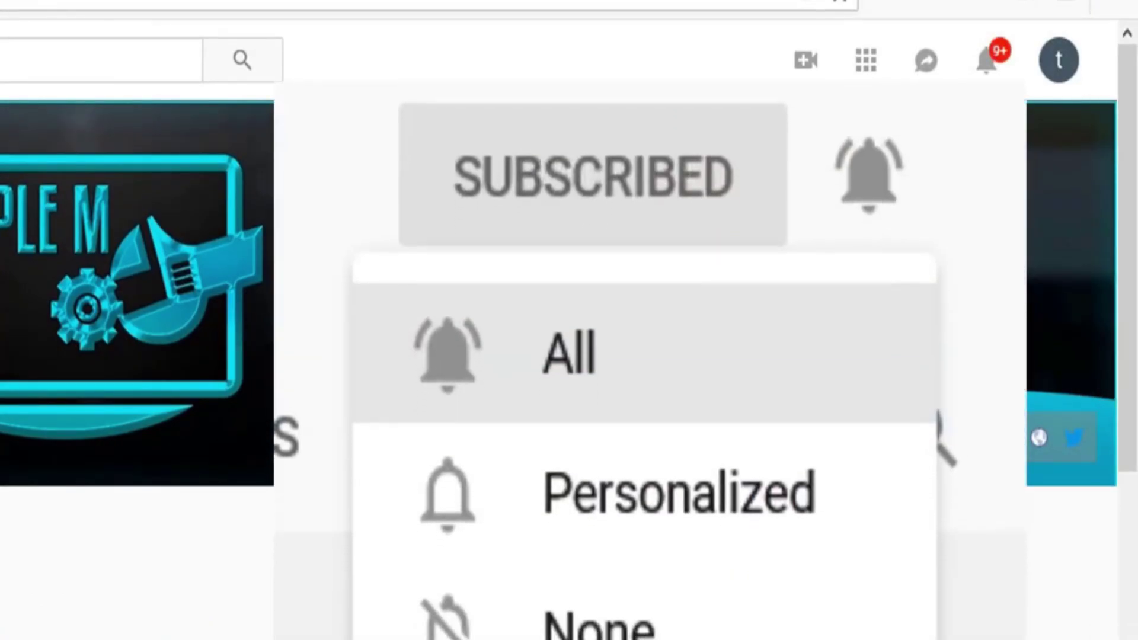